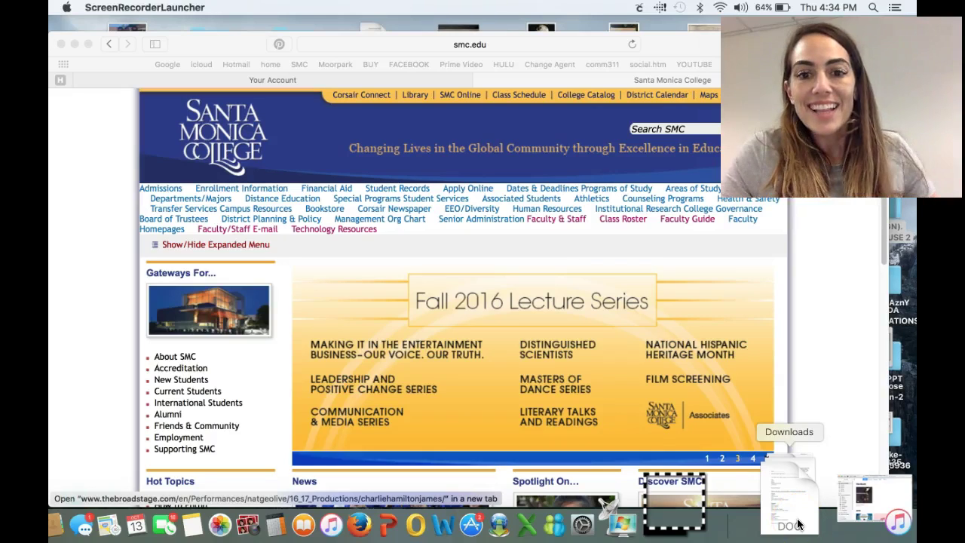
Open smclibraryassignment-4-2.doc from Downloads in Word, then minimize it to reveal the SMC homepage
left_click(798, 524)
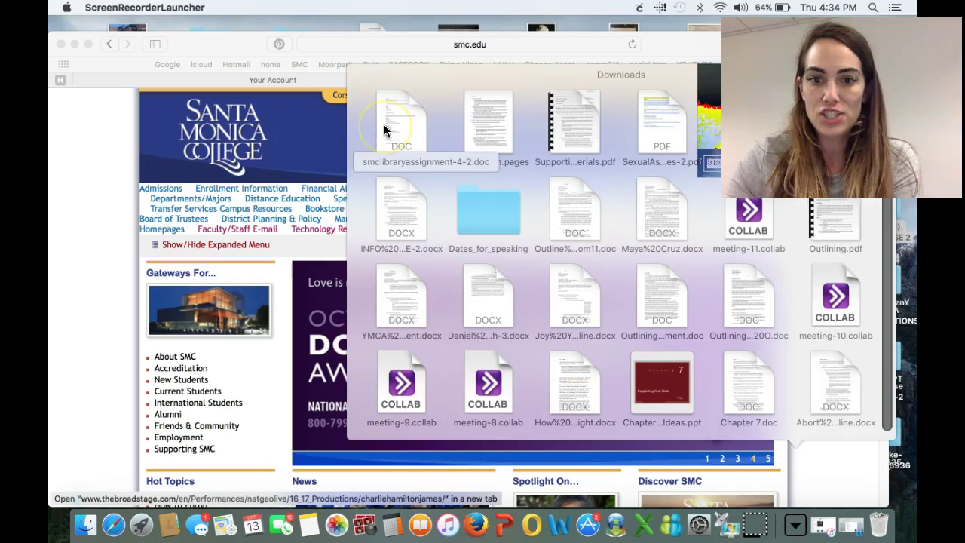
left_click(383, 128)
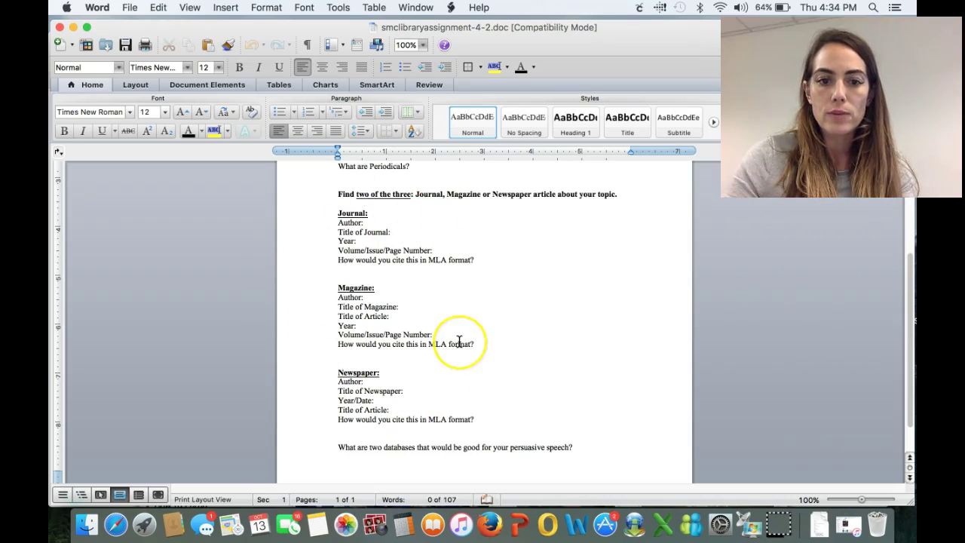
left_click(74, 29)
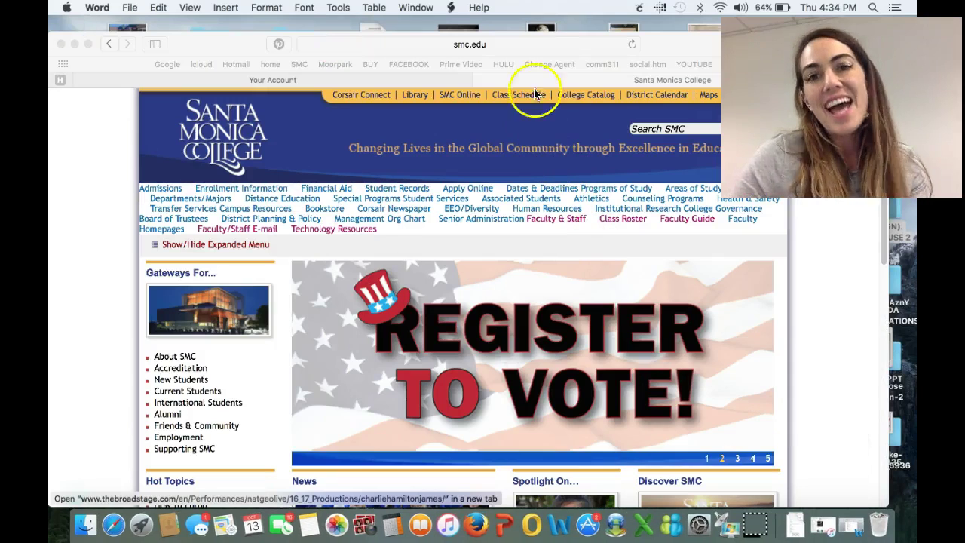
Open the Santa Monica College library page
left_click(416, 97)
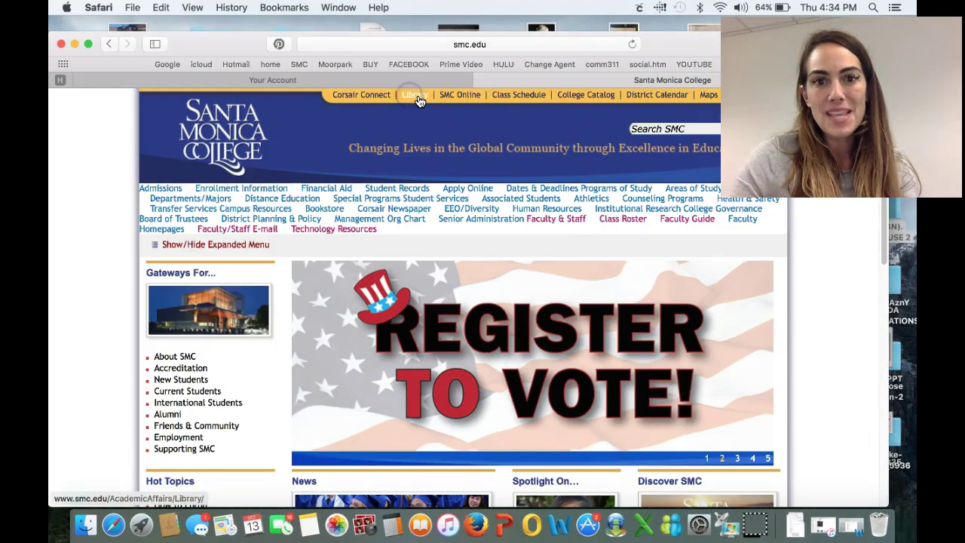
left_click(416, 96)
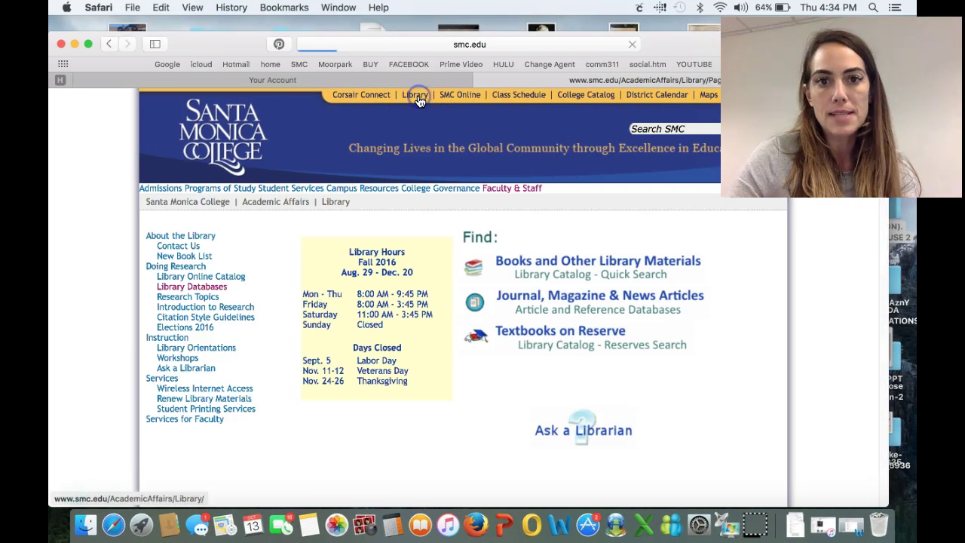
left_click(419, 101)
left_click(420, 102)
left_click(420, 102)
left_click(422, 104)
left_click(420, 102)
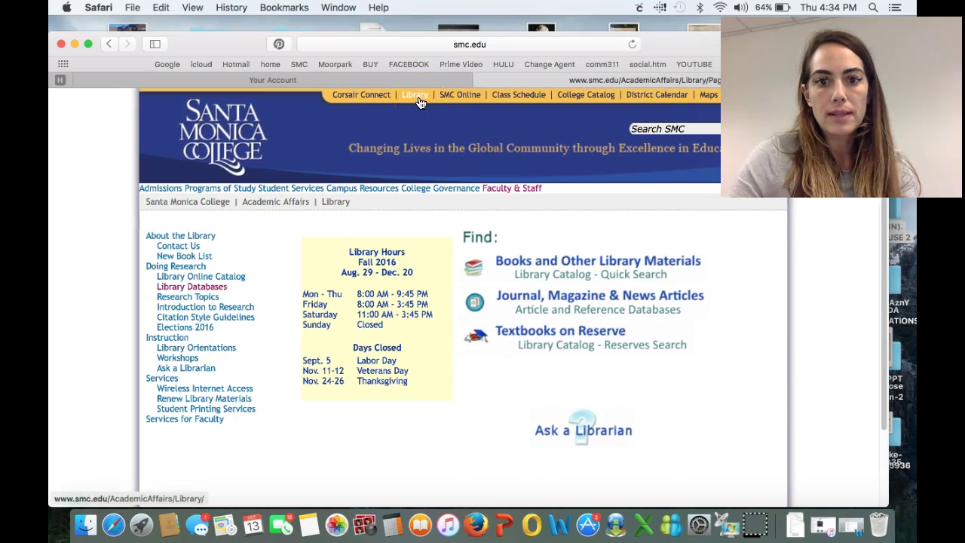
Go to Journal, Magazine & News Articles and open the All Databases alphabetical list
left_click(529, 304)
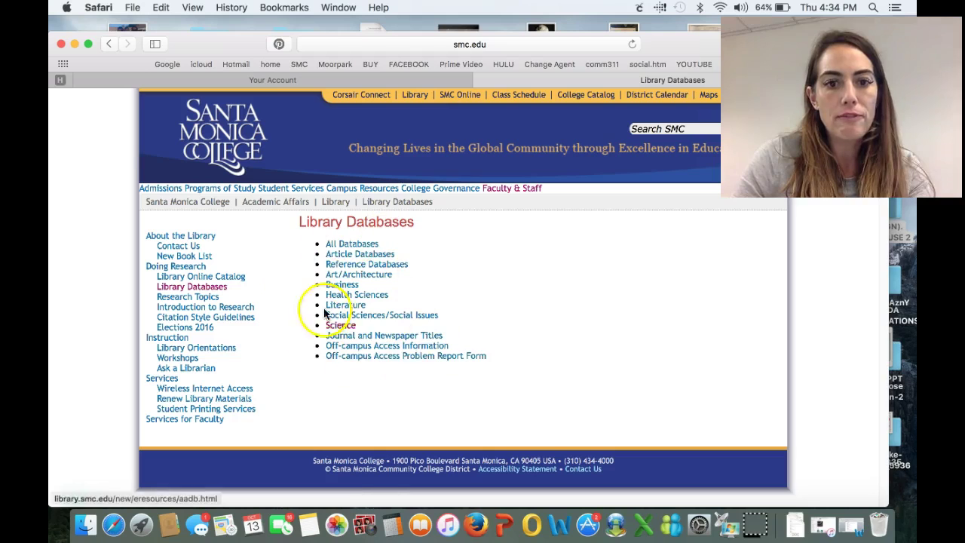
left_click(398, 324)
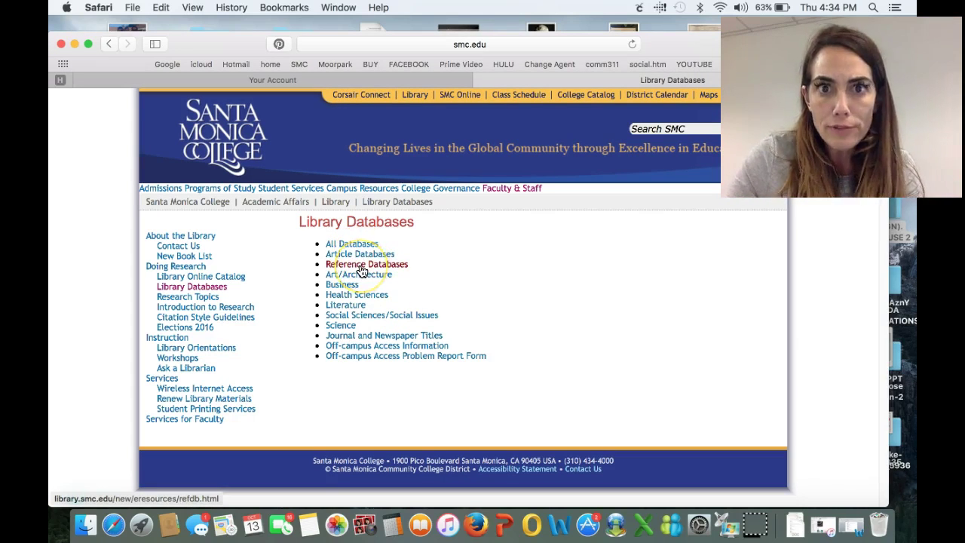
left_click(362, 271)
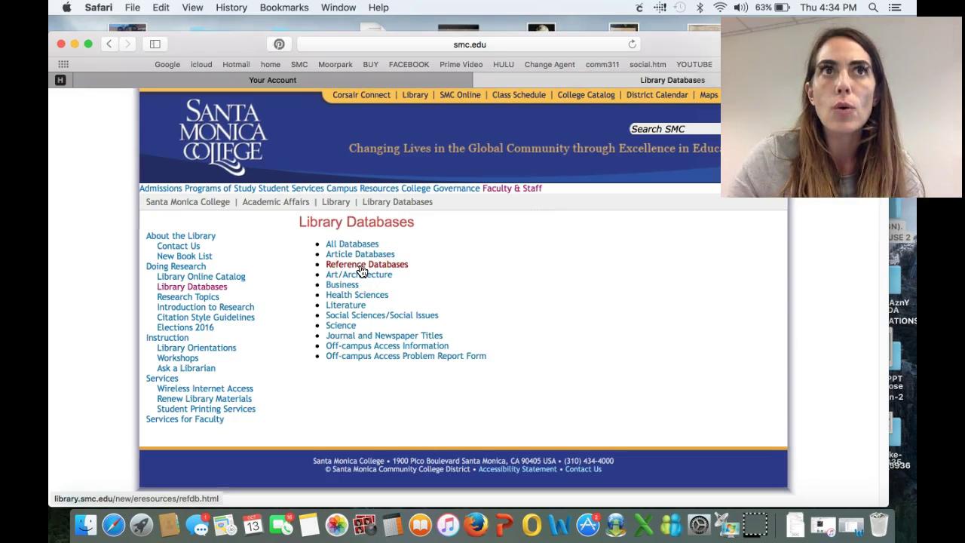
left_click(362, 271)
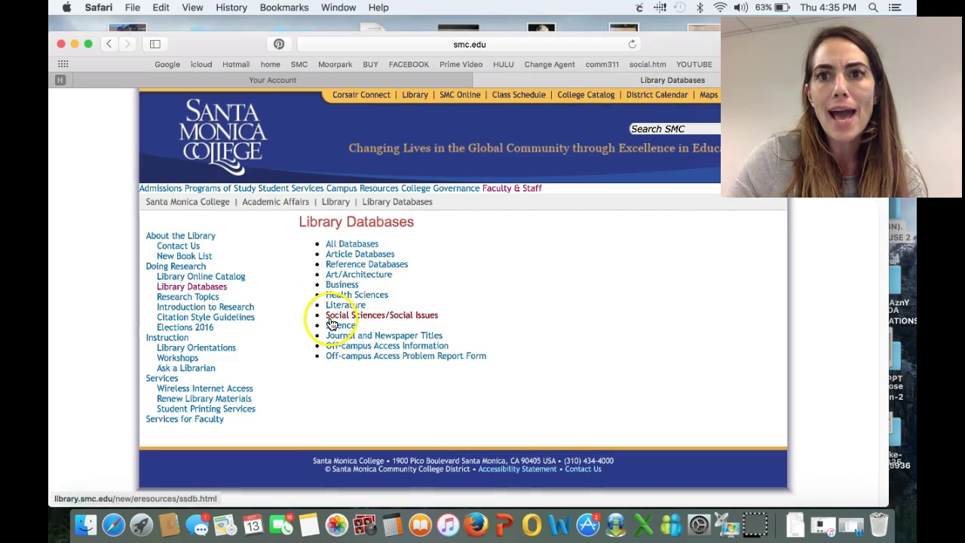
left_click(329, 317)
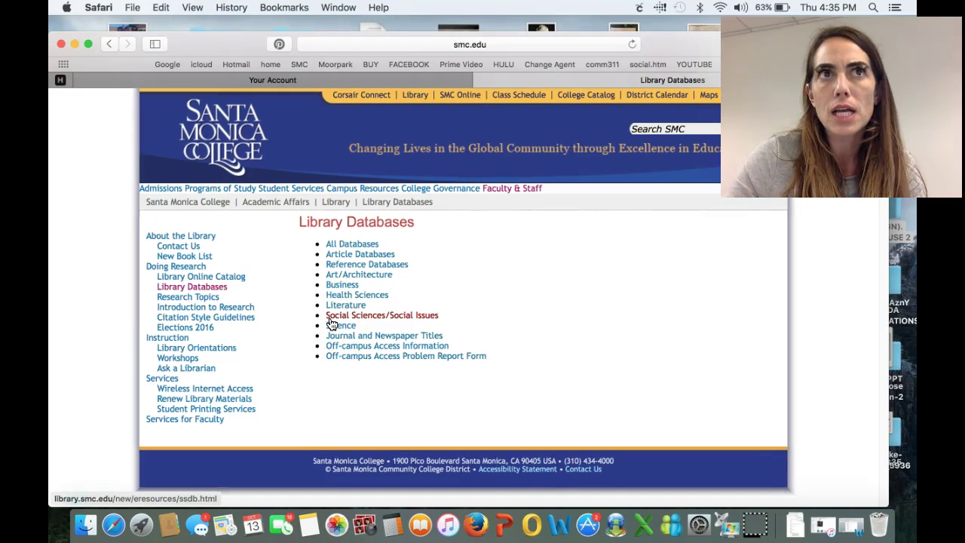
left_click(334, 295)
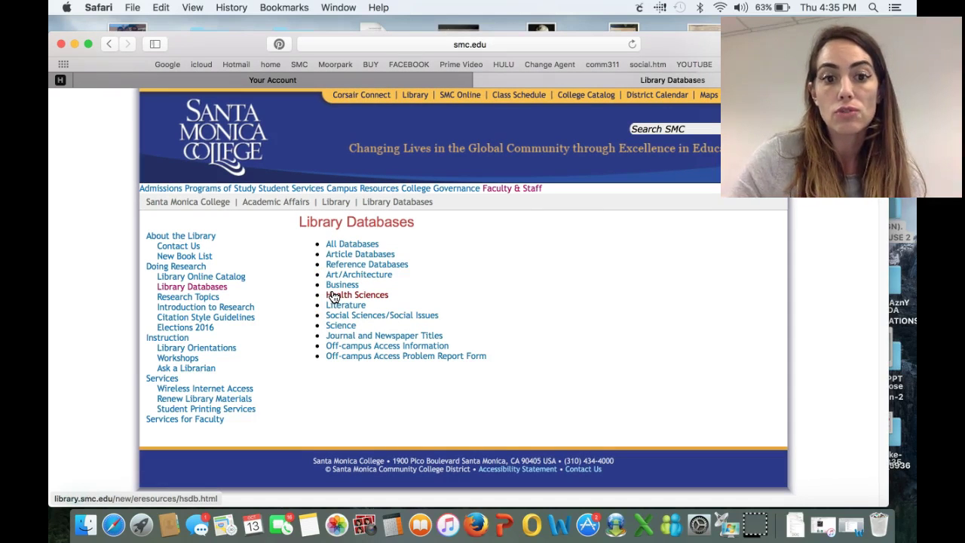
left_click(354, 245)
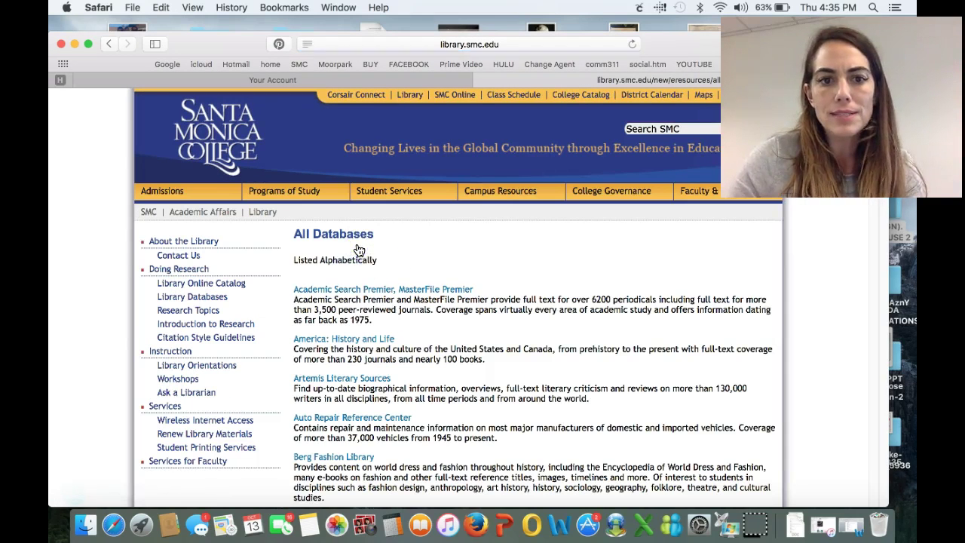
Open the Academic Search Premier, MasterFILE Premier database in EBSCOhost from the All Databases list
left_click(357, 294)
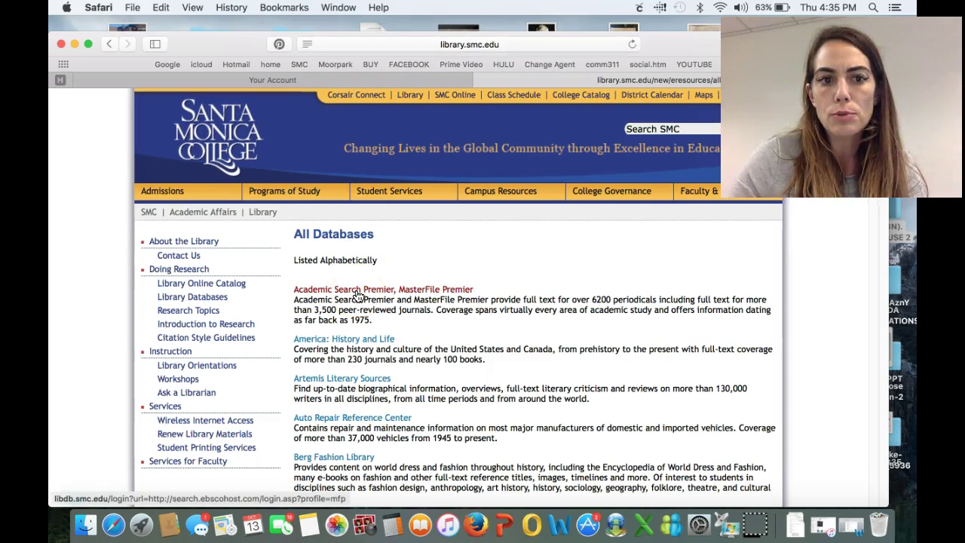
left_click(358, 296)
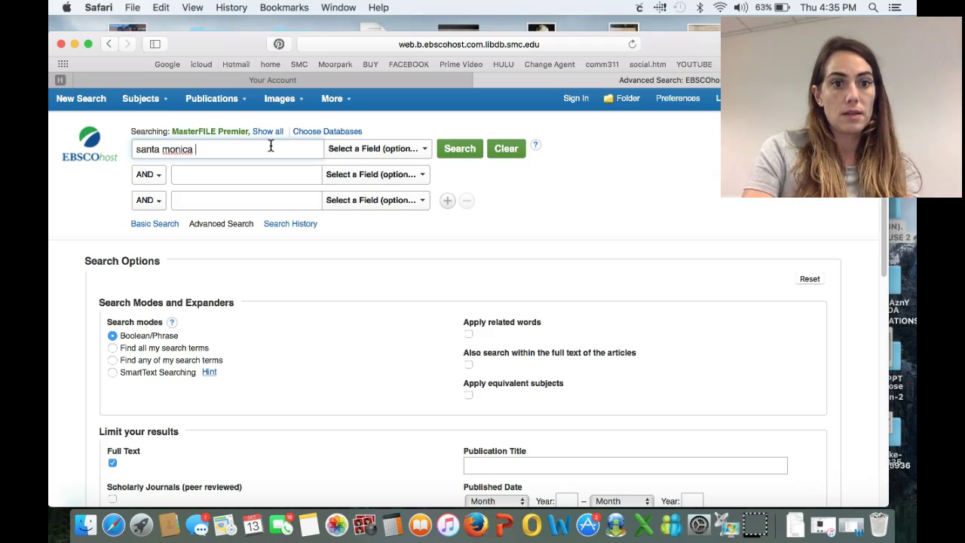
Add 'history' as the second search term and run the santa monica college AND history search
left_click(273, 169)
type("history")
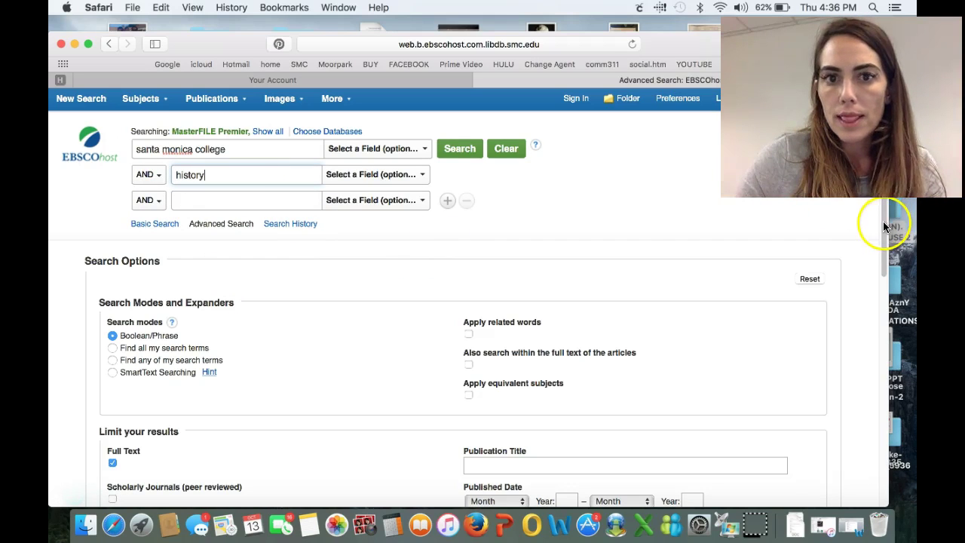
left_click(456, 149)
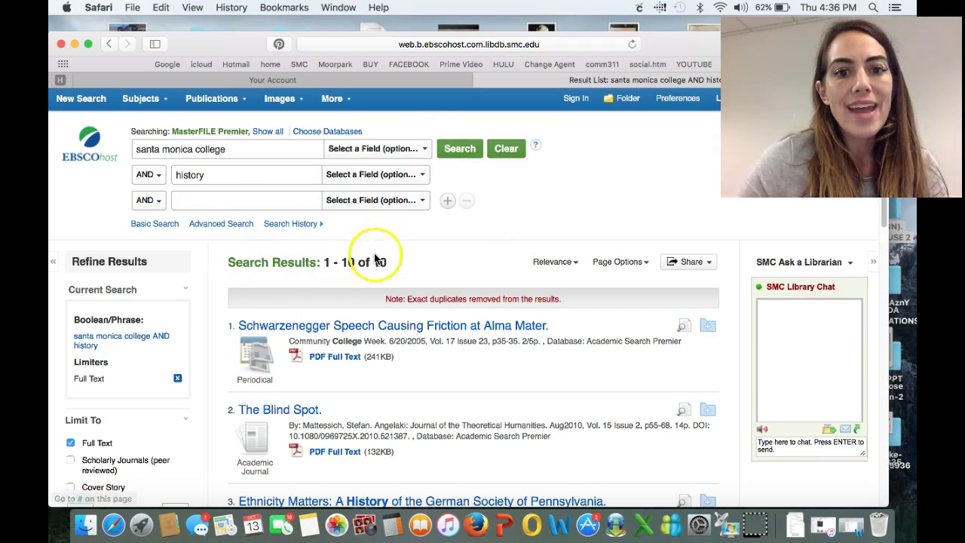
left_click_drag(294, 174, 164, 174)
key("BackSpace")
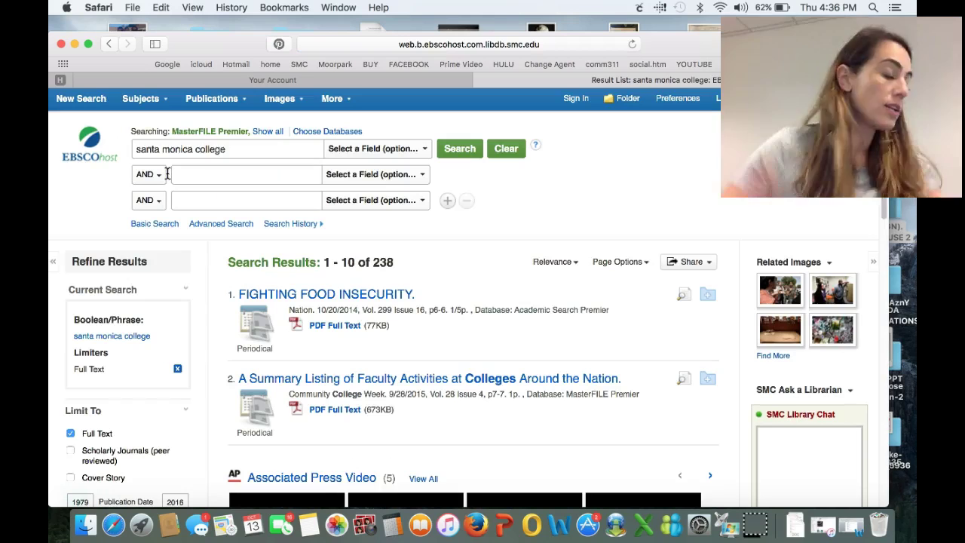
left_click(72, 175)
left_click(193, 174)
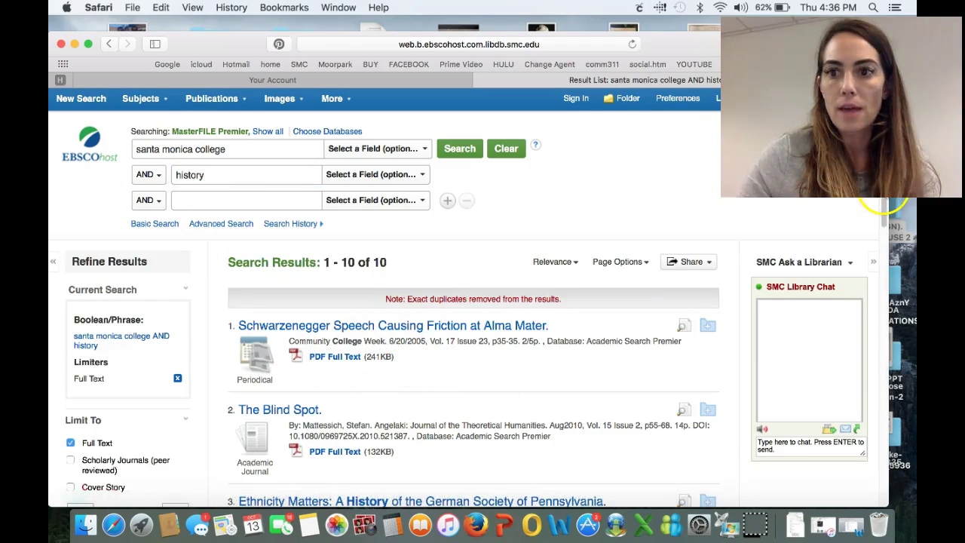
left_click_drag(882, 224, 881, 233)
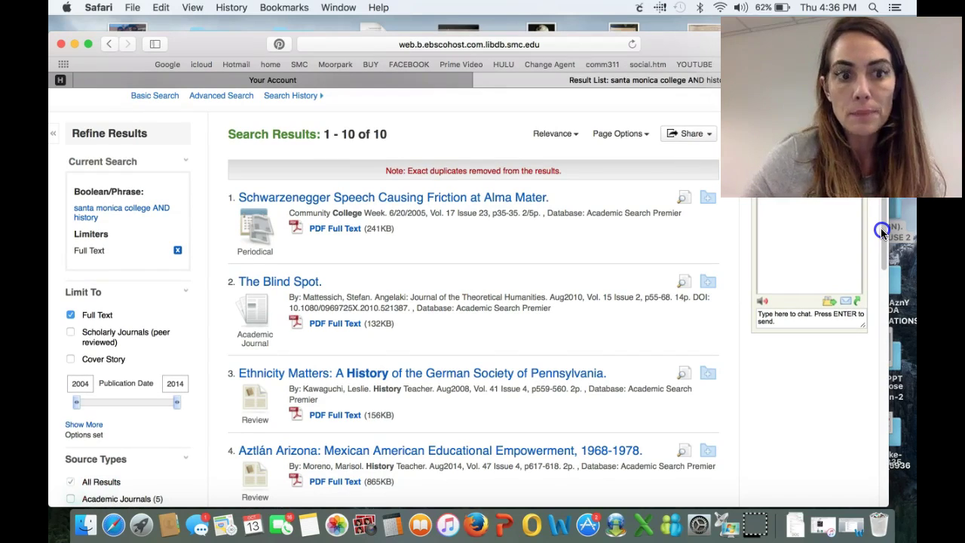
left_click_drag(882, 232, 882, 264)
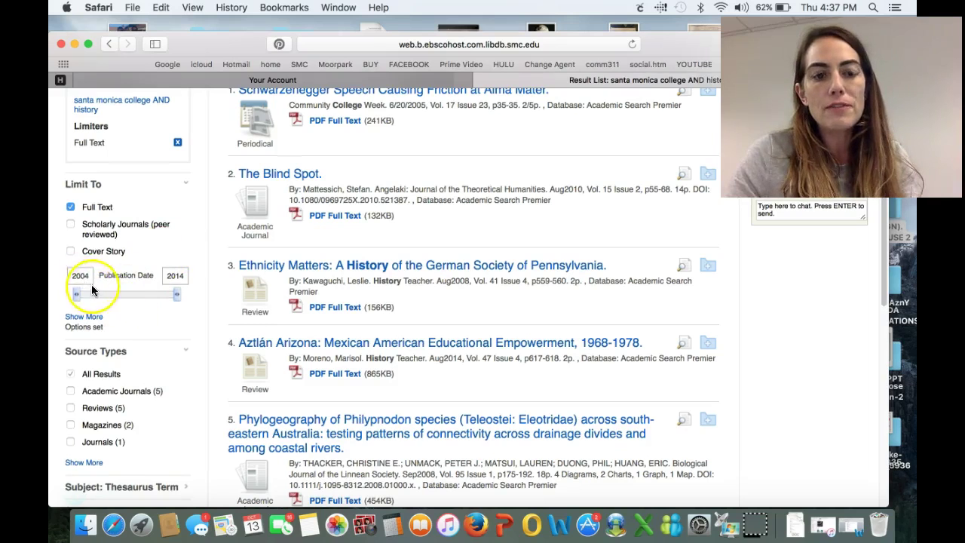
left_click_drag(75, 294, 167, 298)
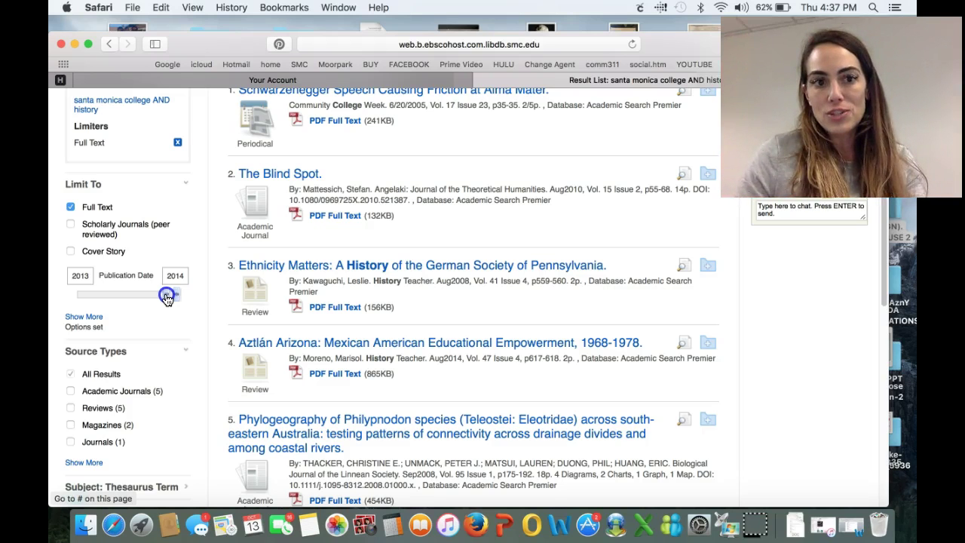
left_click_drag(167, 297, 94, 300)
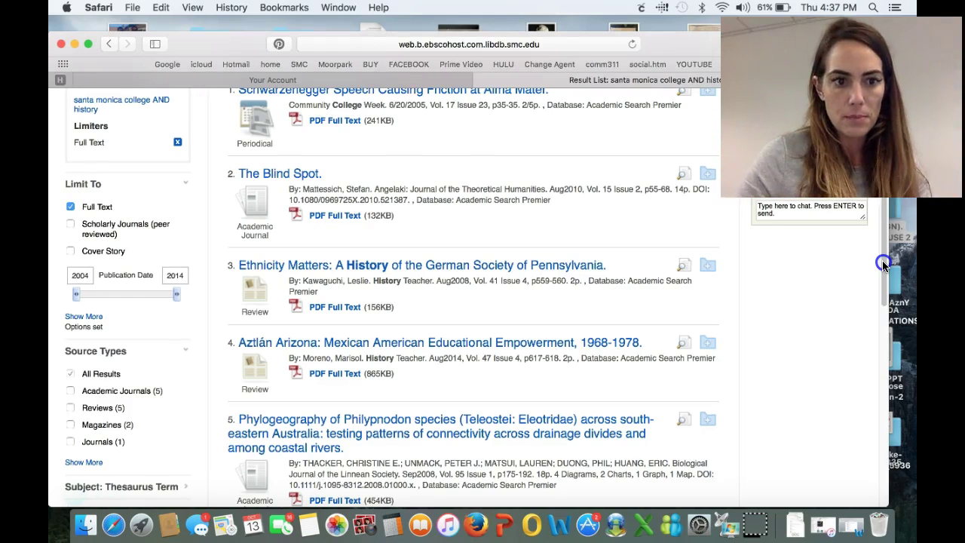
left_click(883, 265)
left_click_drag(883, 264, 884, 289)
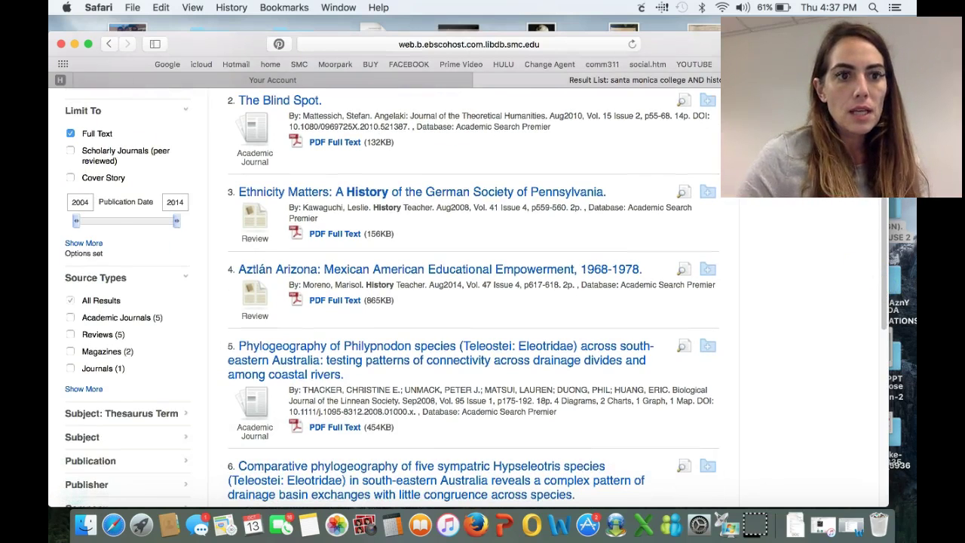
Limit the results to the Magazines source type, leaving only the Schwarzenegger article
left_click(111, 304)
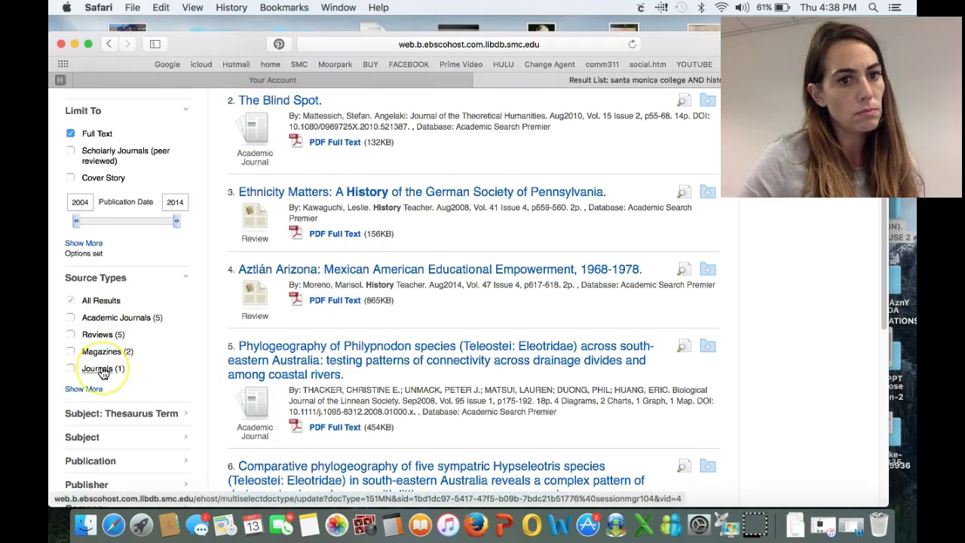
left_click(94, 390)
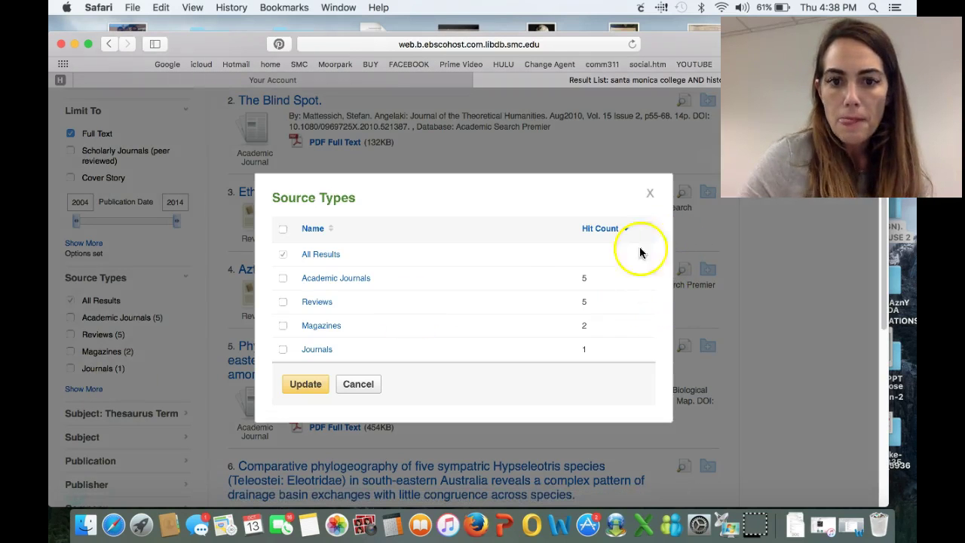
left_click(649, 193)
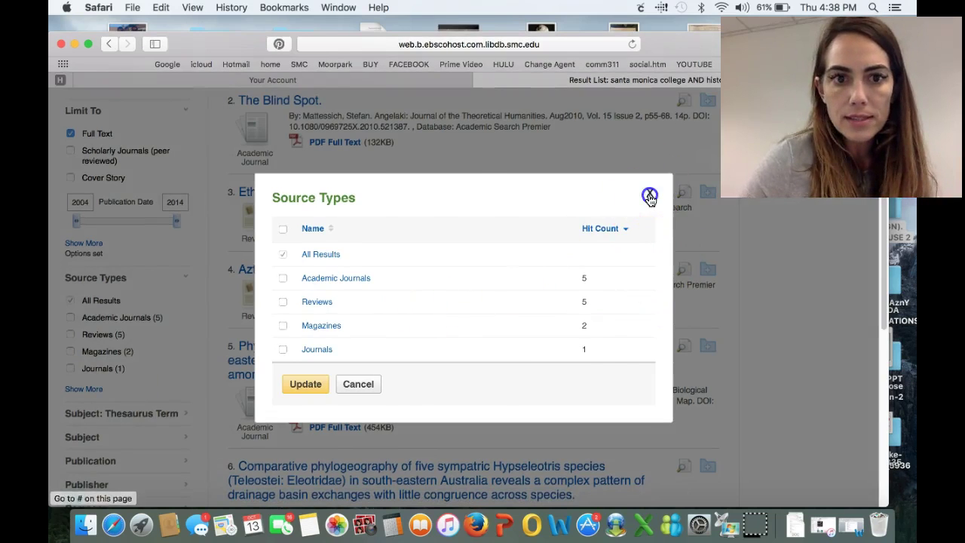
left_click(105, 360)
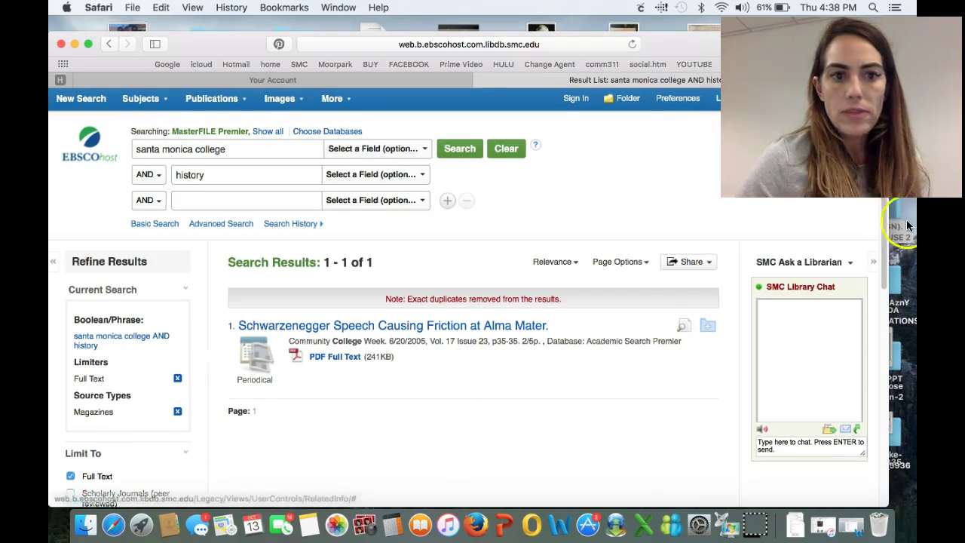
Open the detailed record for 'Schwarzenegger Speech Causing Friction at Alma Mater' and scroll to its abstract
left_click_drag(877, 219, 876, 257)
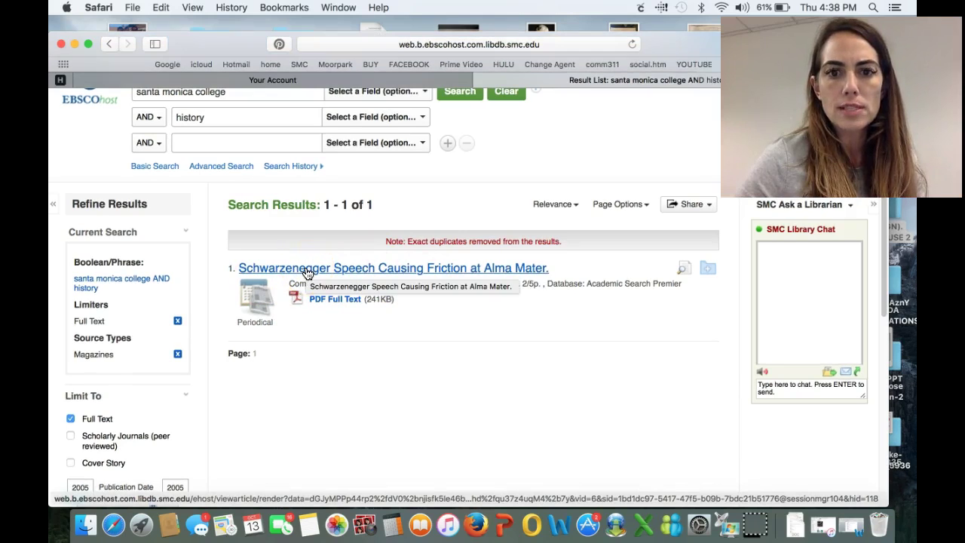
left_click(327, 270)
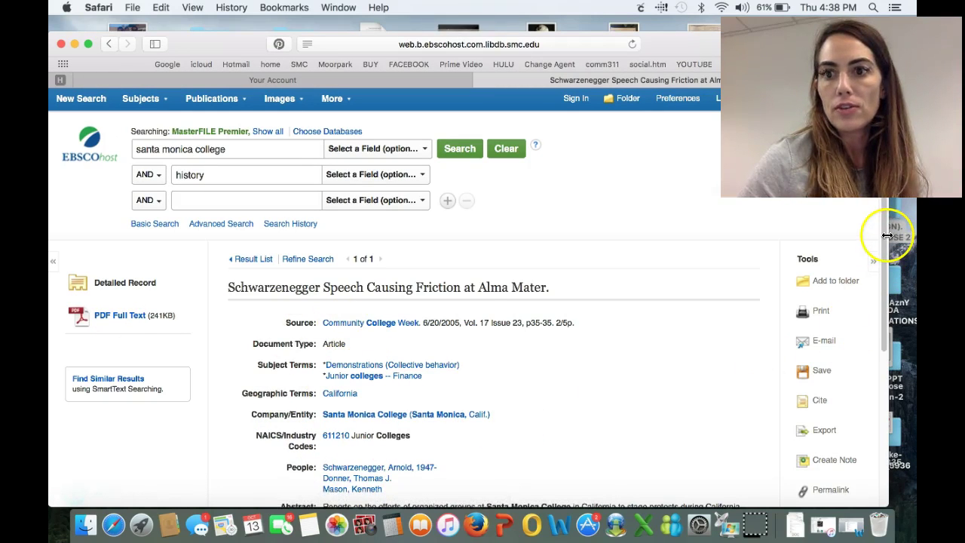
scroll(882, 249, "down", 5)
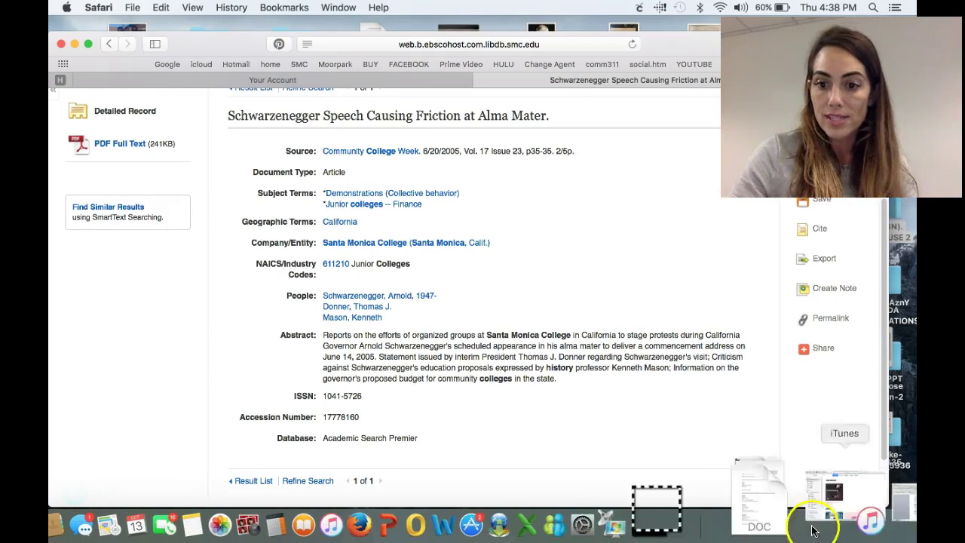
Reopen smclibraryassignment-4-2.doc from Downloads in Word, then minimize it to return to the record
left_click(784, 532)
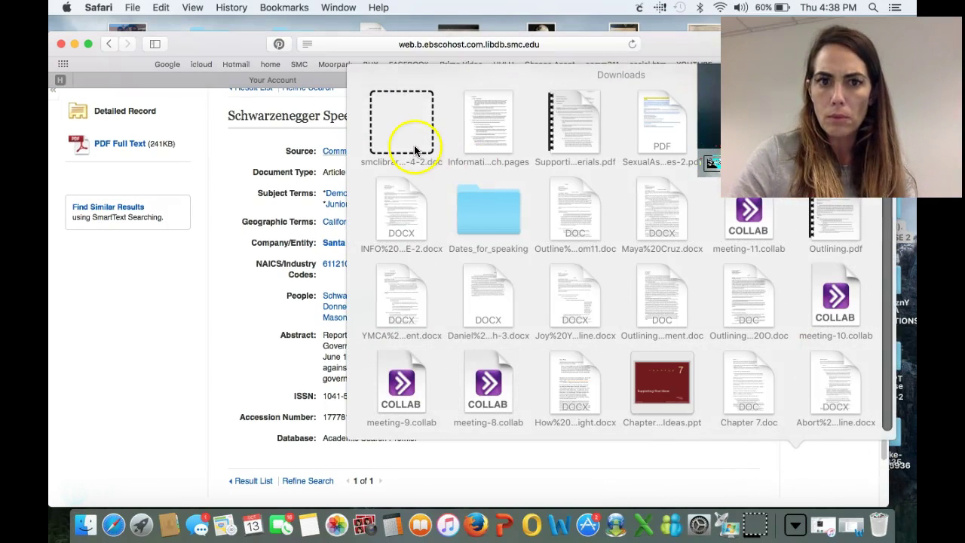
left_click(414, 148)
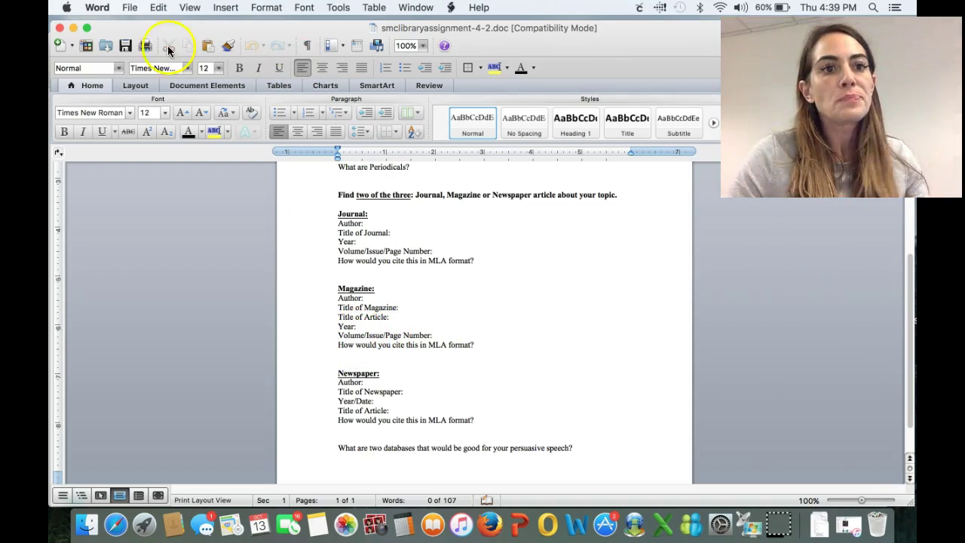
left_click(73, 28)
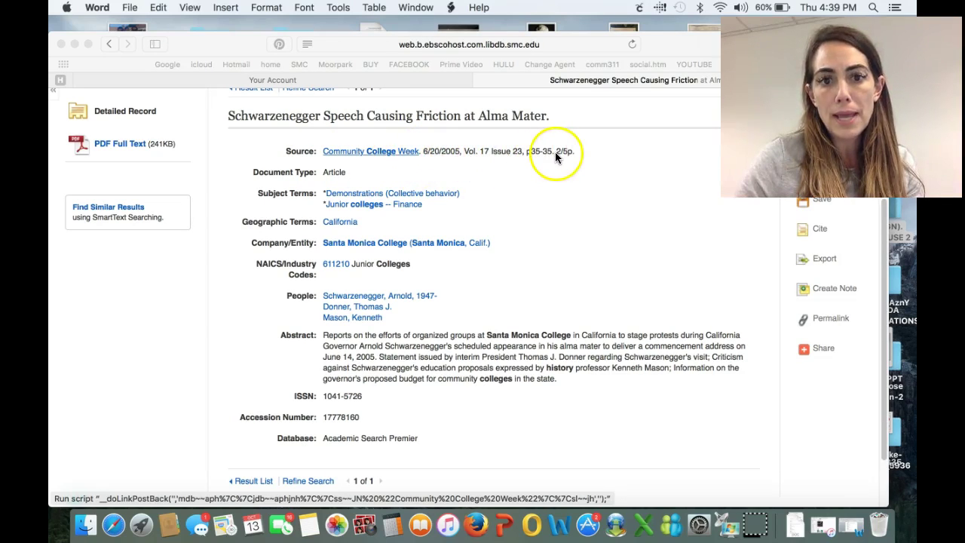
left_click(512, 254)
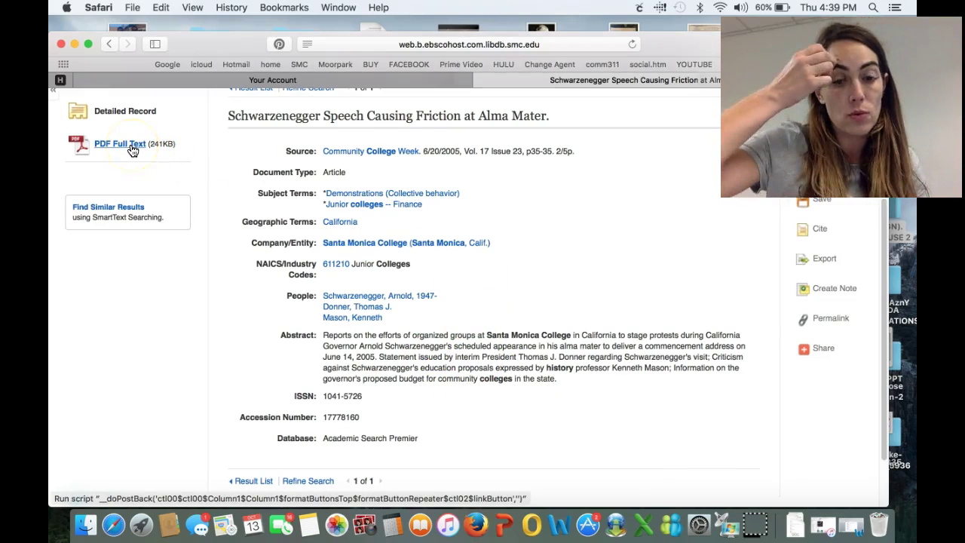
Read through the article's PDF full text, then return to its Detailed Record
left_click(131, 149)
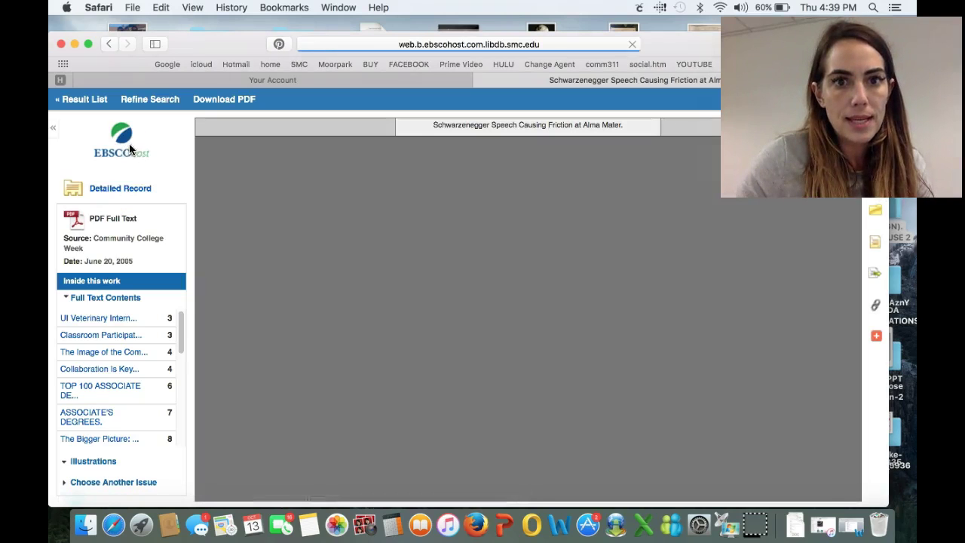
left_click(399, 279)
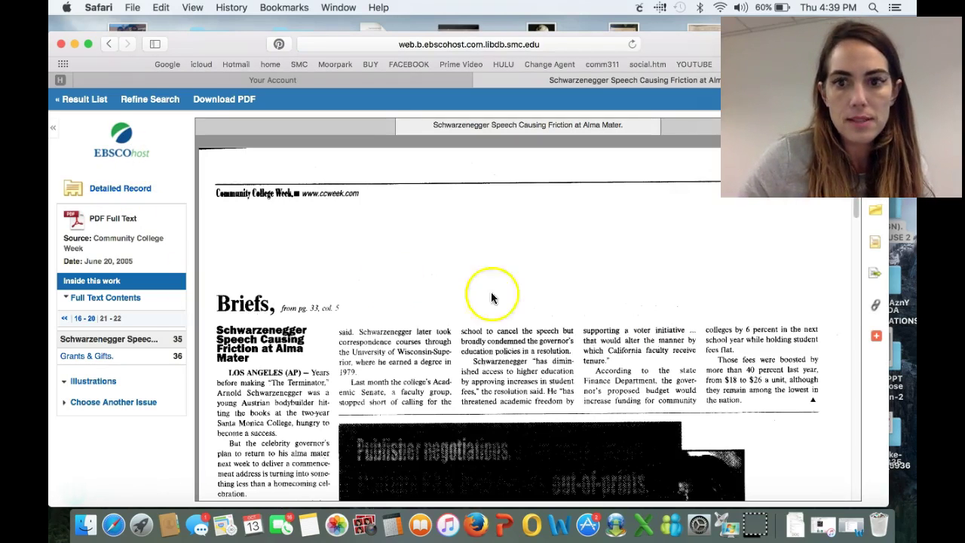
left_click_drag(856, 212, 813, 230)
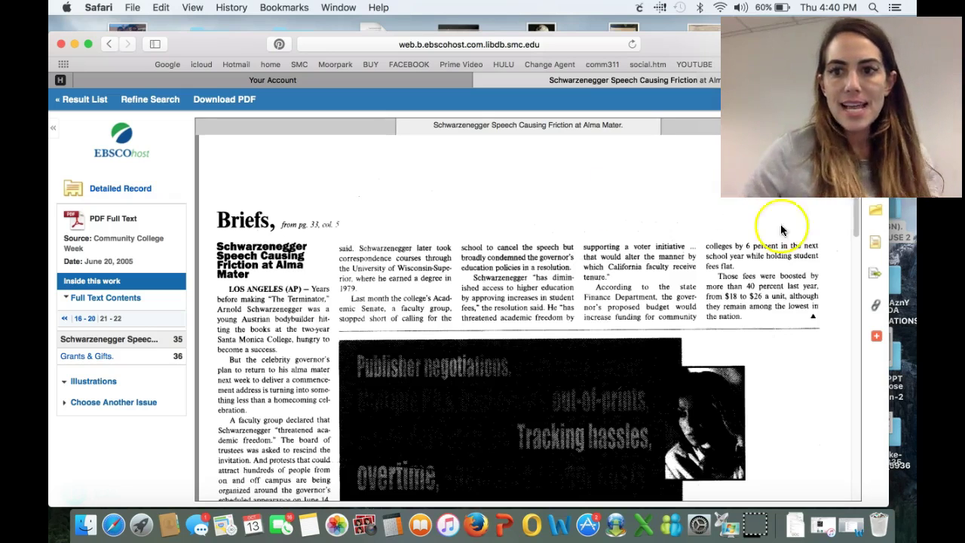
scroll(853, 226, "down", 1)
left_click_drag(854, 226, 847, 203)
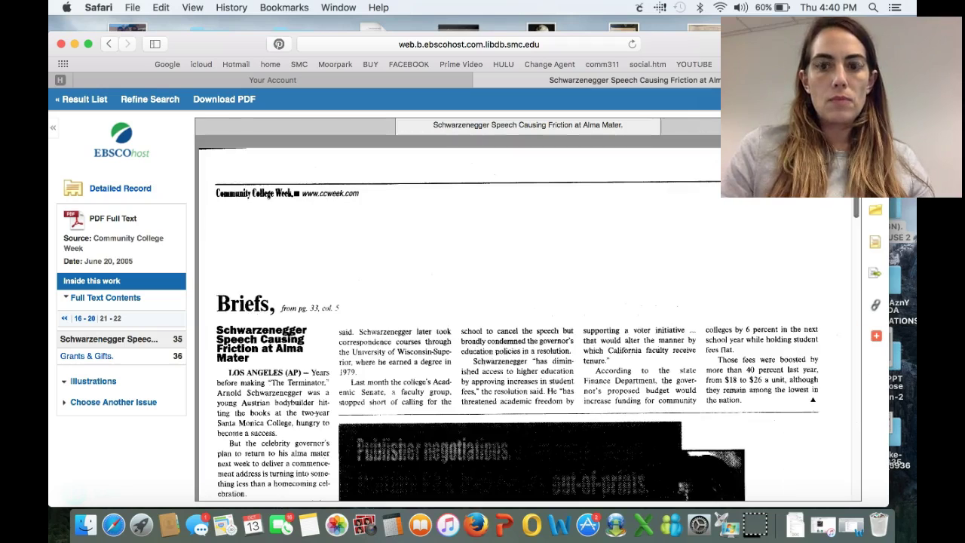
left_click(130, 190)
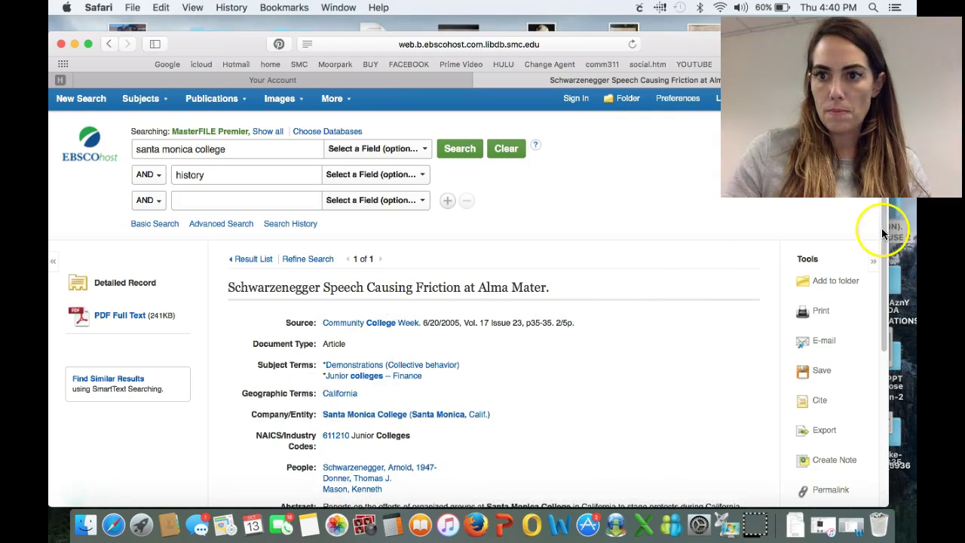
Open the article's e-mail form, keeping Detailed Citation and Abstract as the standard field format
left_click_drag(882, 226, 887, 288)
scroll(886, 292, "up", 2)
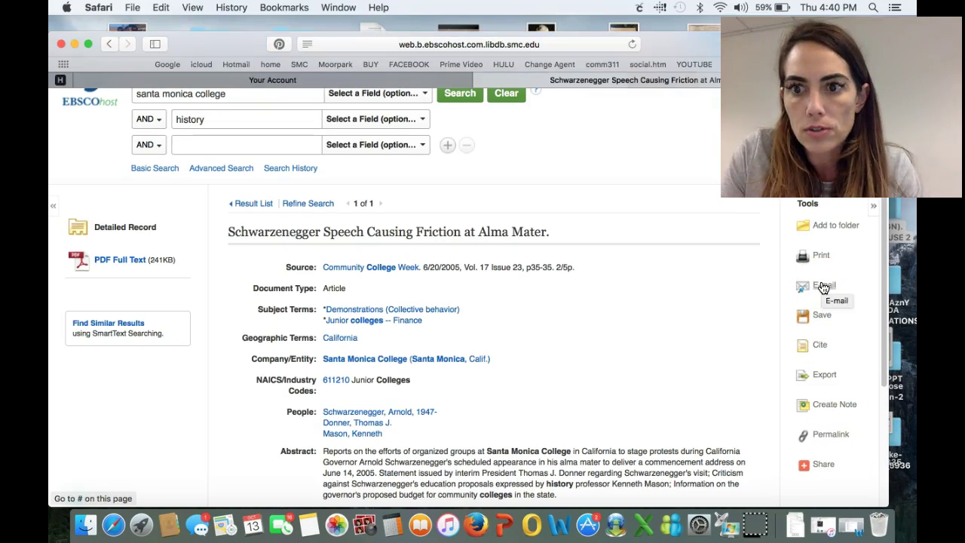
left_click(824, 286)
left_click(534, 305)
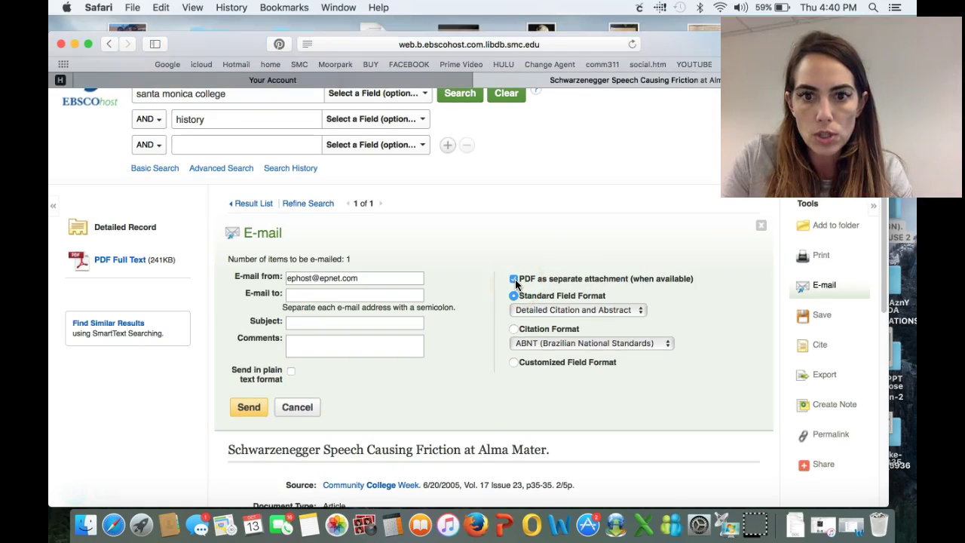
left_click(541, 309)
left_click(541, 311)
left_click(541, 310)
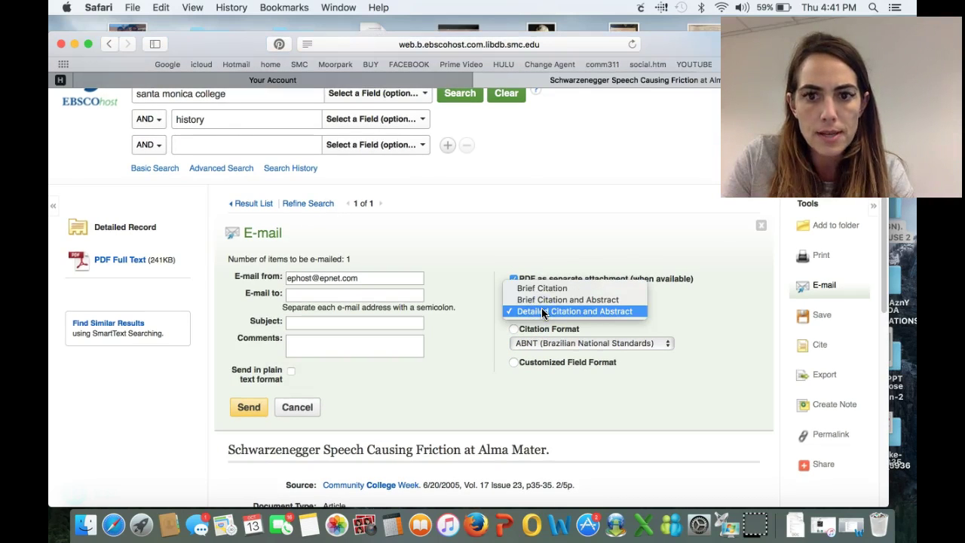
left_click(547, 306)
left_click(547, 306)
left_click(547, 310)
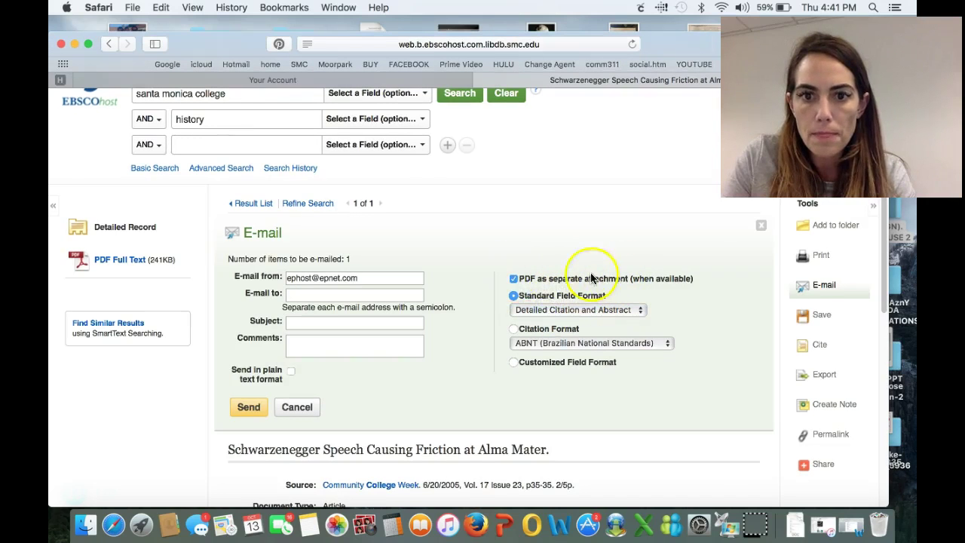
Set the PDF to attach as a separate file, leaving the sender address unchanged
left_click(514, 279)
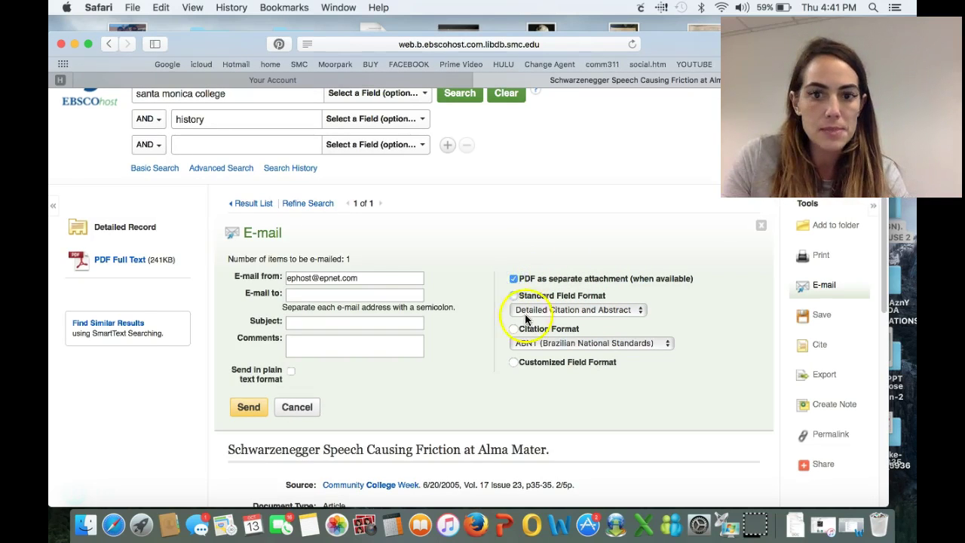
left_click(556, 313)
left_click(556, 305)
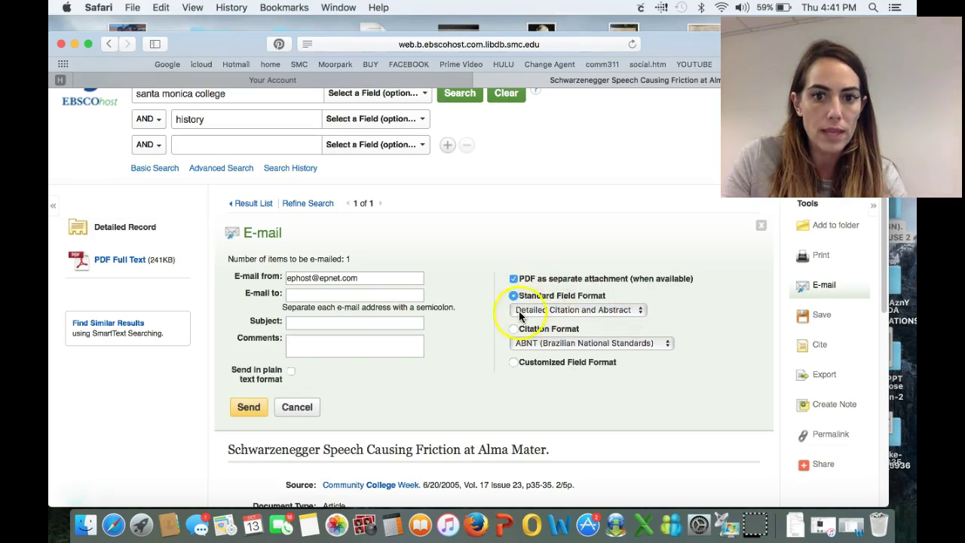
left_click(514, 278)
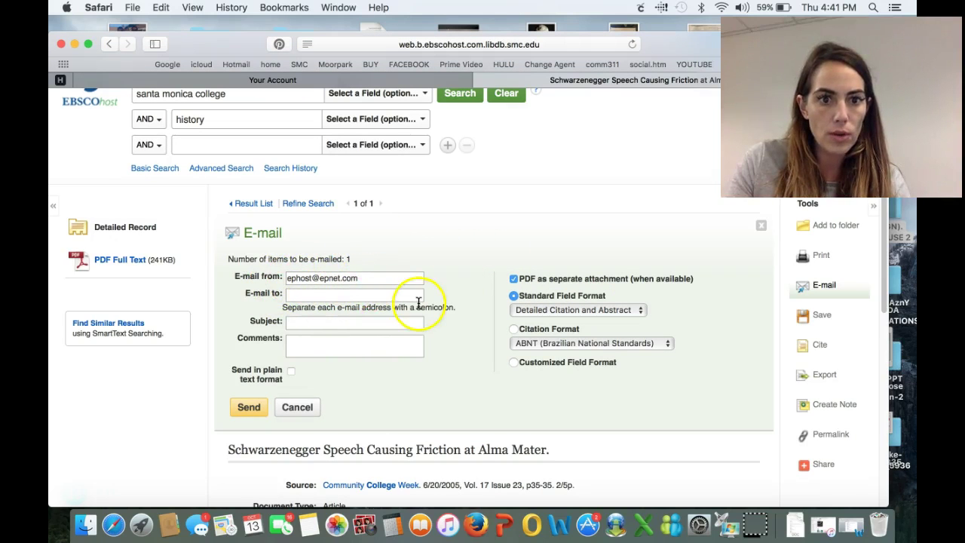
left_click(370, 281)
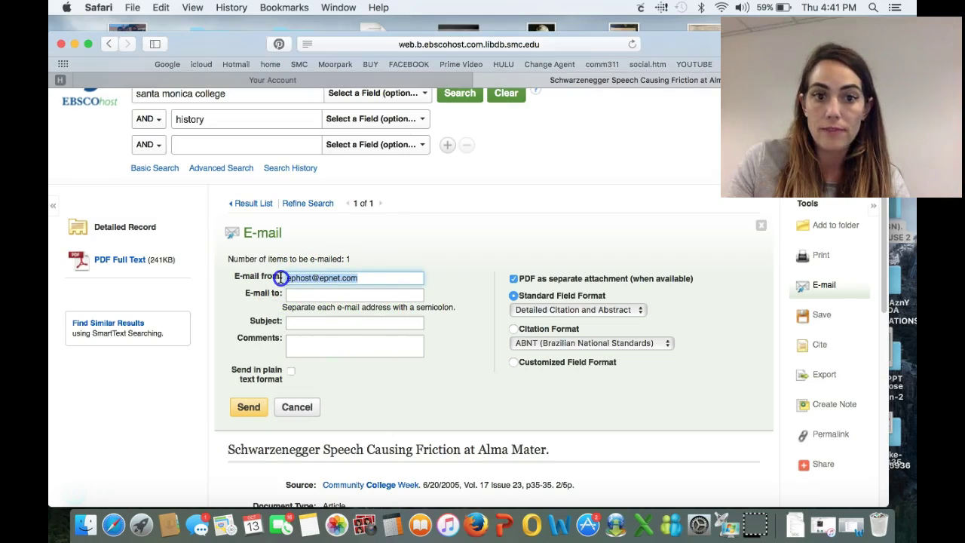
left_click(405, 229)
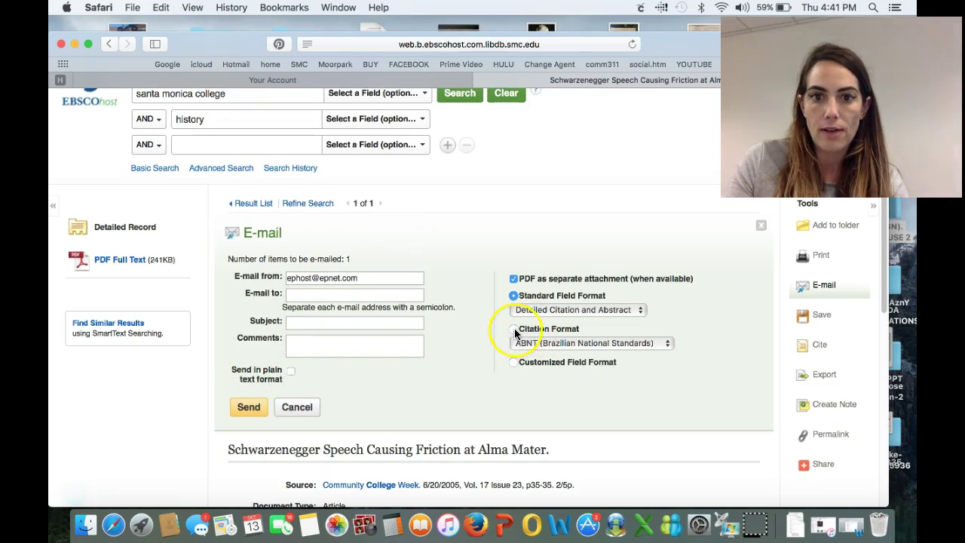
Set the e-mail citation style to MLA
left_click(554, 341)
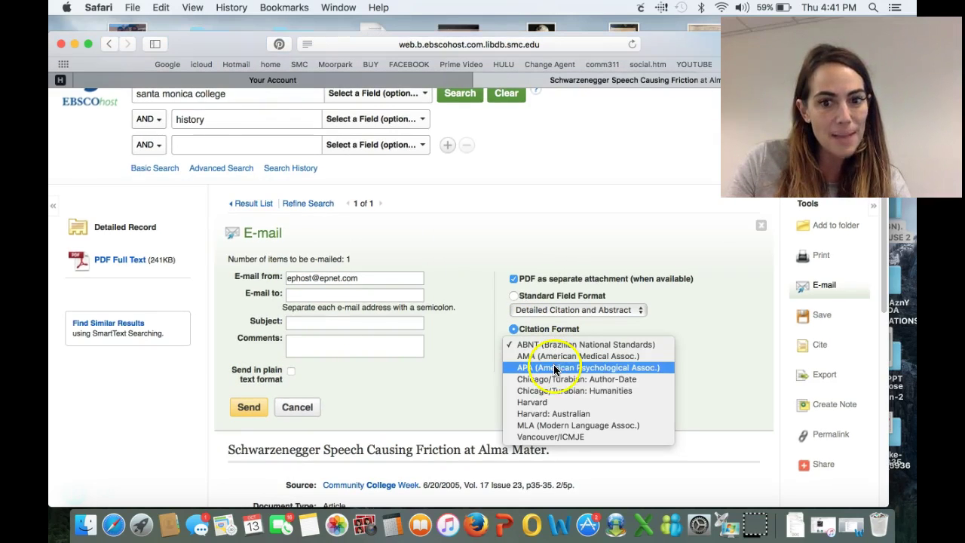
left_click(556, 426)
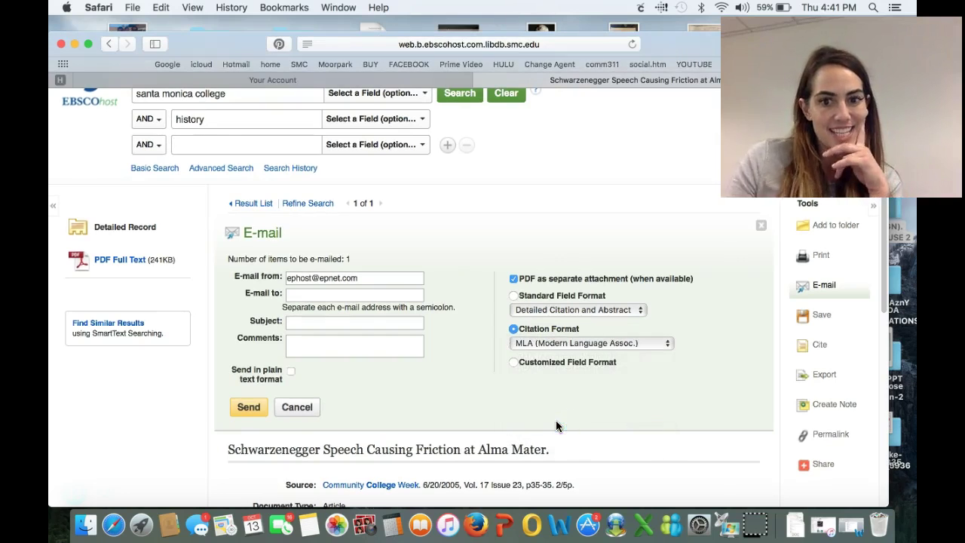
left_click(533, 365)
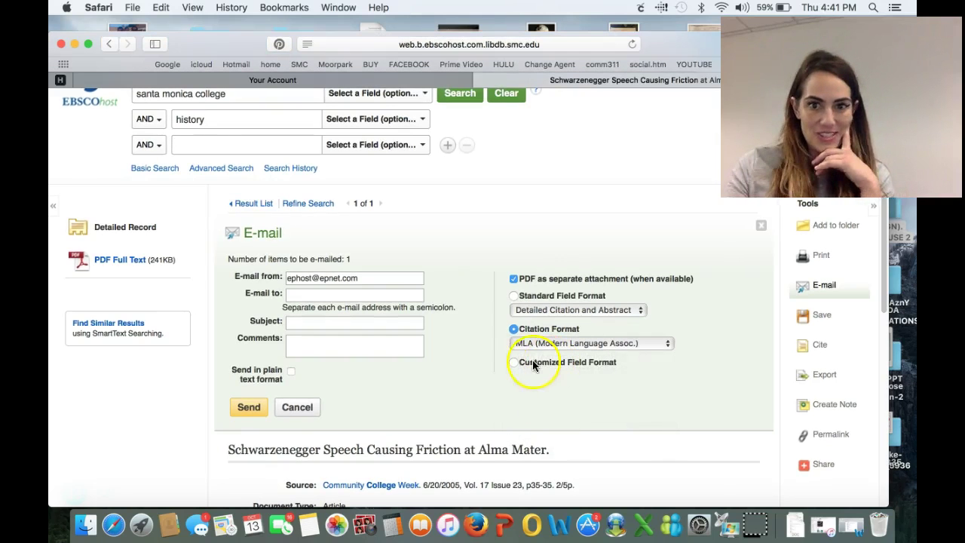
Enter the student's college e-mail address as recipient, send the article, and dismiss the confirmation
left_click(353, 294)
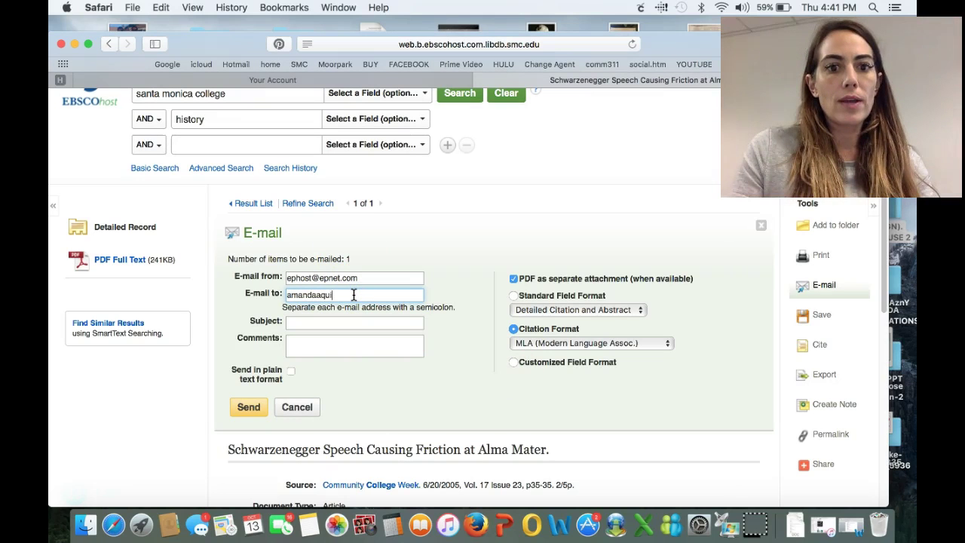
type("aman")
key("BackSpace")
key("BackSpace")
key("BackSpace")
key("BackSpace")
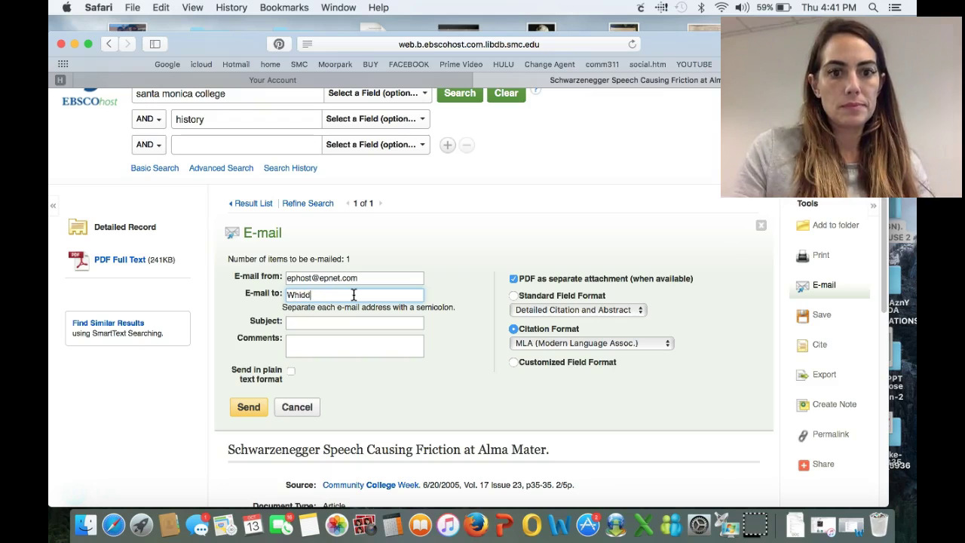
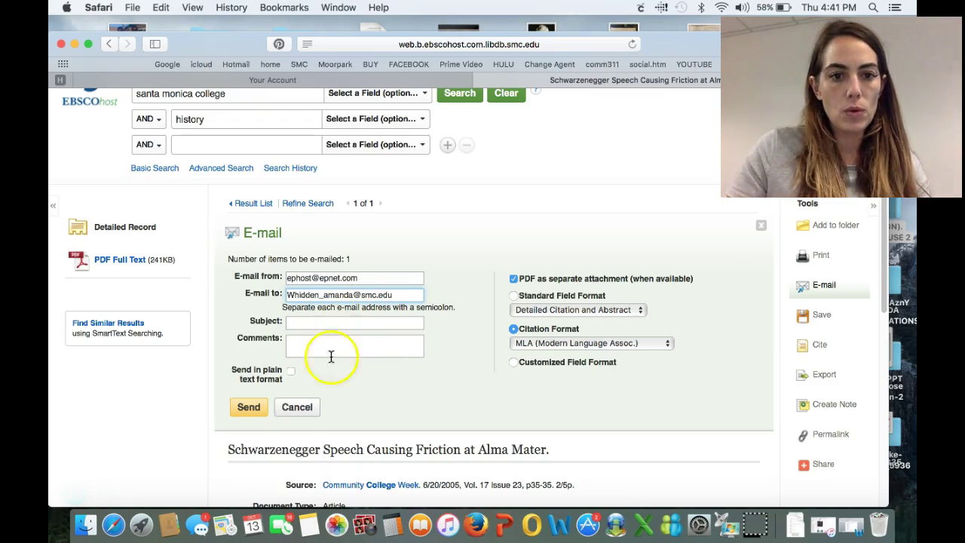
left_click(248, 413)
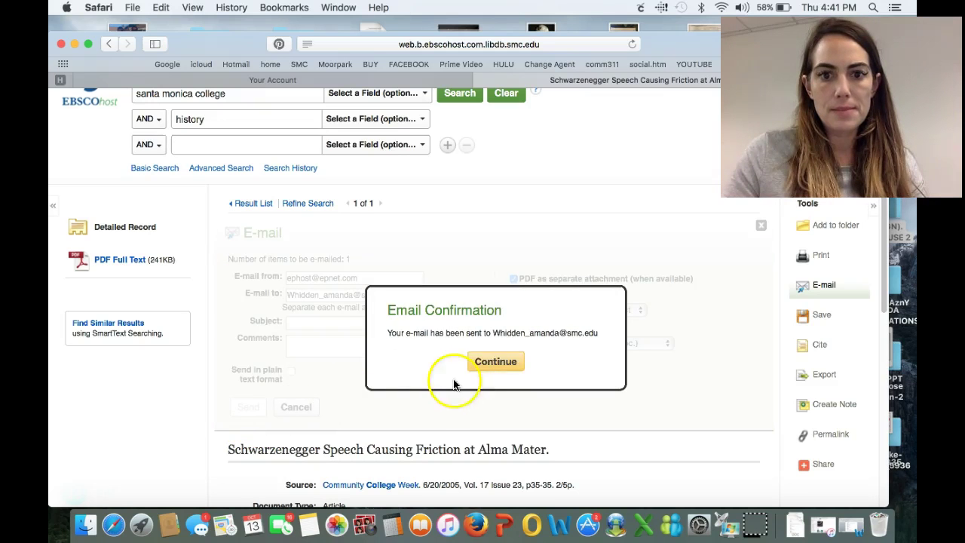
left_click(501, 367)
left_click(368, 77)
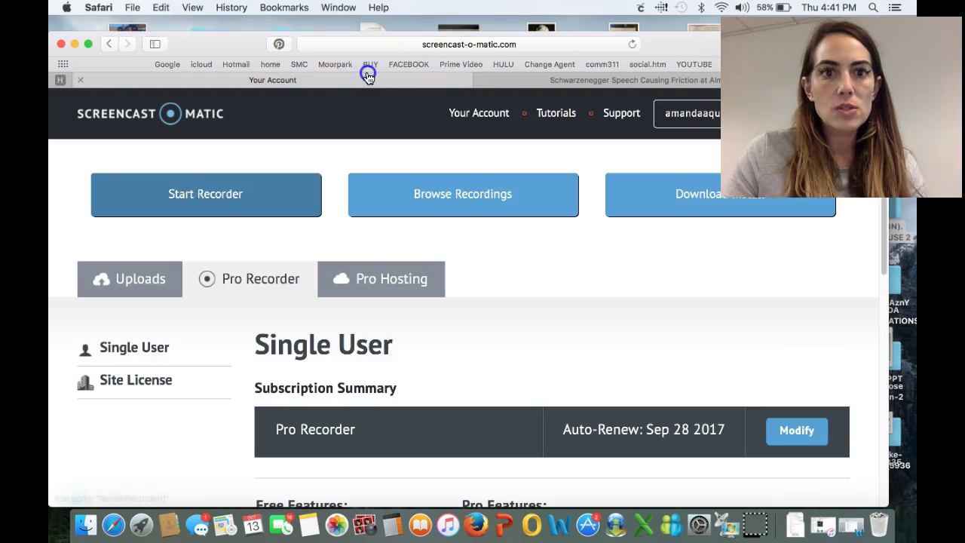
In a new Safari tab on smc.edu, sign in to Faculty/Staff E-mail and open the EBSCOhost E-mail Result message
left_click(594, 81)
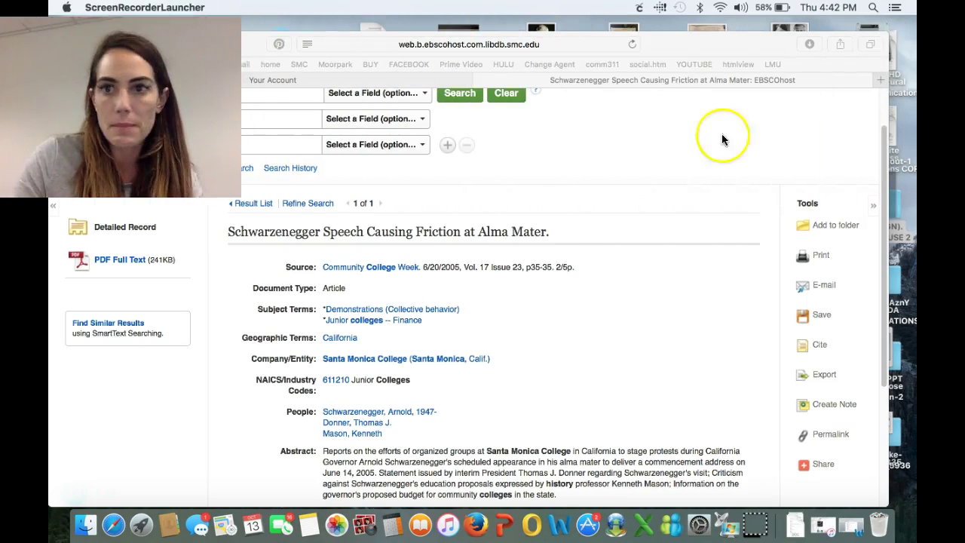
left_click(886, 79)
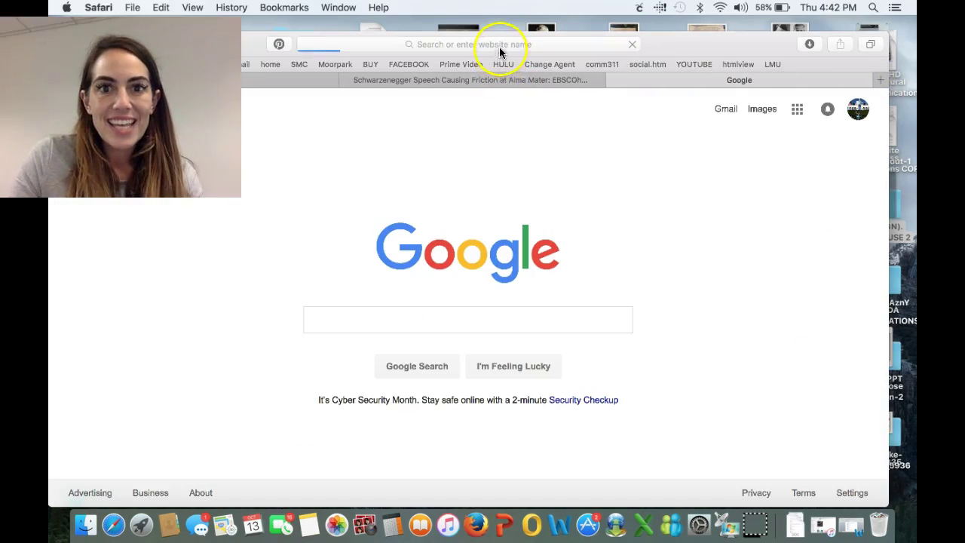
left_click(317, 62)
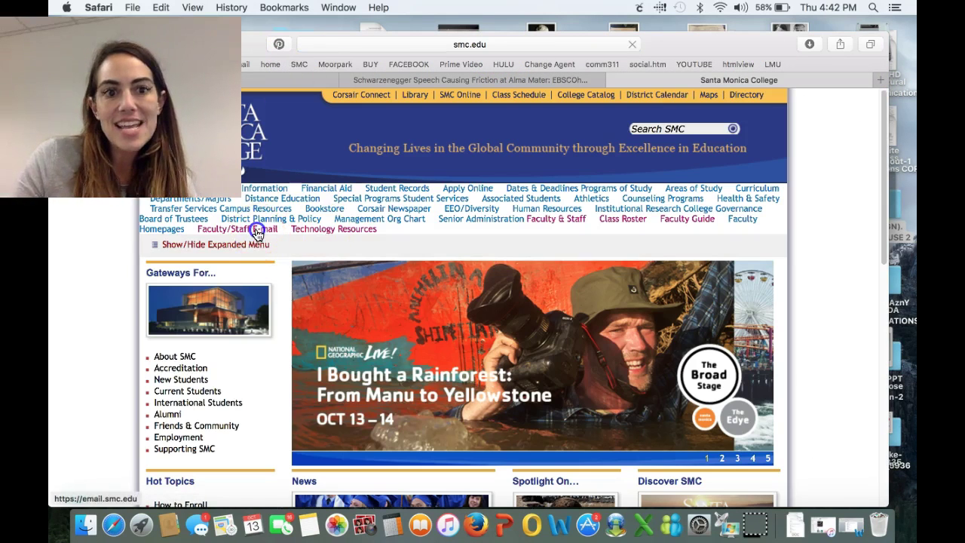
left_click(256, 234)
left_click(581, 335)
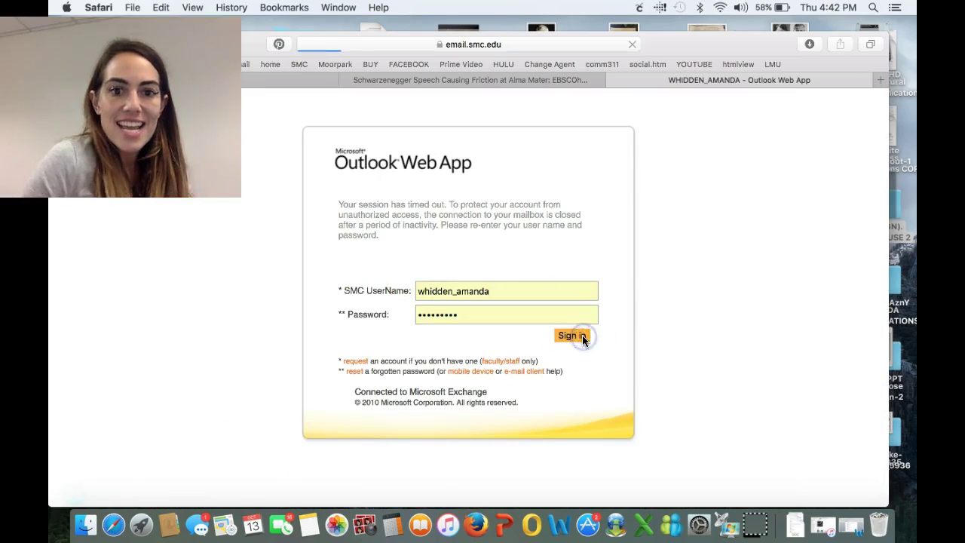
double_click(297, 220)
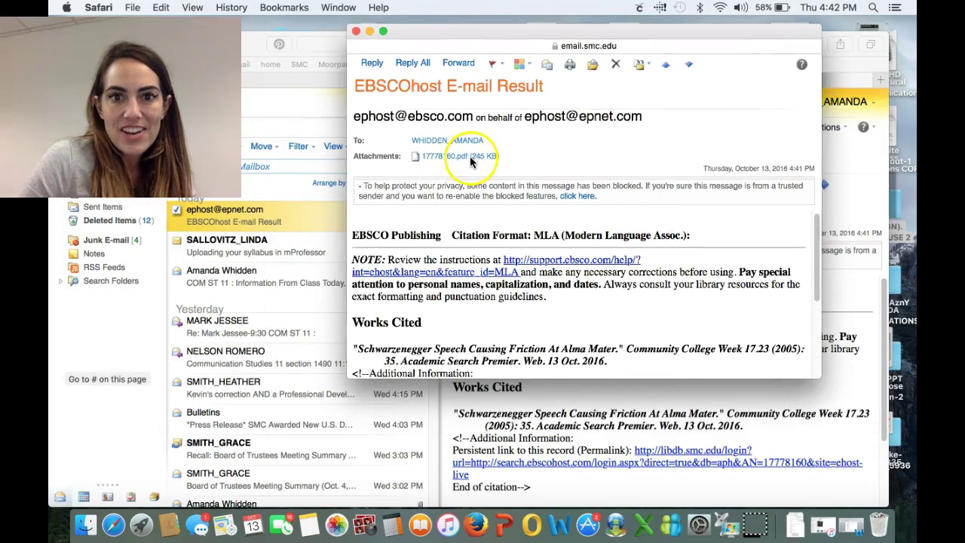
View the attached article PDF in Preview, then close it
left_click(444, 156)
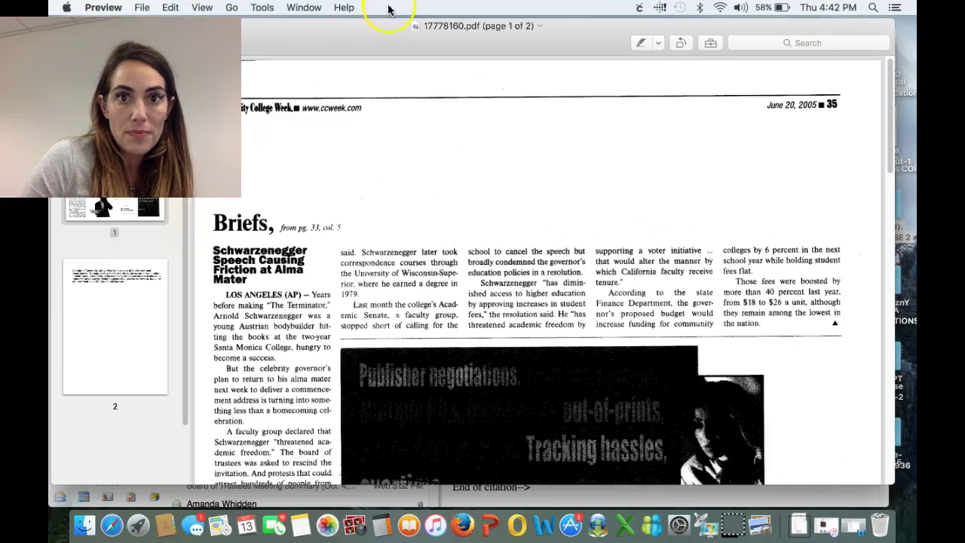
left_click_drag(402, 9, 387, 98)
left_click(352, 126)
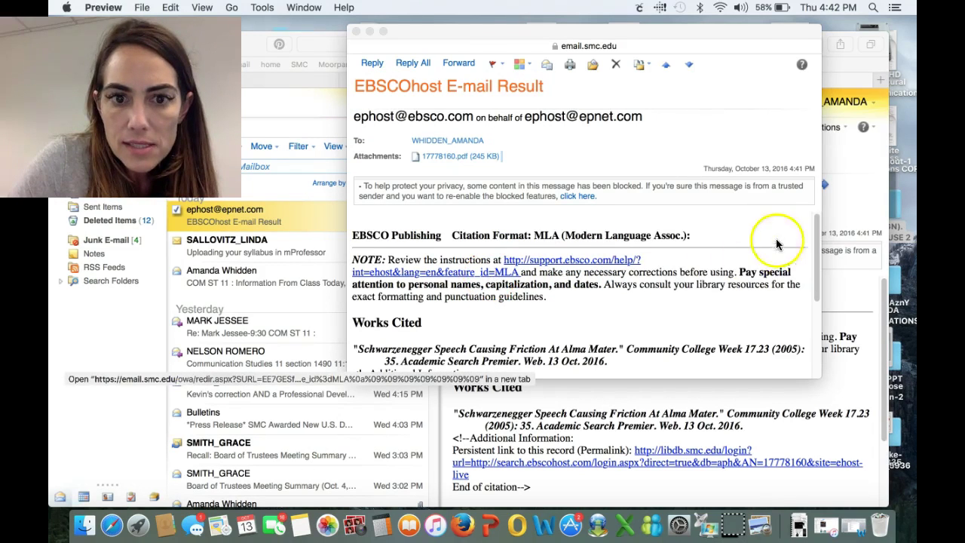
Scroll to the message's Works Cited section, select the MLA citation, then close the message window
left_click(820, 262)
scroll(813, 294, "down", 2)
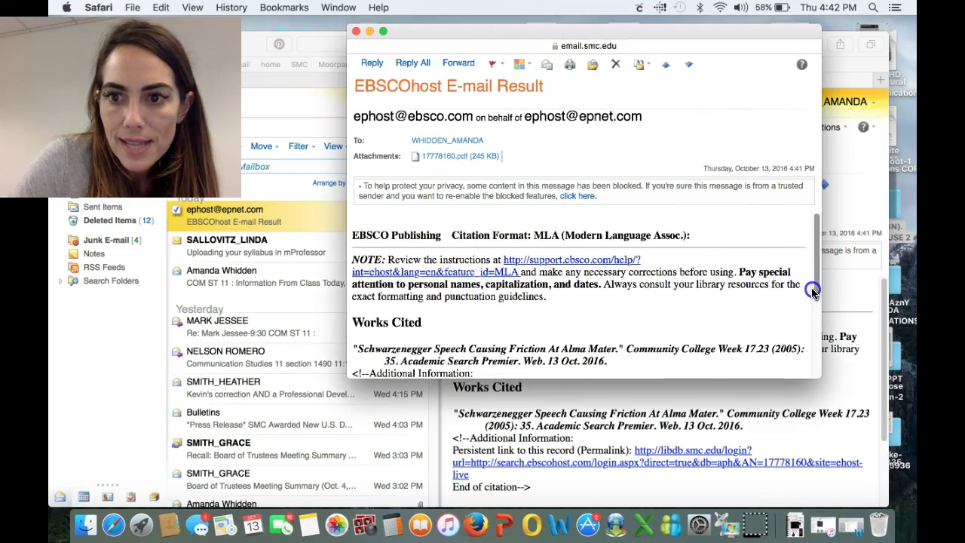
scroll(815, 301, "down", 2)
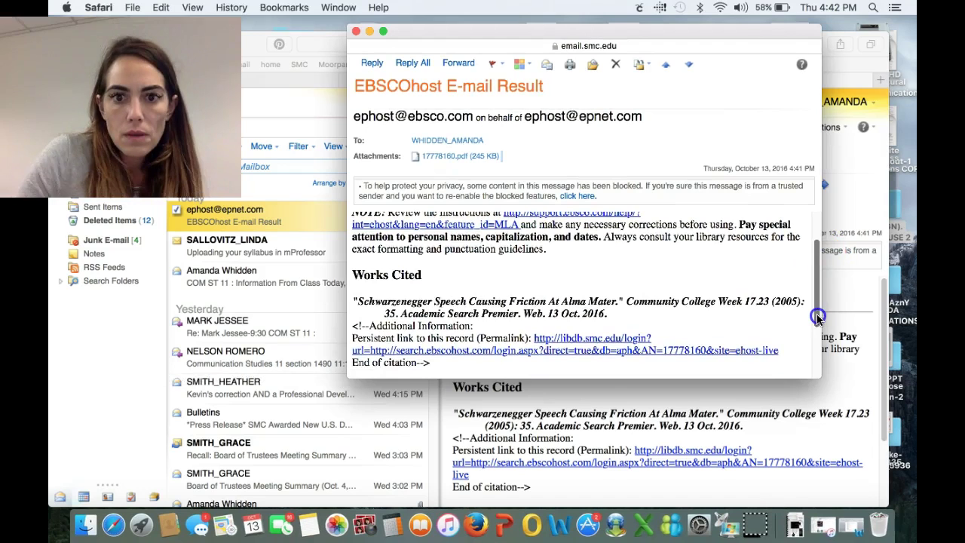
scroll(814, 302, "up", 1)
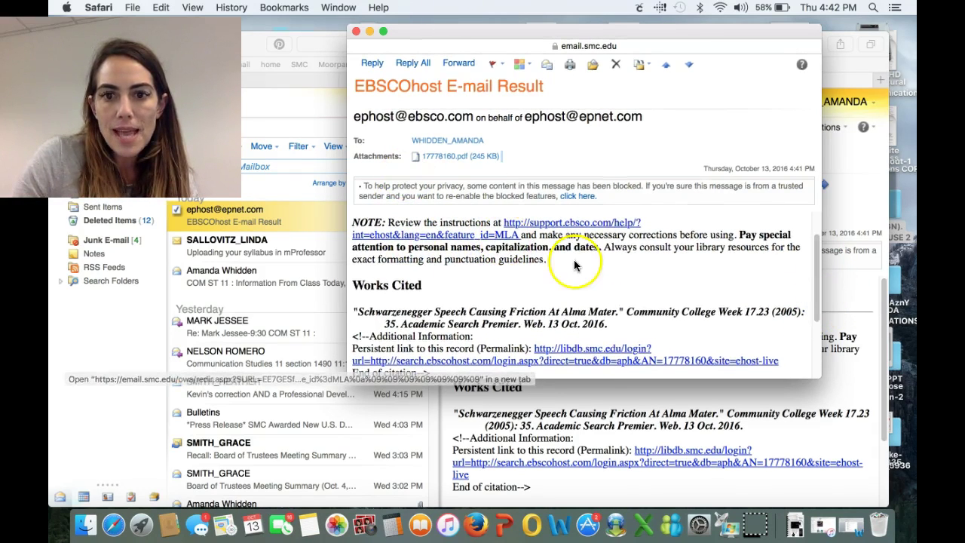
left_click_drag(813, 267, 814, 305)
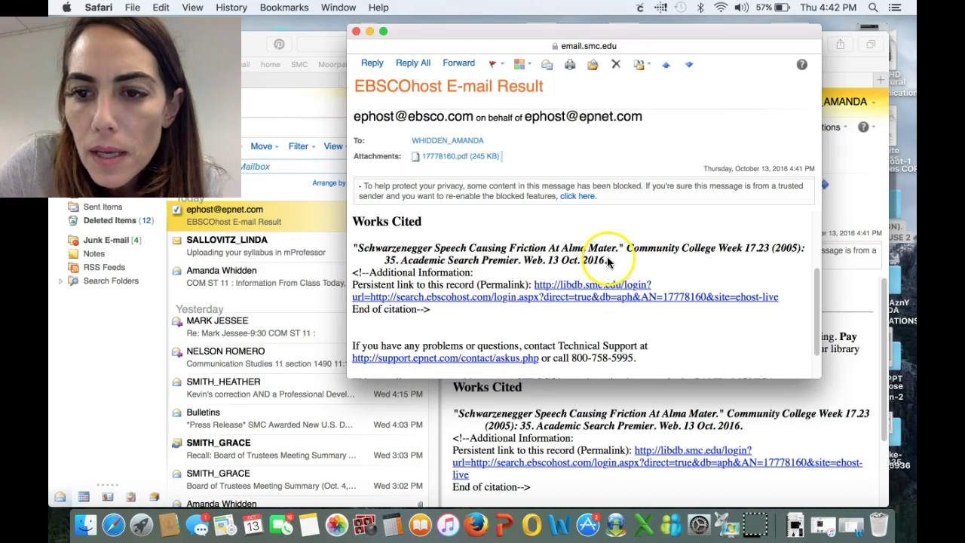
left_click_drag(607, 261, 362, 249)
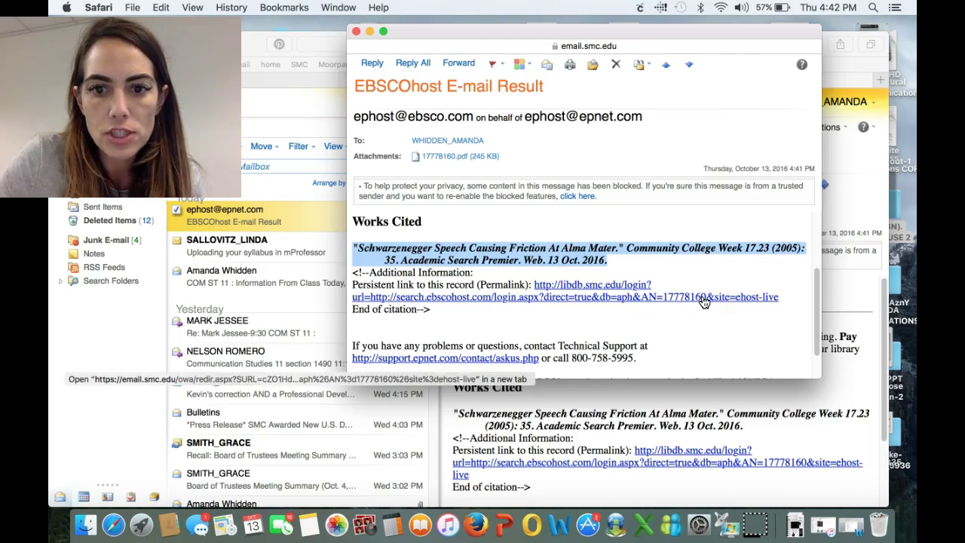
left_click(721, 272)
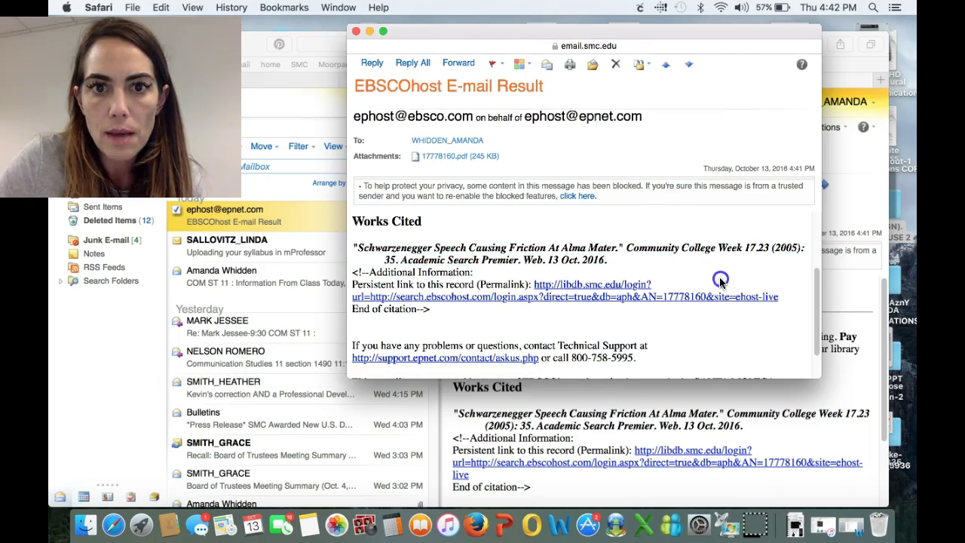
left_click(358, 33)
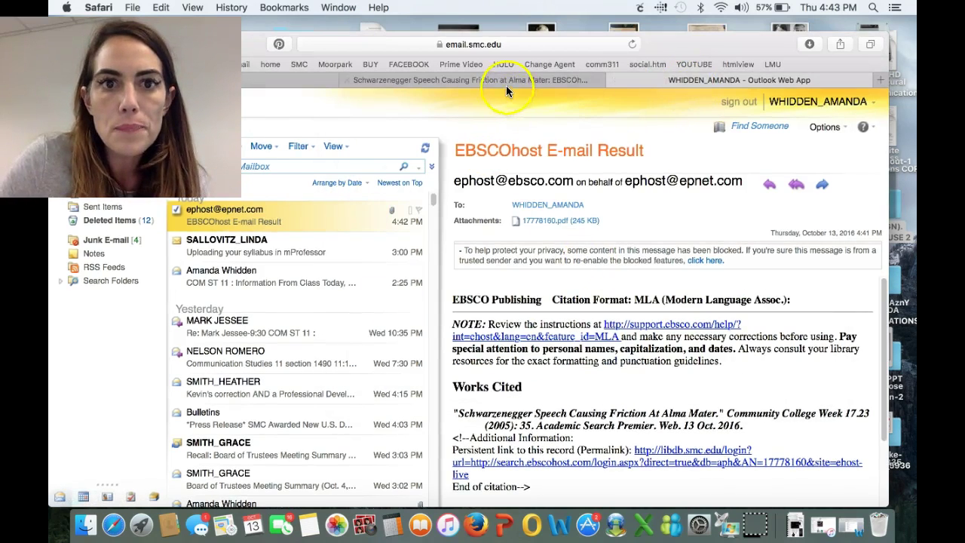
Back in EBSCOhost, show the article's Cite formats and open the MLA style guidelines link
left_click(506, 85)
left_click(819, 348)
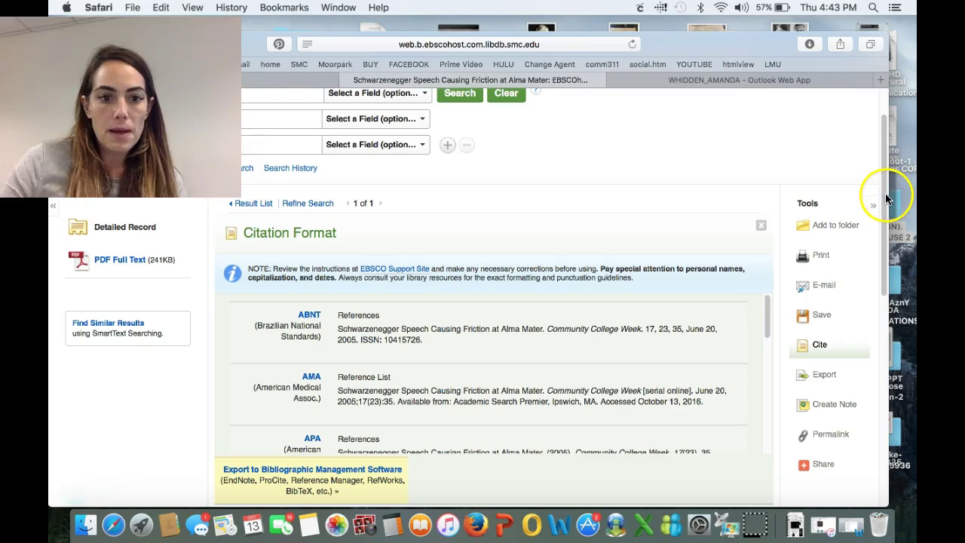
scroll(874, 196, "down", 3)
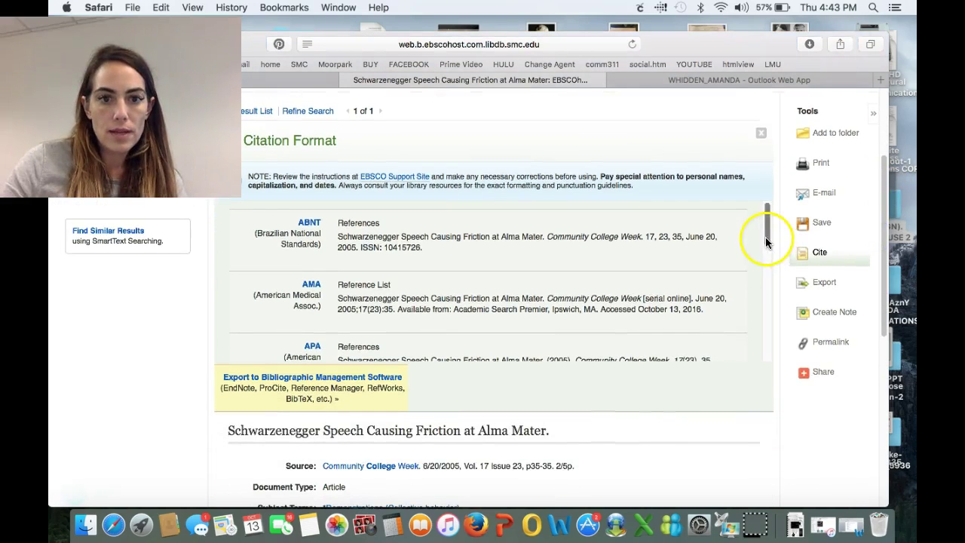
left_click_drag(766, 240, 746, 346)
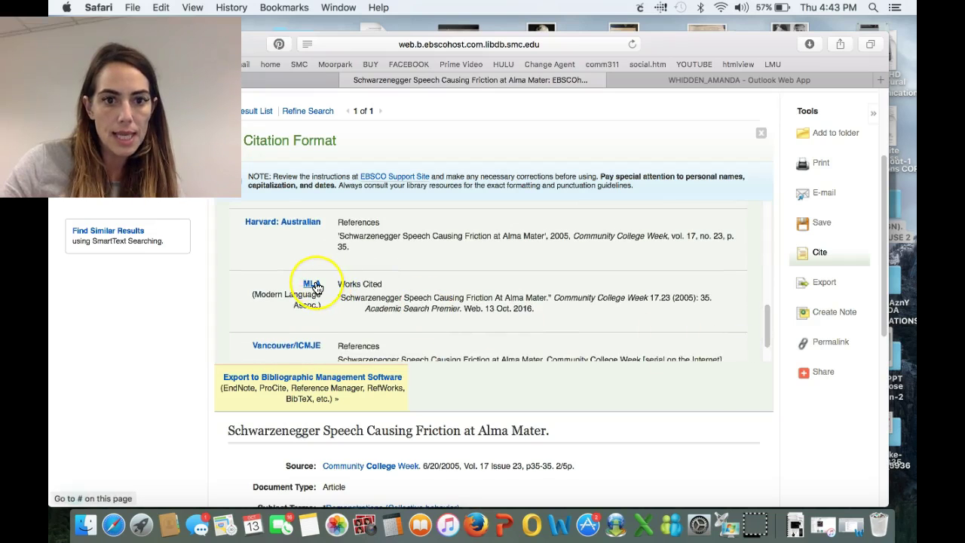
left_click(541, 308)
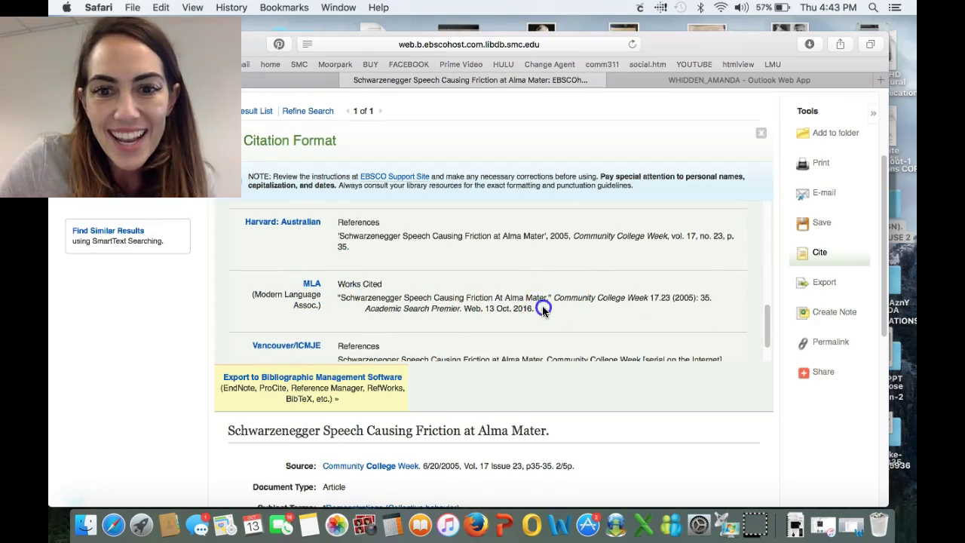
left_click(364, 304)
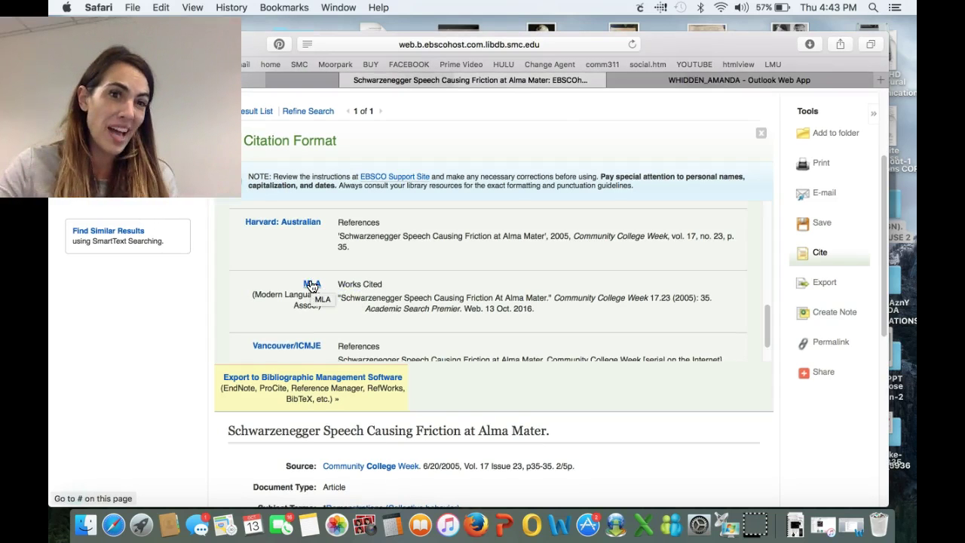
left_click(311, 285)
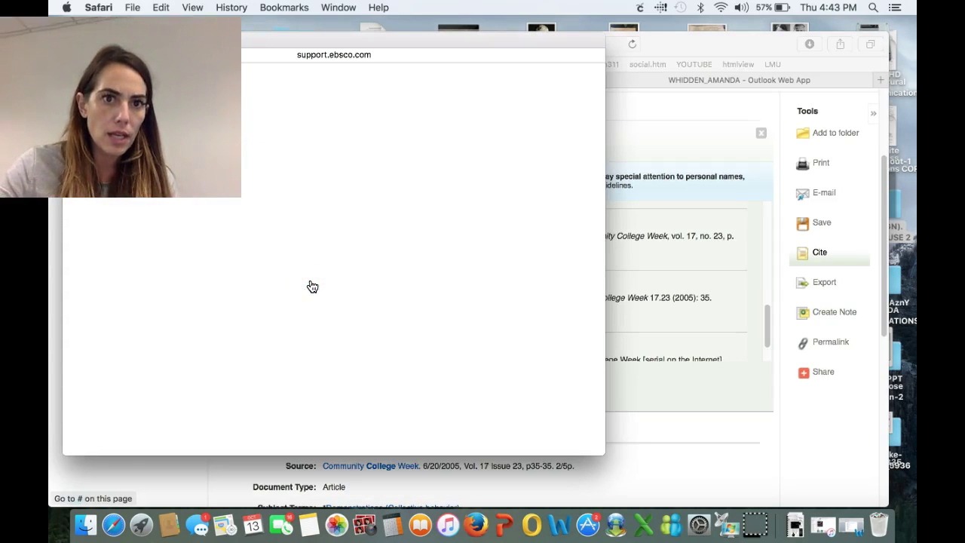
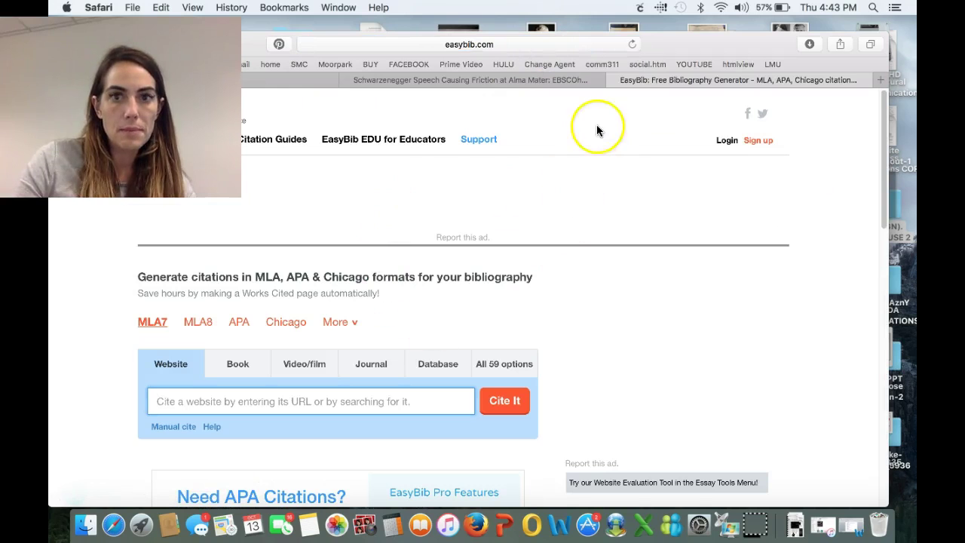
Choose the MLA7 style on the Book tab and search for the book title
left_click_drag(673, 45, 742, 8)
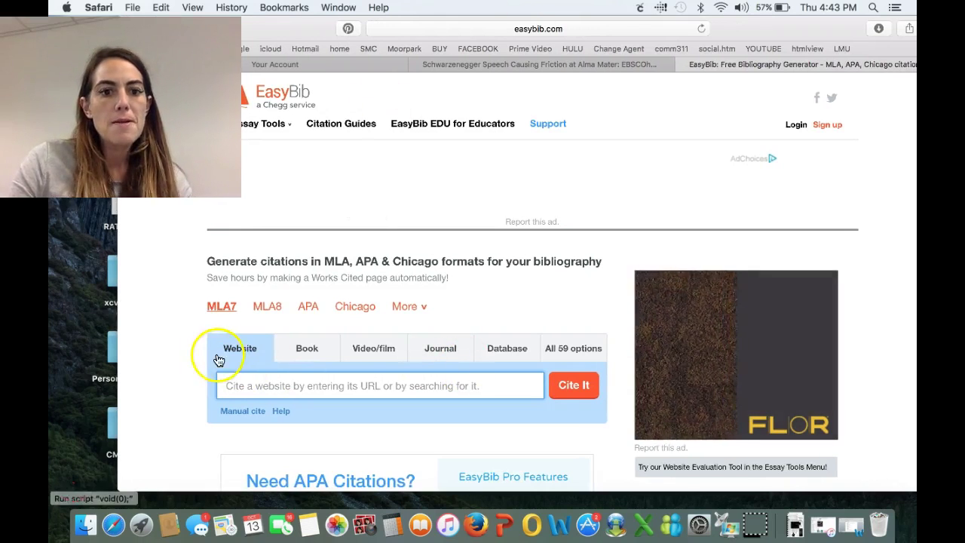
left_click(221, 311)
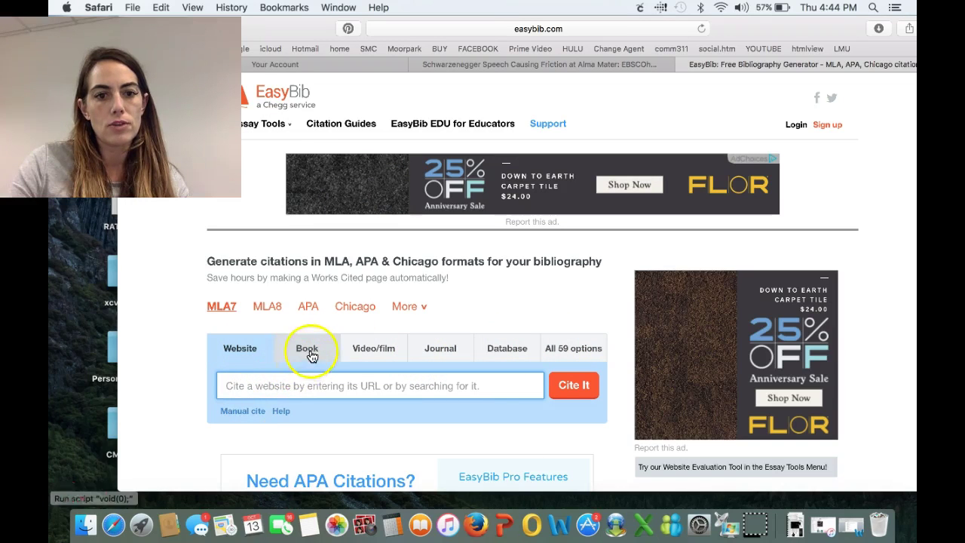
left_click(308, 352)
left_click(381, 348)
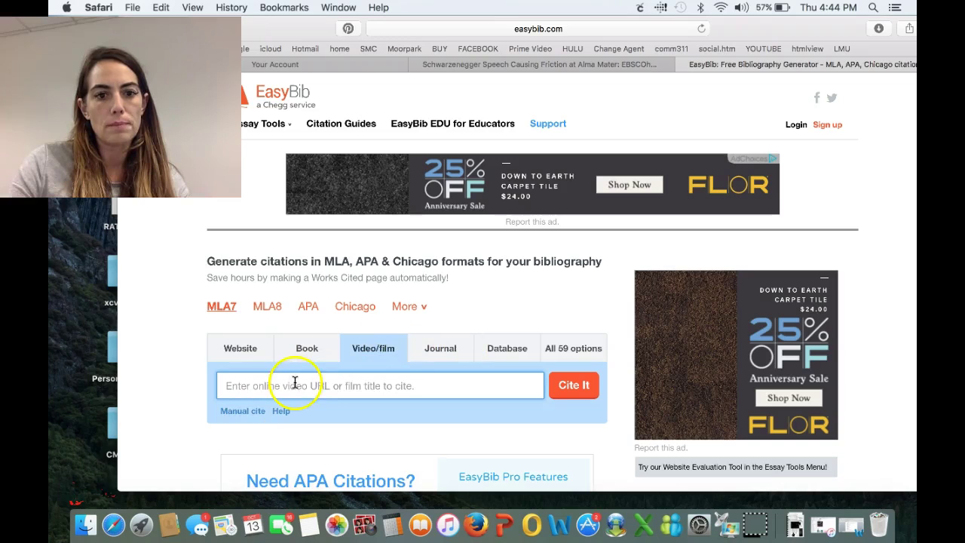
left_click(315, 352)
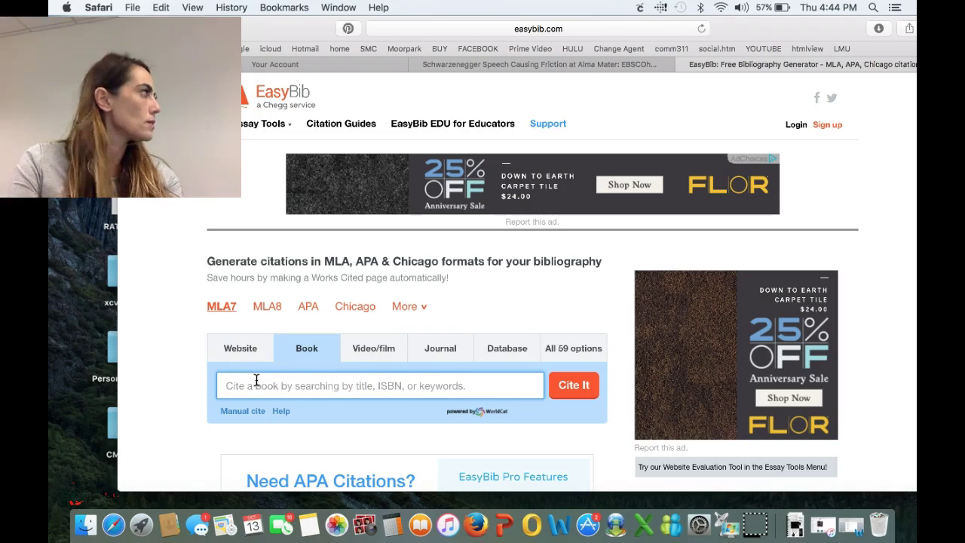
type("Communication in Contexts")
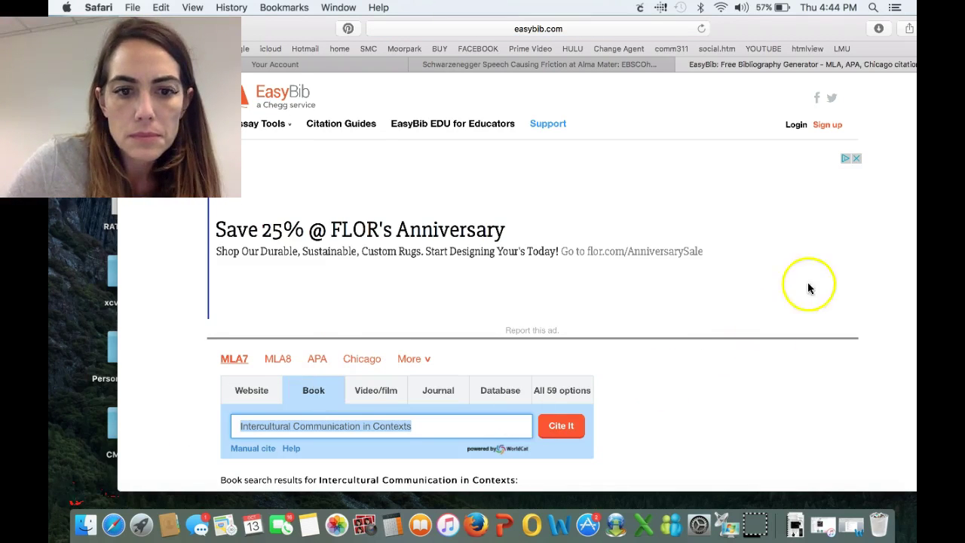
Cite the 2007 Intercultural Communication in Contexts result, create the citation, and return to EBSCOhost
left_click_drag(829, 32, 744, 34)
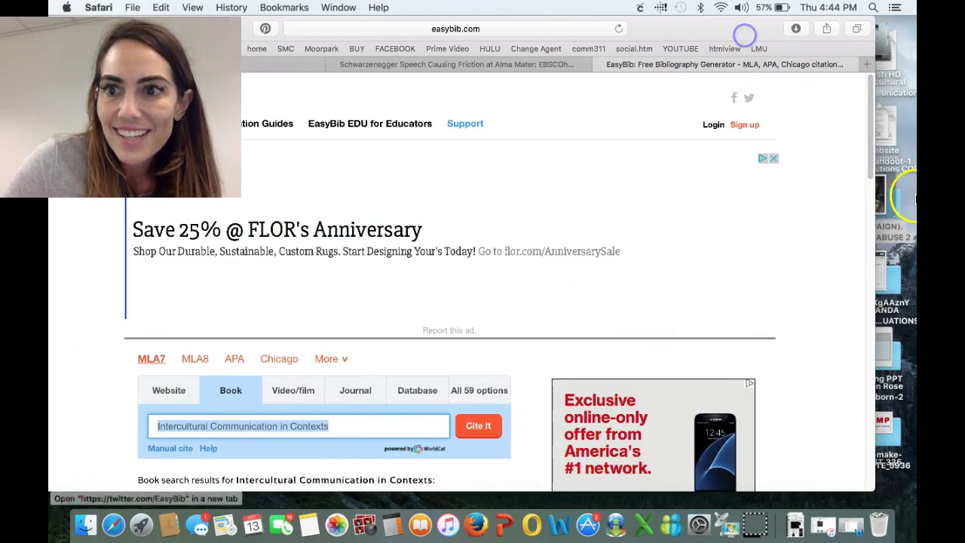
left_click_drag(868, 173, 865, 221)
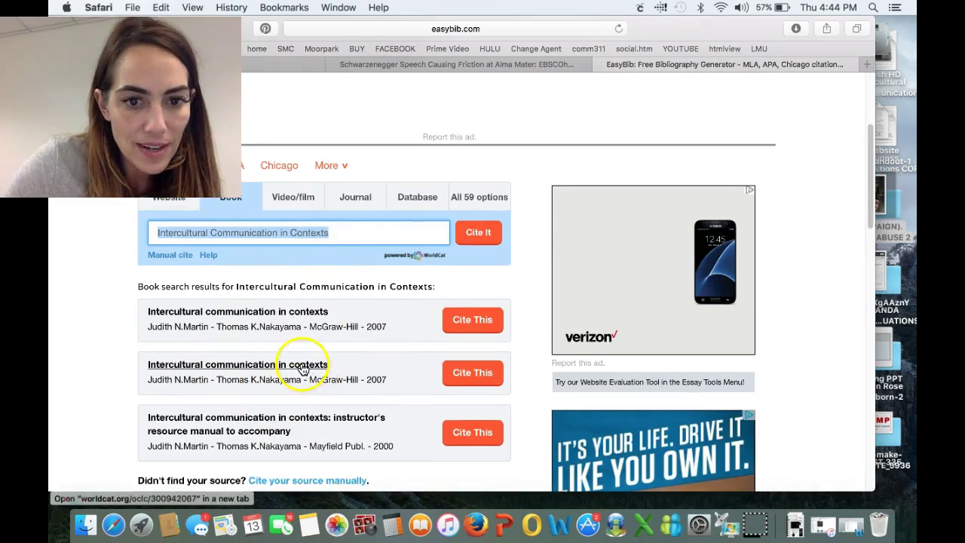
left_click(461, 323)
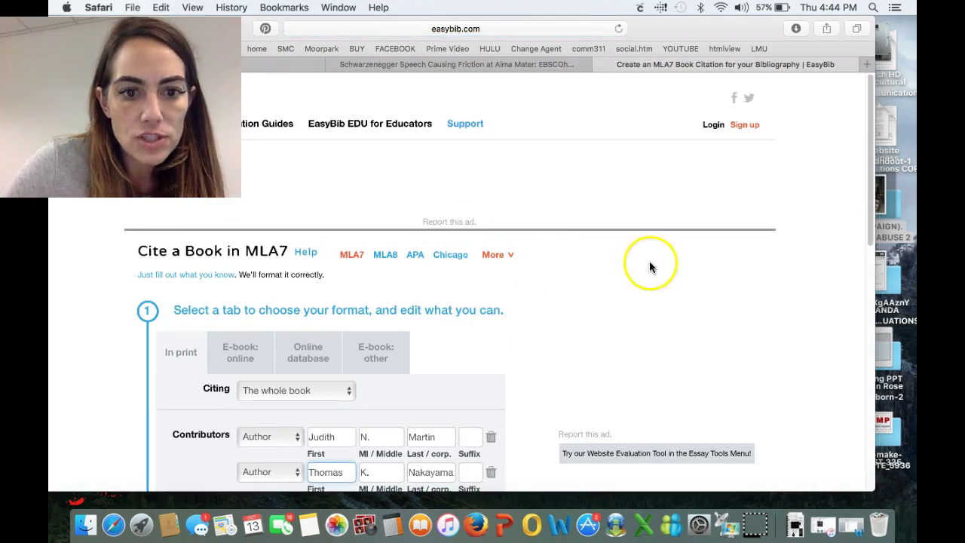
left_click_drag(867, 157, 865, 289)
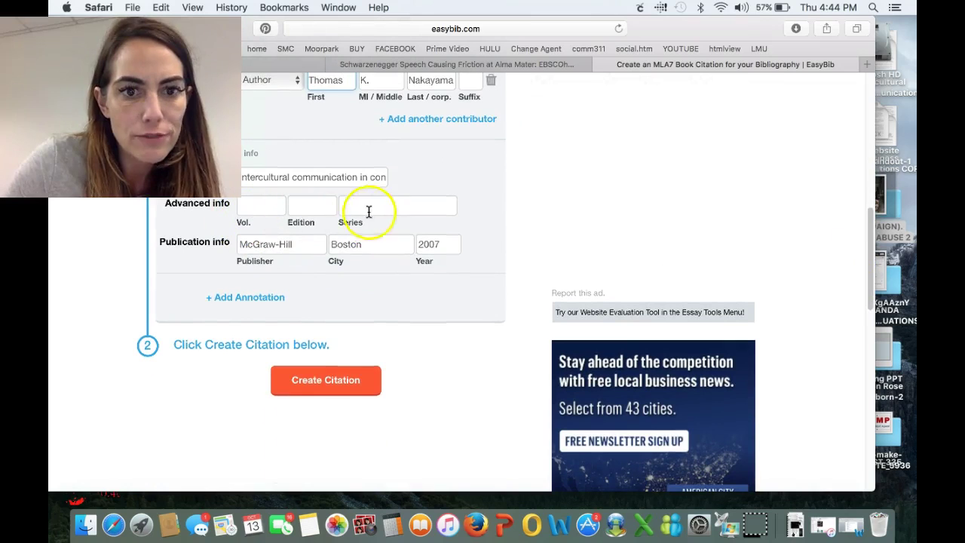
left_click(347, 388)
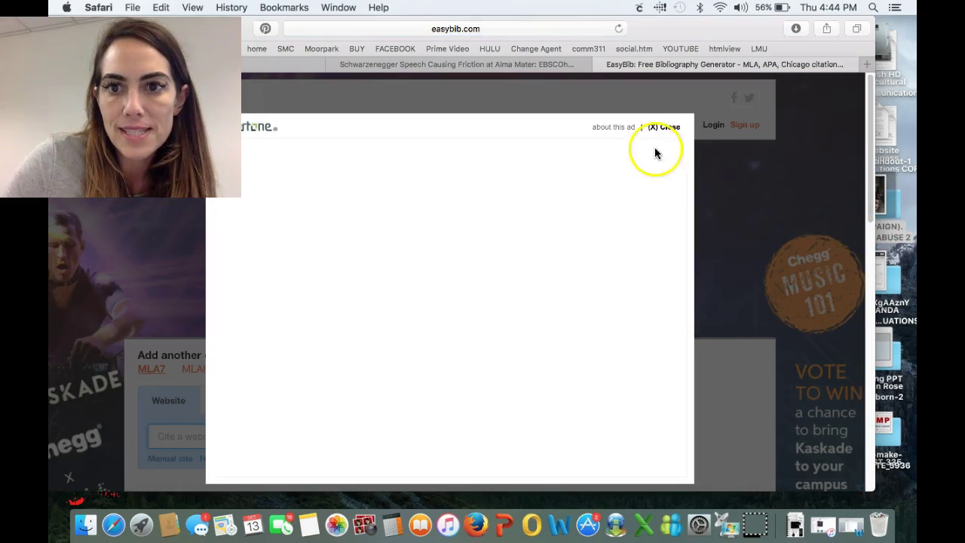
left_click(663, 124)
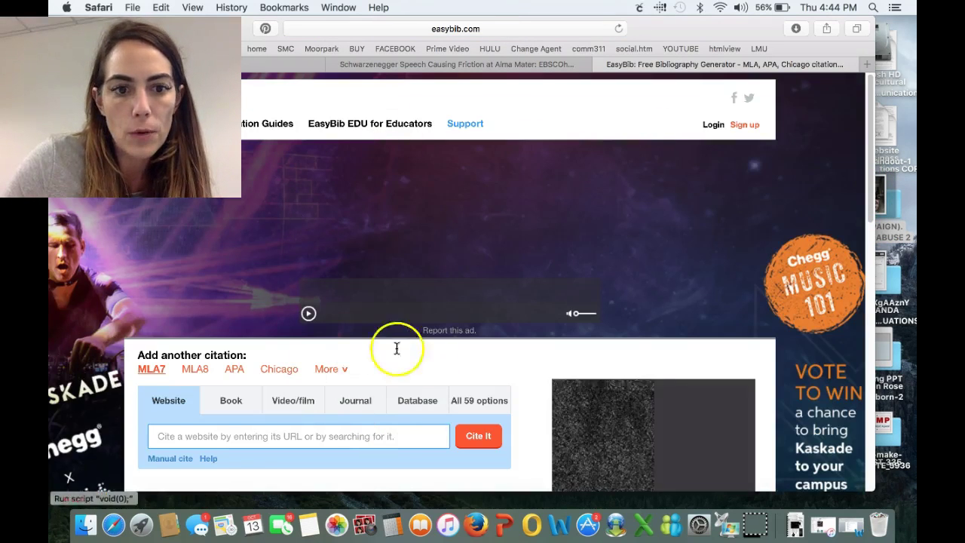
left_click(530, 66)
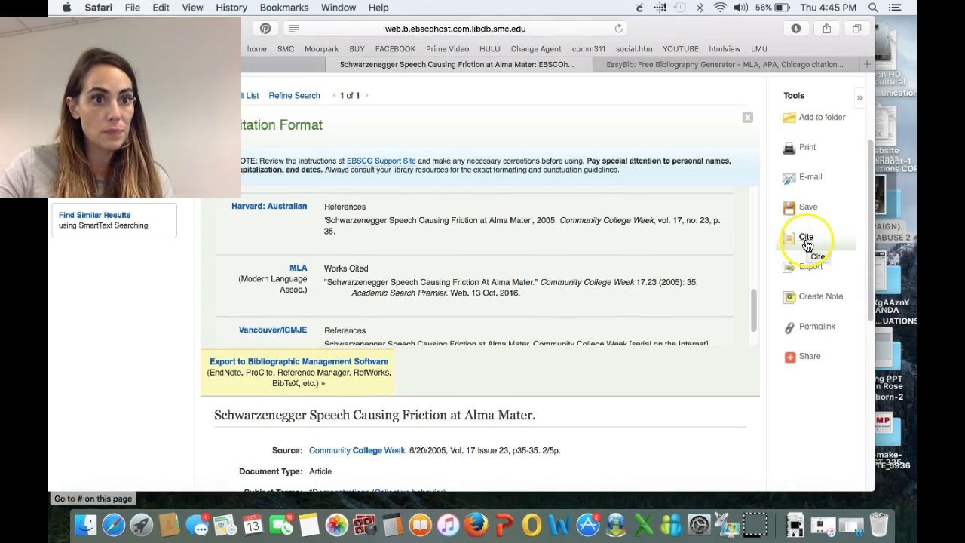
Go back to the santa monica college AND history results limited to magazines
left_click_drag(120, 98, 844, 100)
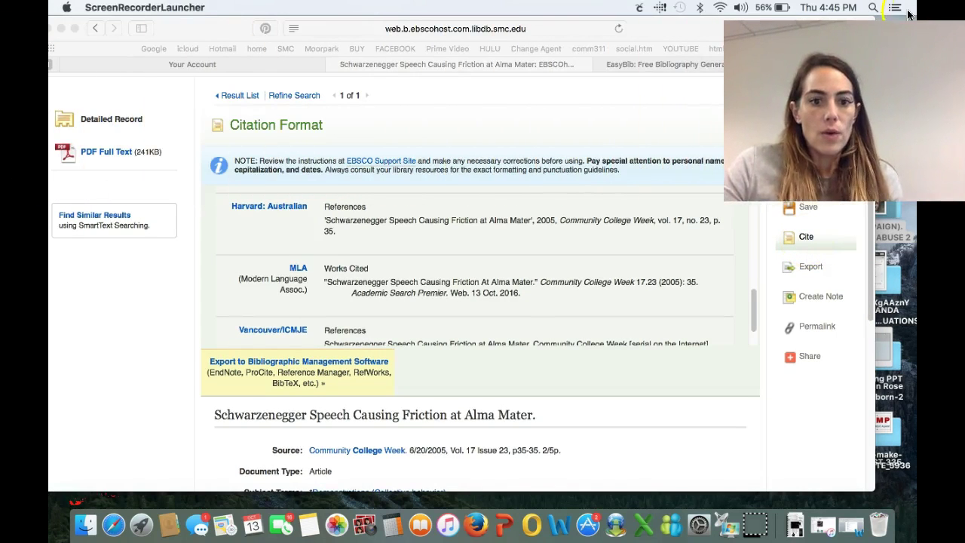
left_click(102, 30)
left_click(103, 30)
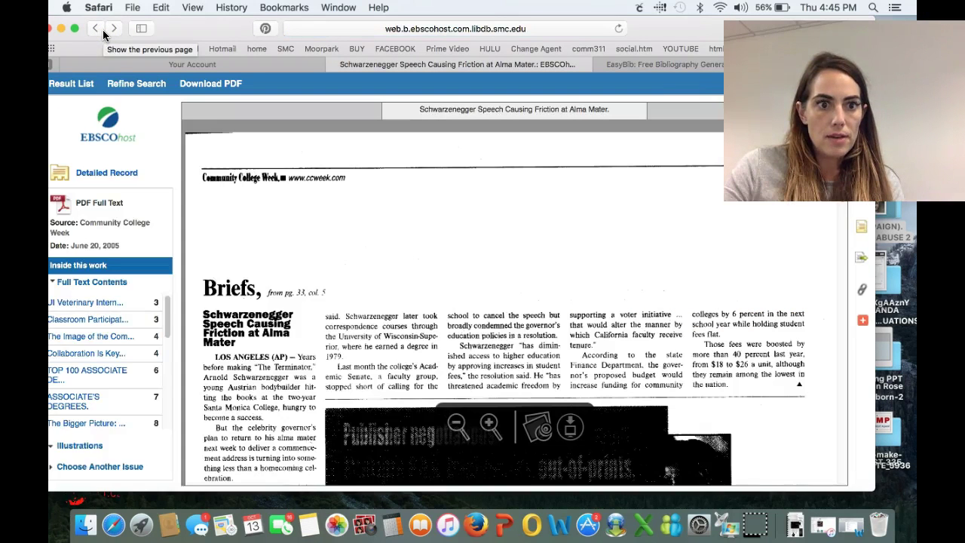
left_click(162, 149)
left_click(97, 30)
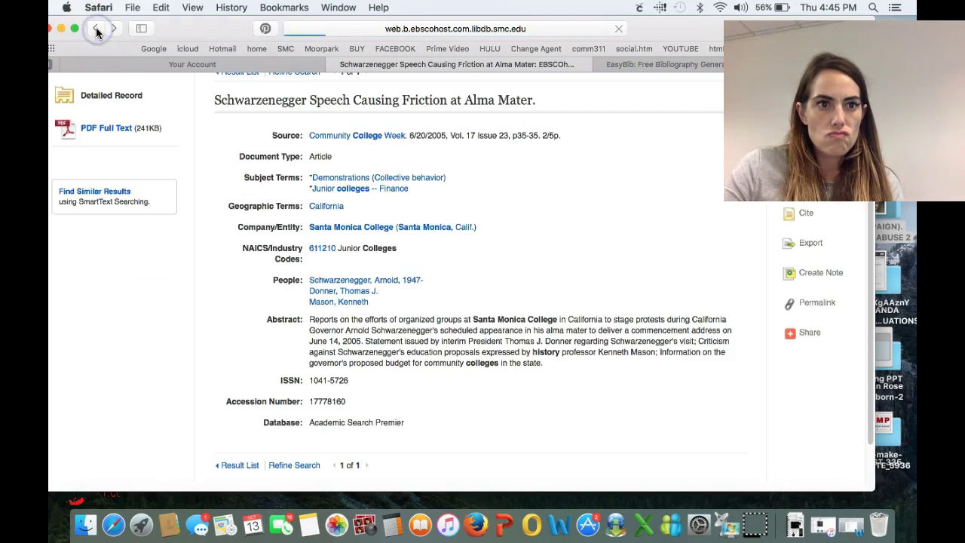
left_click(399, 163)
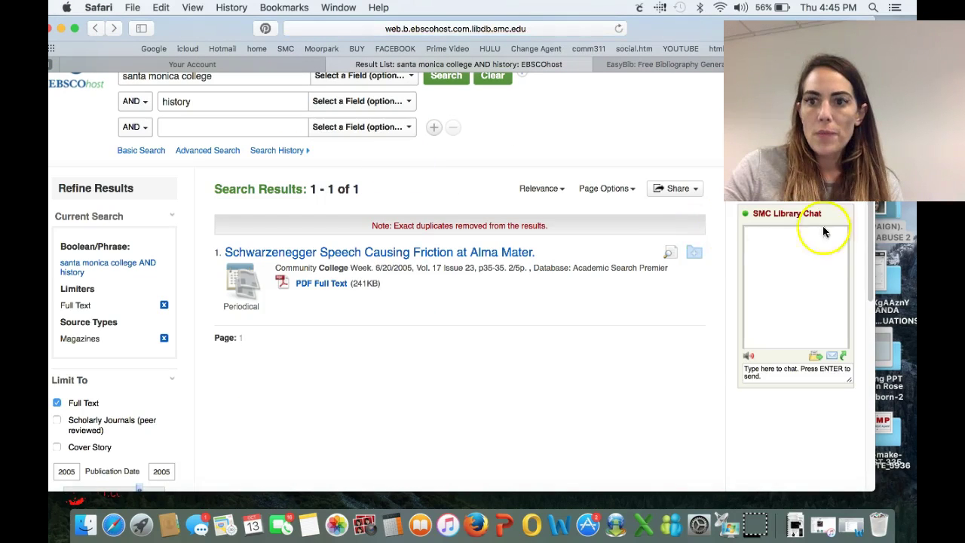
Swap the Magazines limit for Journals and review the Missing in Action: Vietnam and Sadism record
left_click_drag(871, 235, 869, 334)
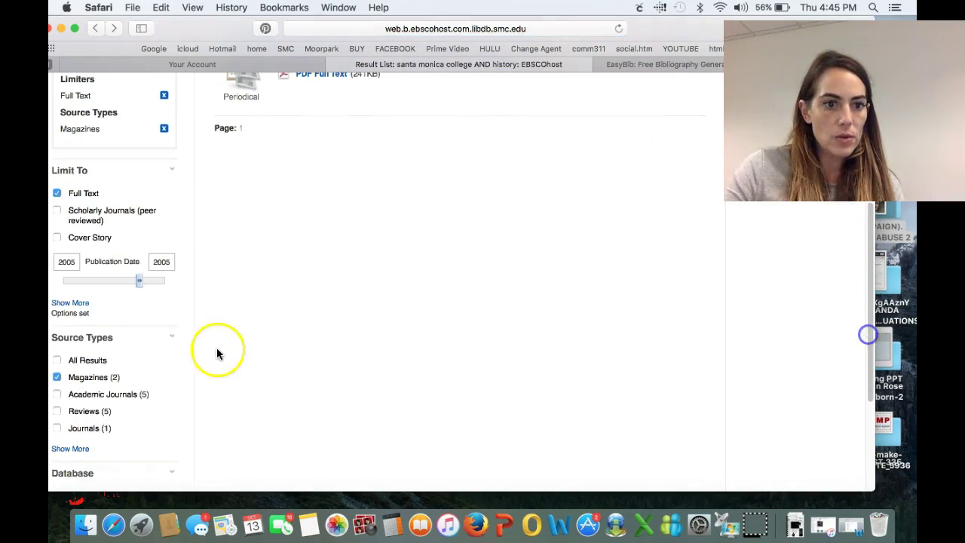
left_click(59, 380)
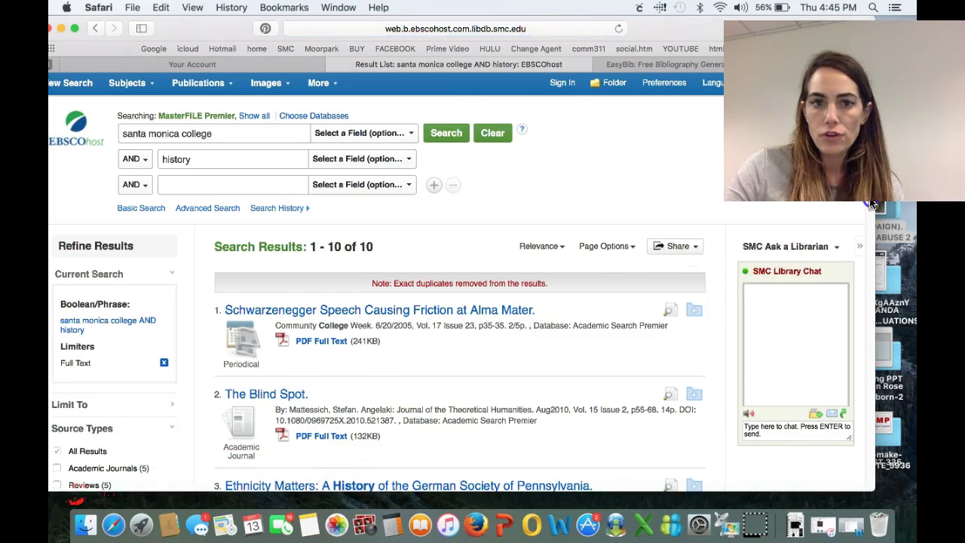
left_click_drag(871, 204, 862, 289)
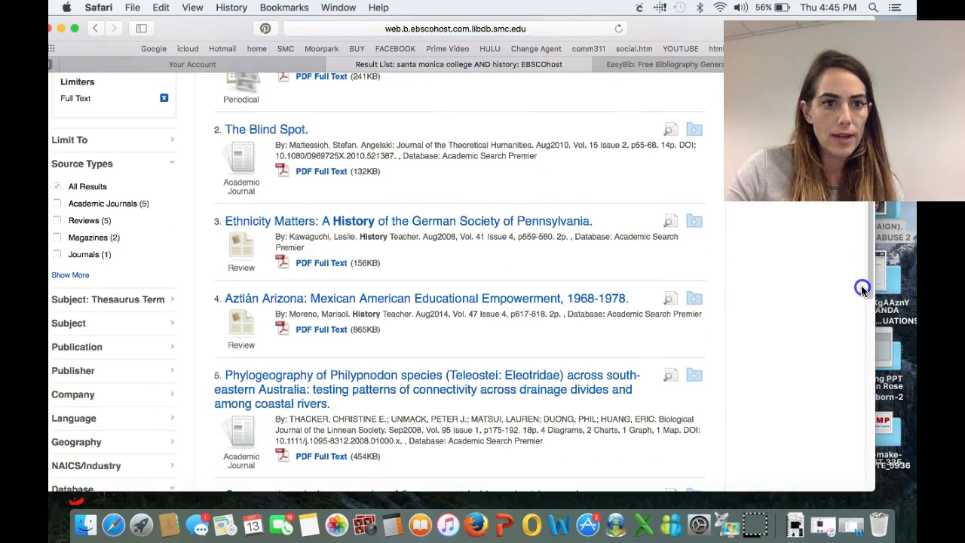
left_click(57, 255)
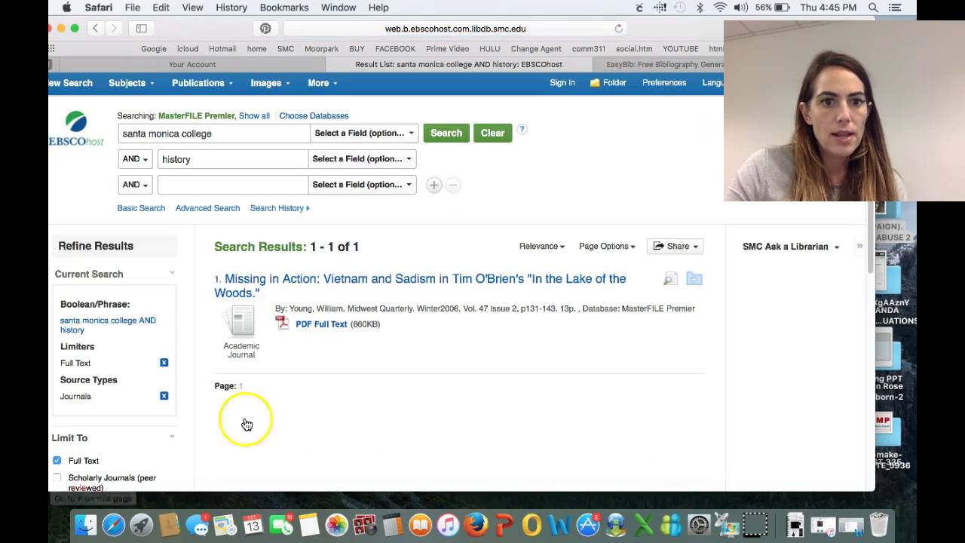
left_click(333, 292)
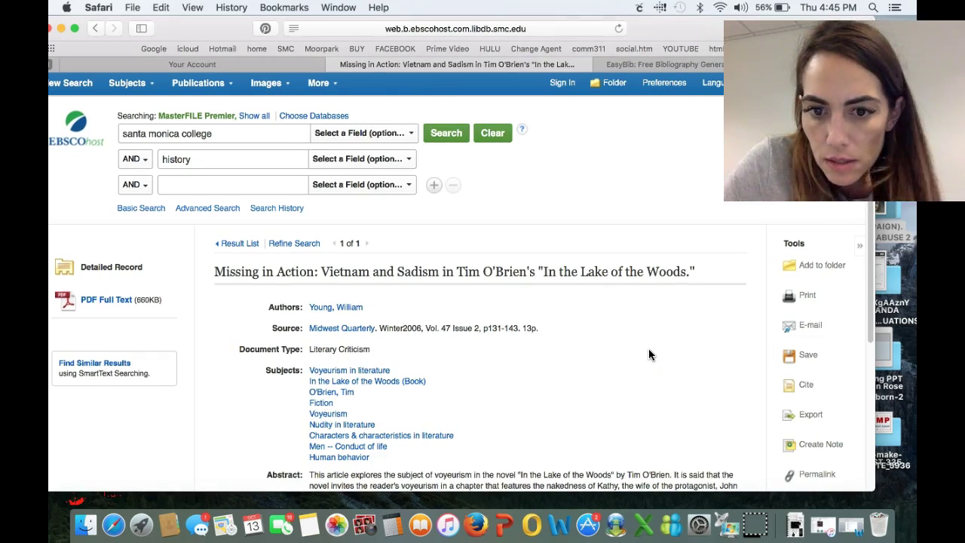
left_click_drag(874, 233, 870, 314)
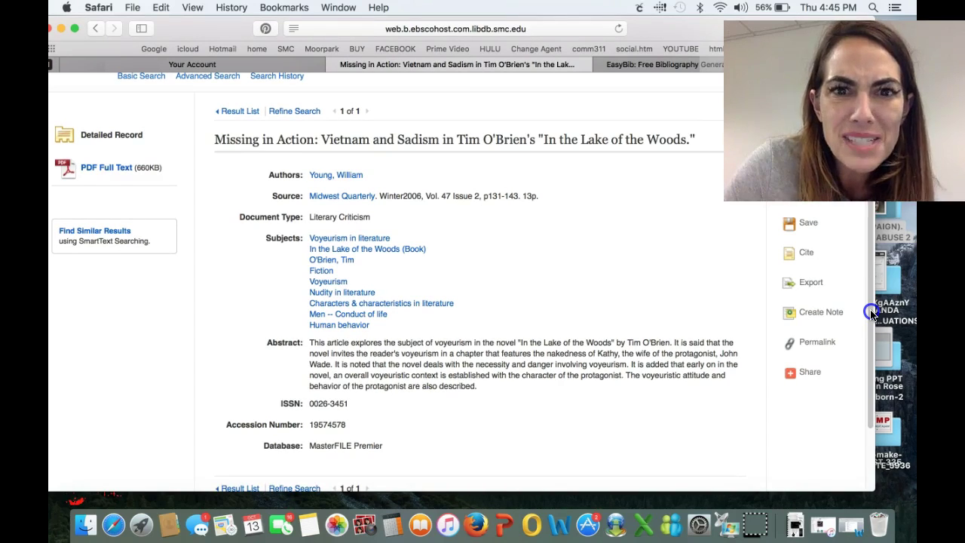
left_click_drag(871, 313, 871, 241)
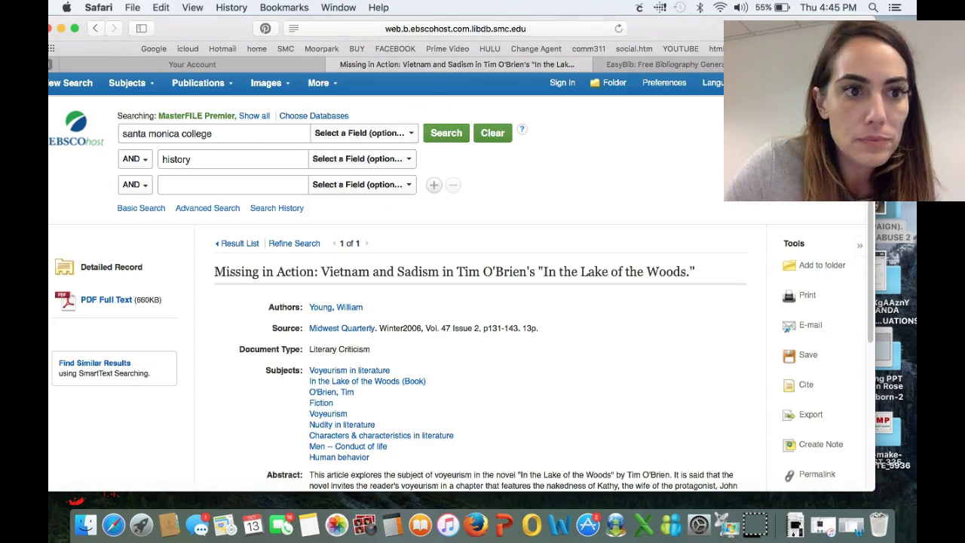
left_click(97, 30)
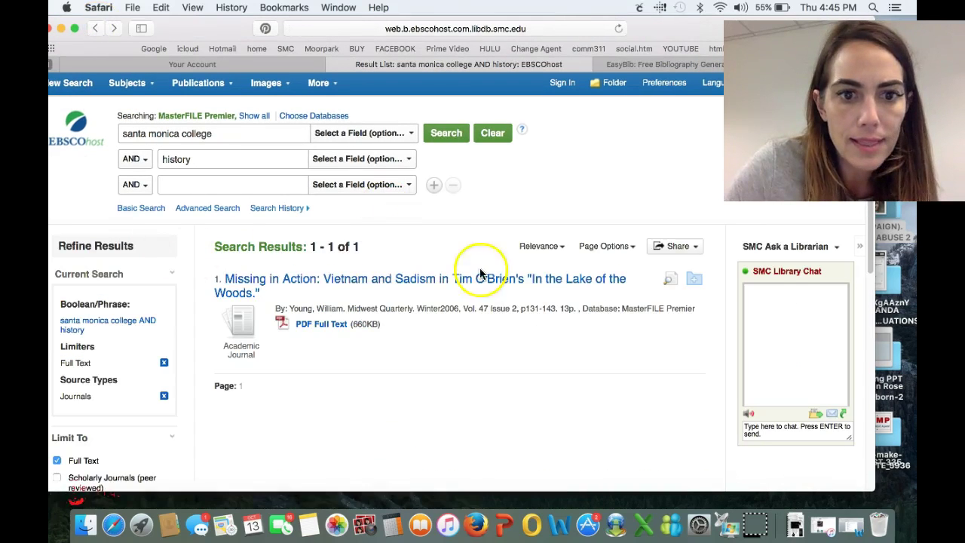
Replace the Journals source-type limit with Academic Journals
left_click_drag(868, 221, 864, 336)
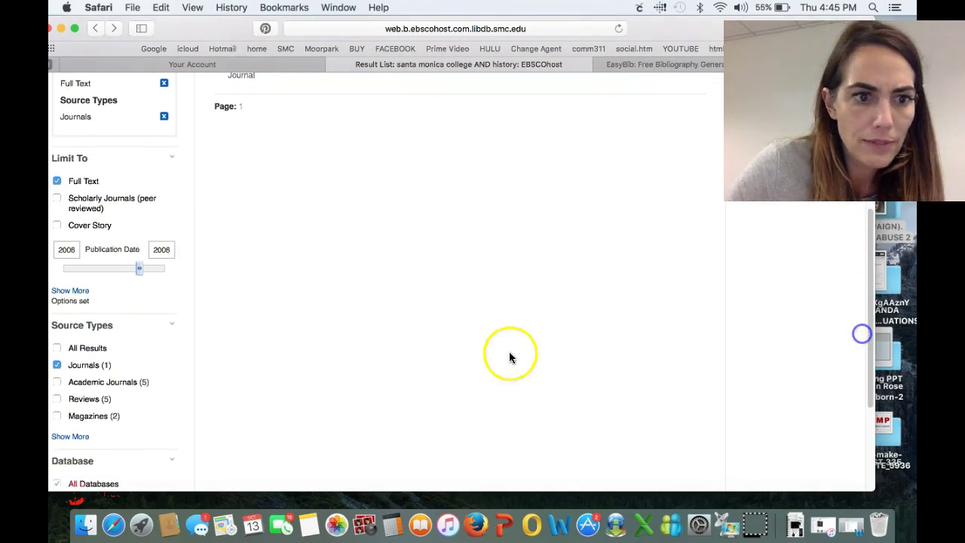
left_click(57, 365)
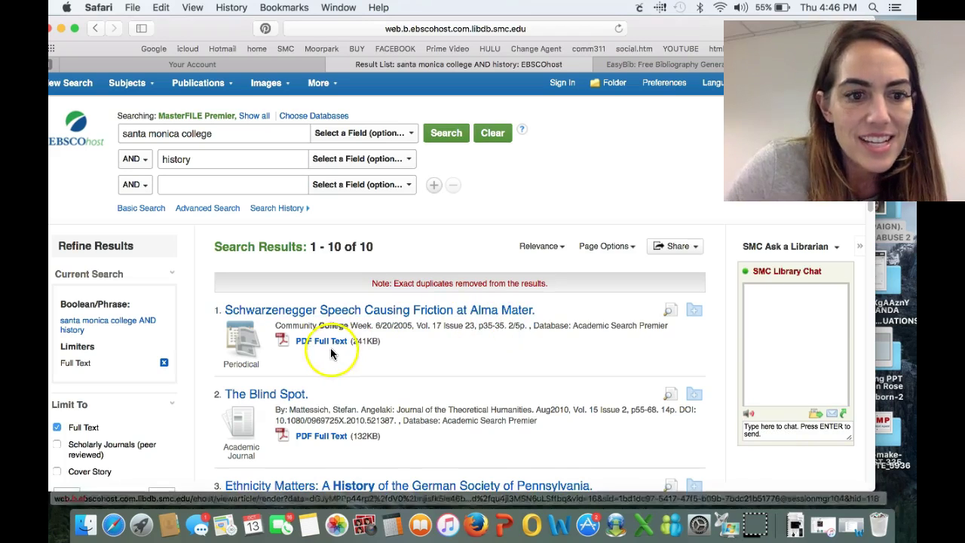
left_click_drag(870, 205, 852, 259)
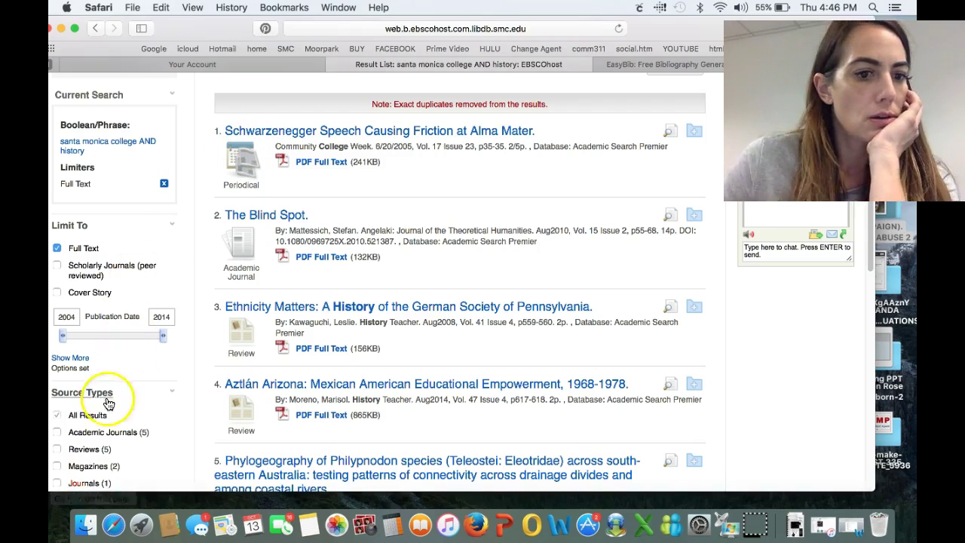
left_click(58, 433)
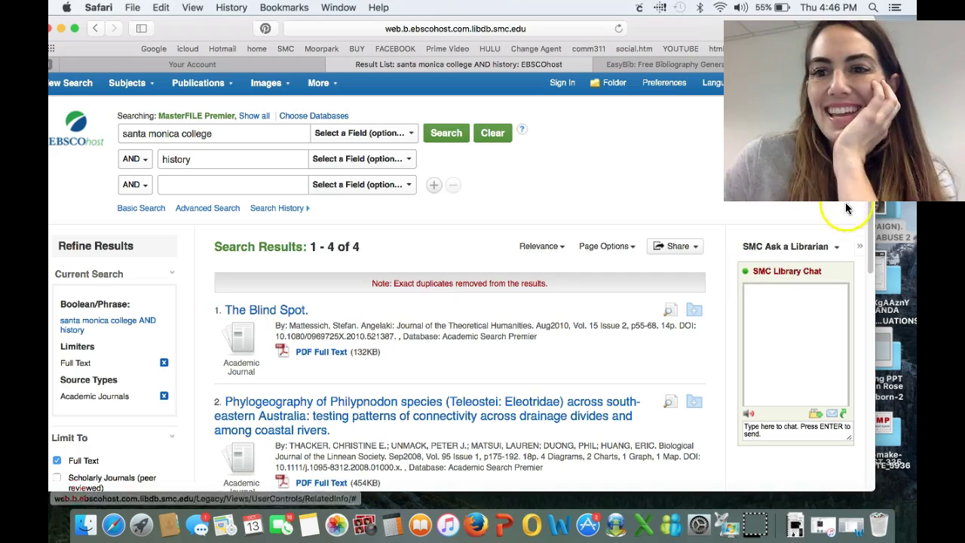
Select the history term in the second search box to remove it
scroll(859, 249, "down", 5)
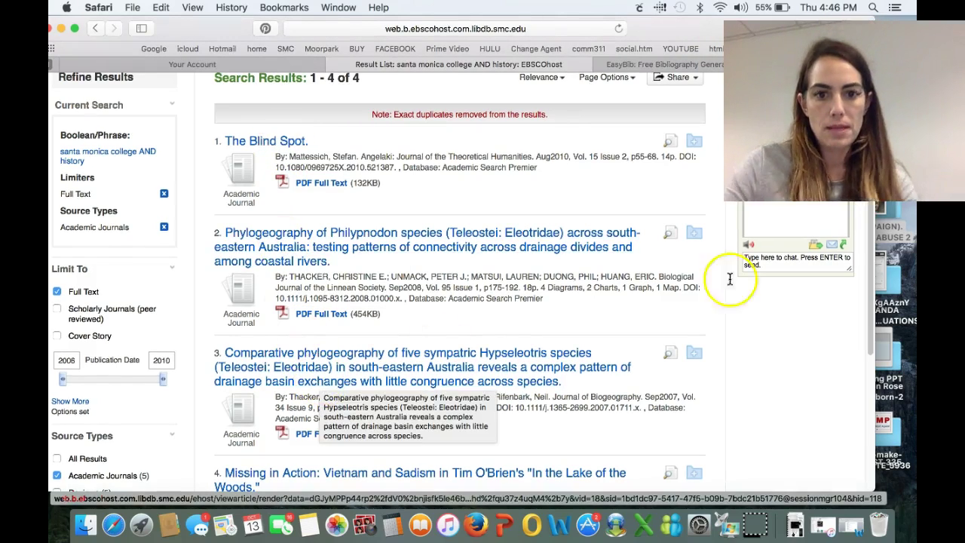
scroll(870, 205, "up", 5)
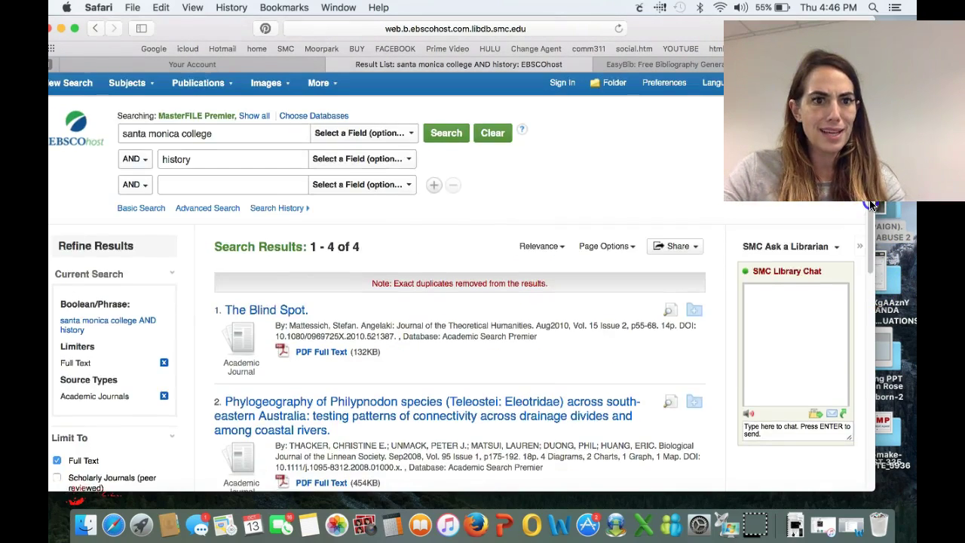
scroll(871, 205, "down", 8)
scroll(854, 355, "down", 2)
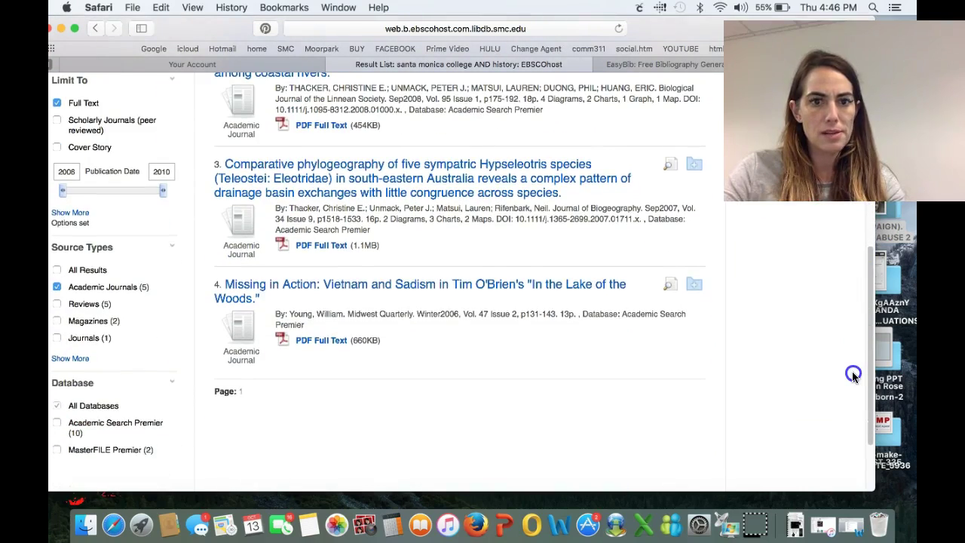
scroll(852, 373, "up", 9)
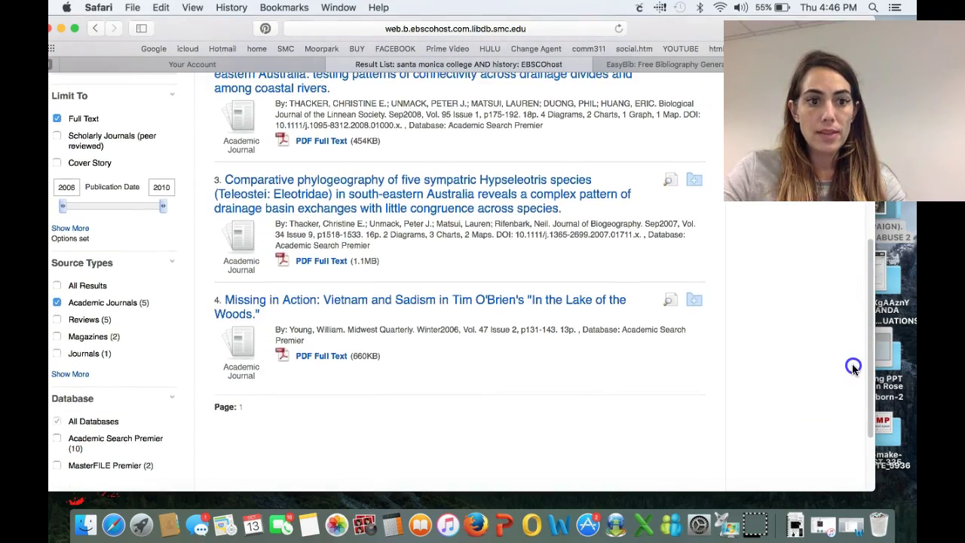
left_click(217, 128)
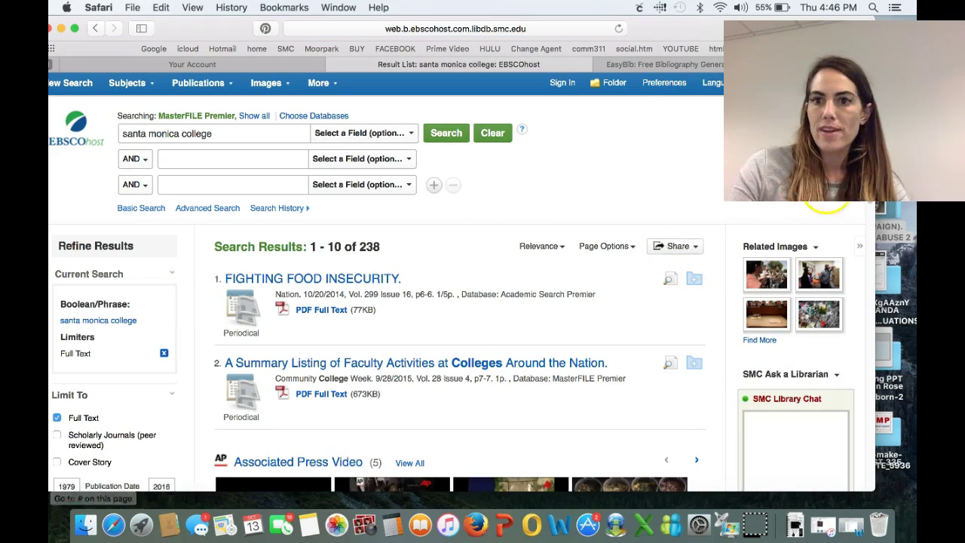
Open and review the Transfer Readiness: A Case Study of Former Santa Monica College Students record
scroll(867, 256, "down", 5)
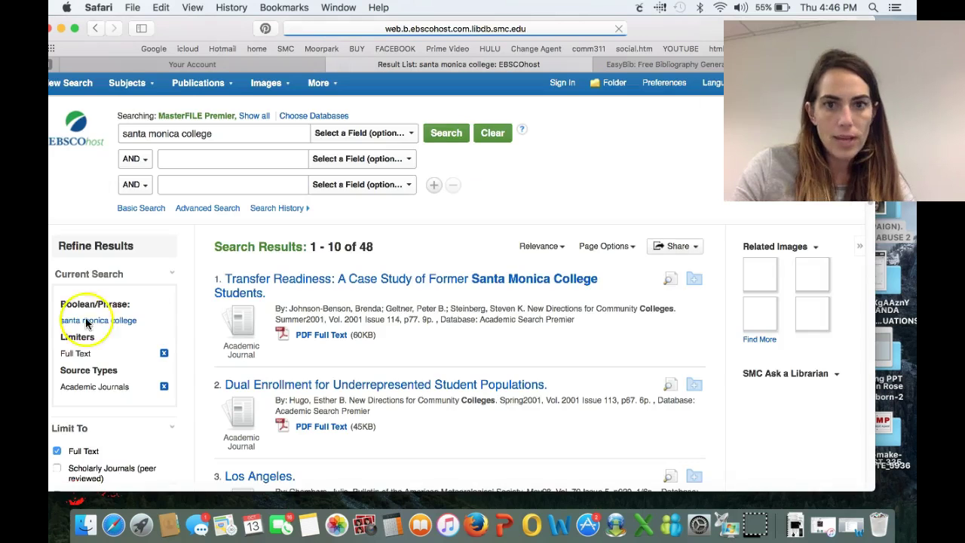
left_click(420, 291)
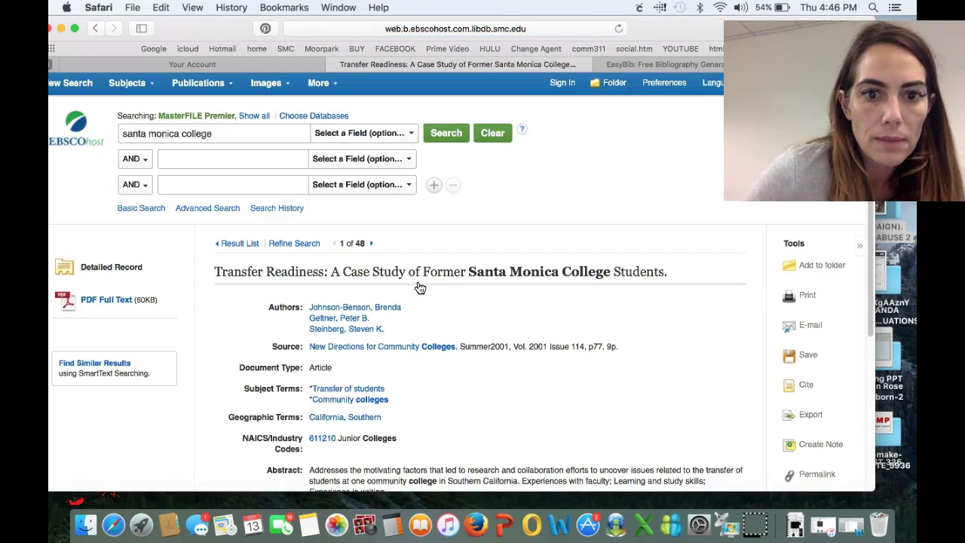
left_click(424, 347)
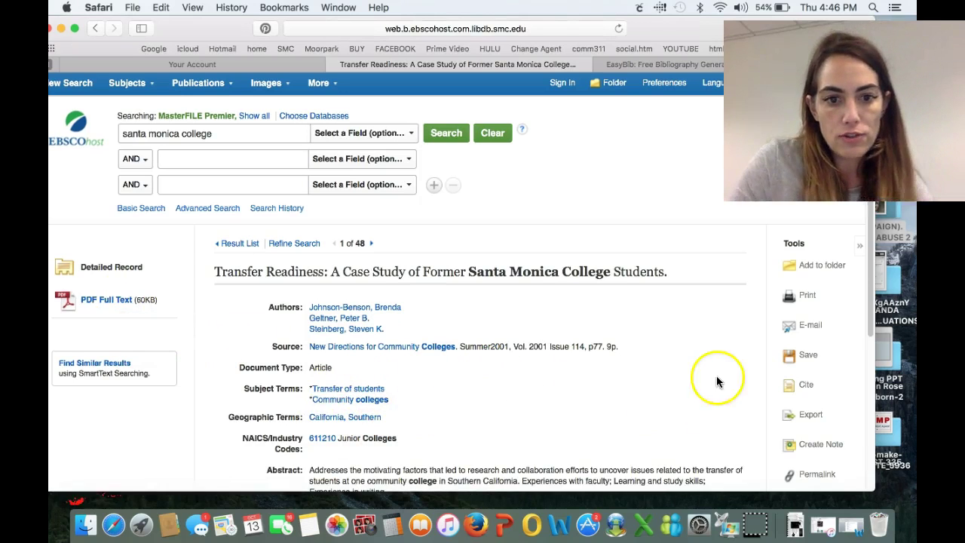
left_click_drag(869, 231, 855, 214)
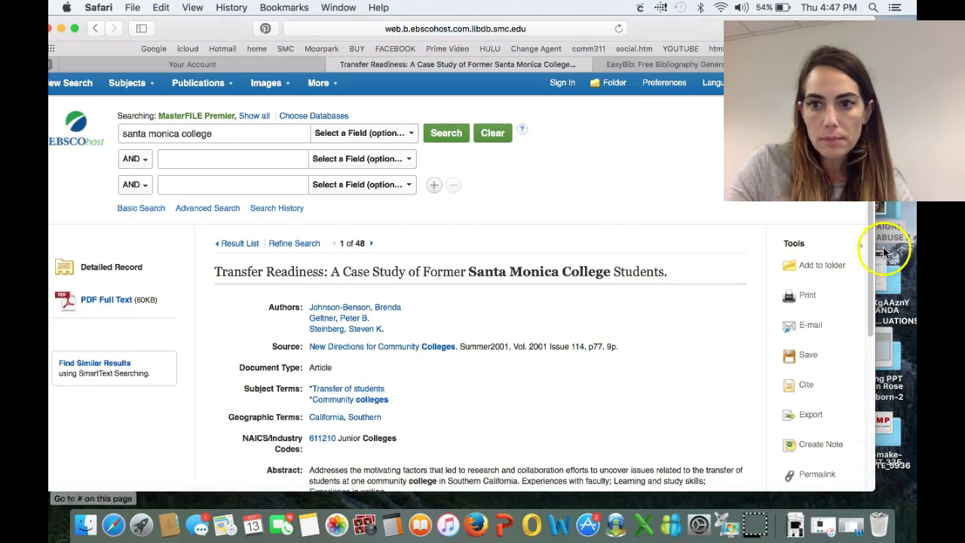
left_click_drag(873, 253, 857, 376)
scroll(859, 363, "up", 1)
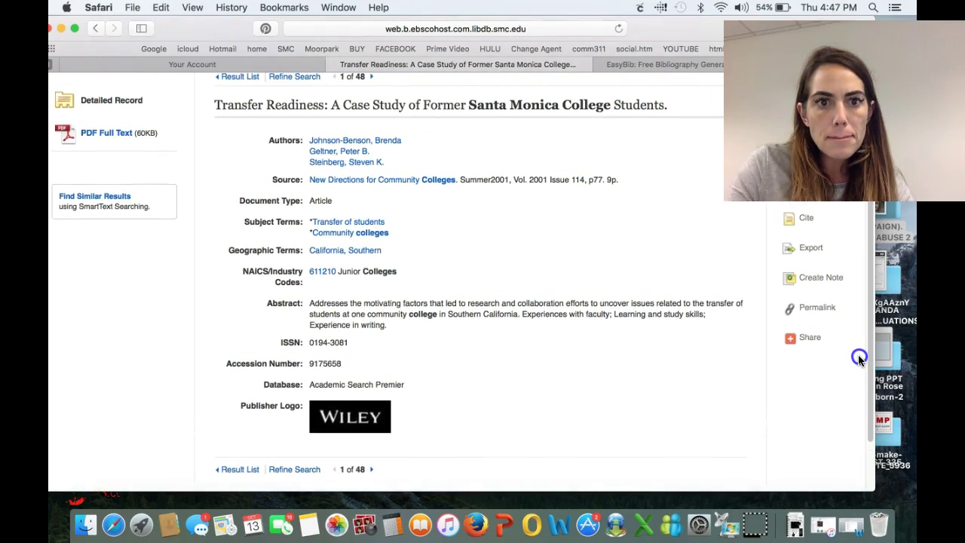
scroll(859, 360, "up", 3)
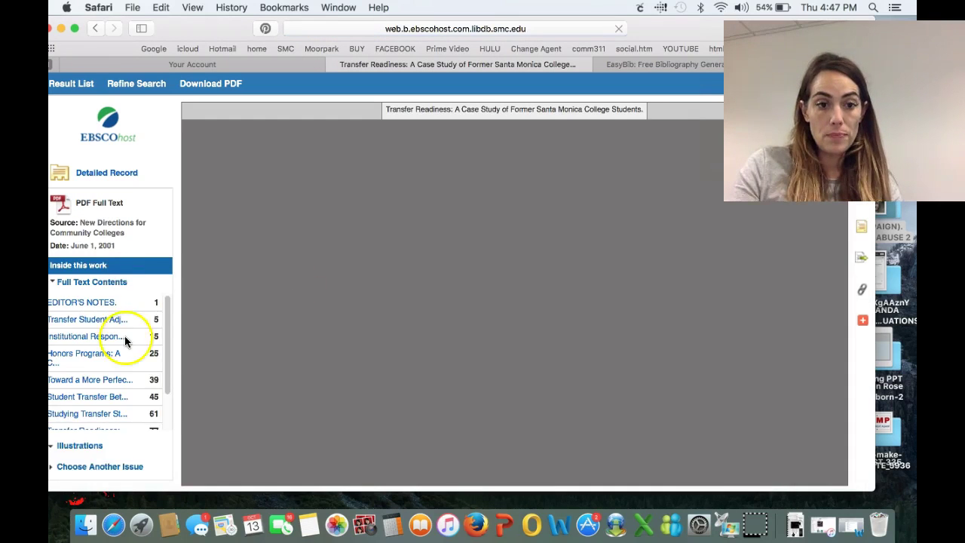
View the Transfer Readiness PDF full text, then return to the result list
left_click(565, 417)
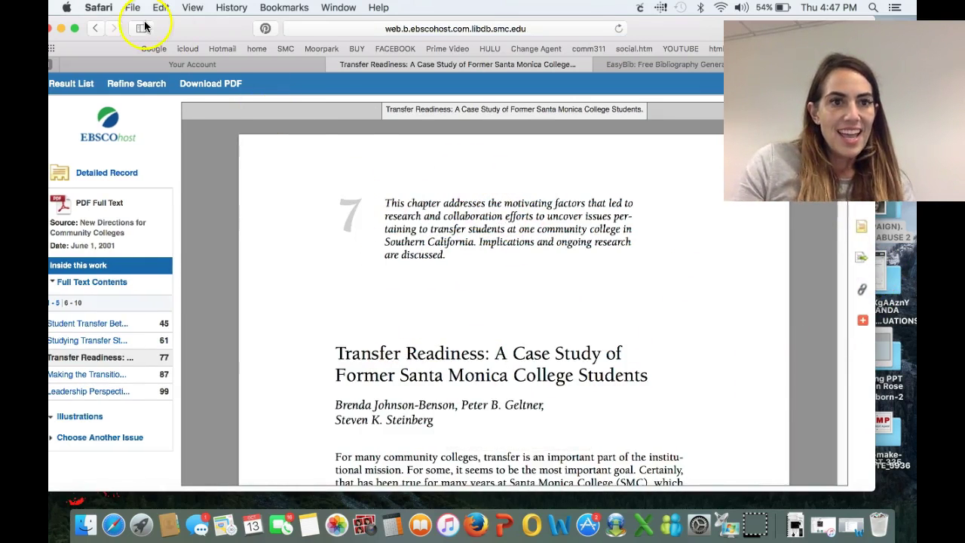
left_click(97, 28)
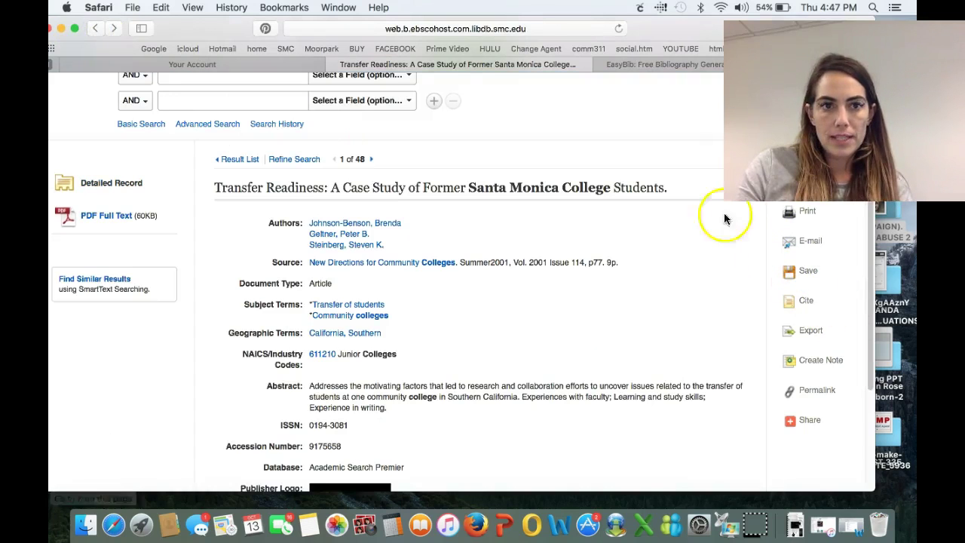
left_click(94, 27)
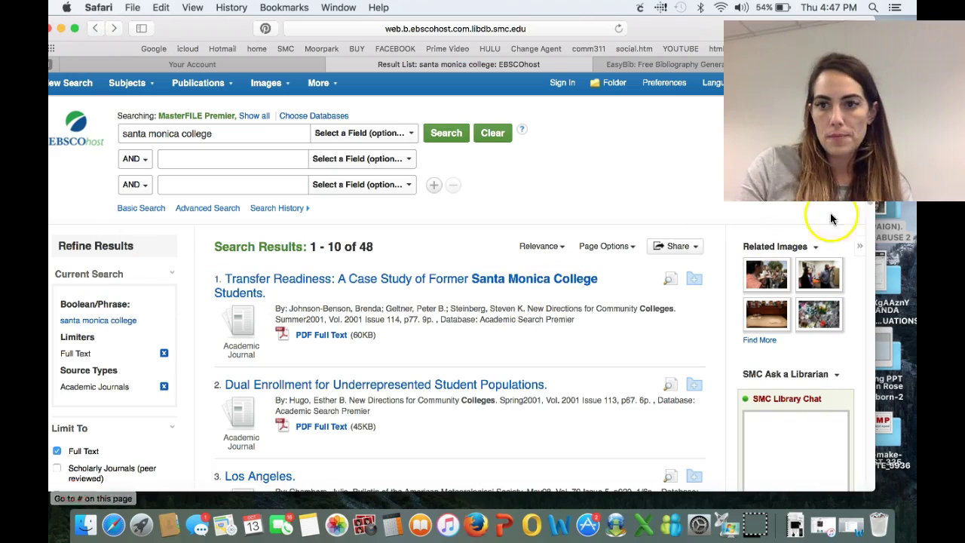
Clear the Academic Journals limit to show all 238 full-text results
scroll(867, 241, "down", 5)
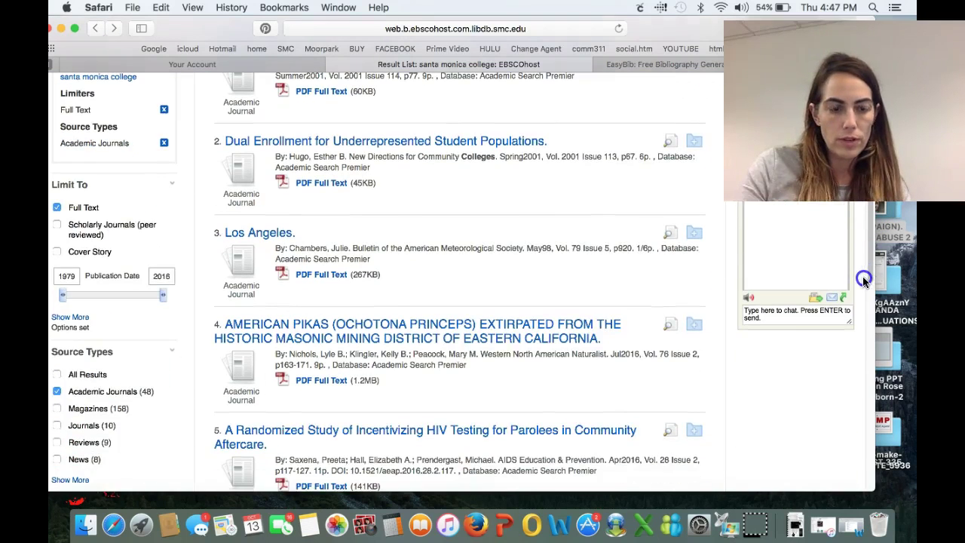
left_click(57, 392)
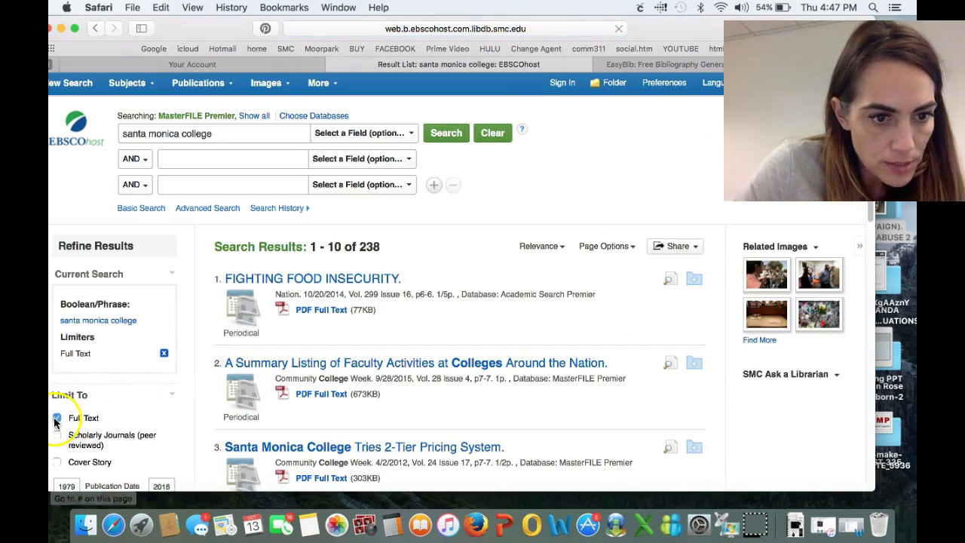
scroll(859, 253, "down", 4)
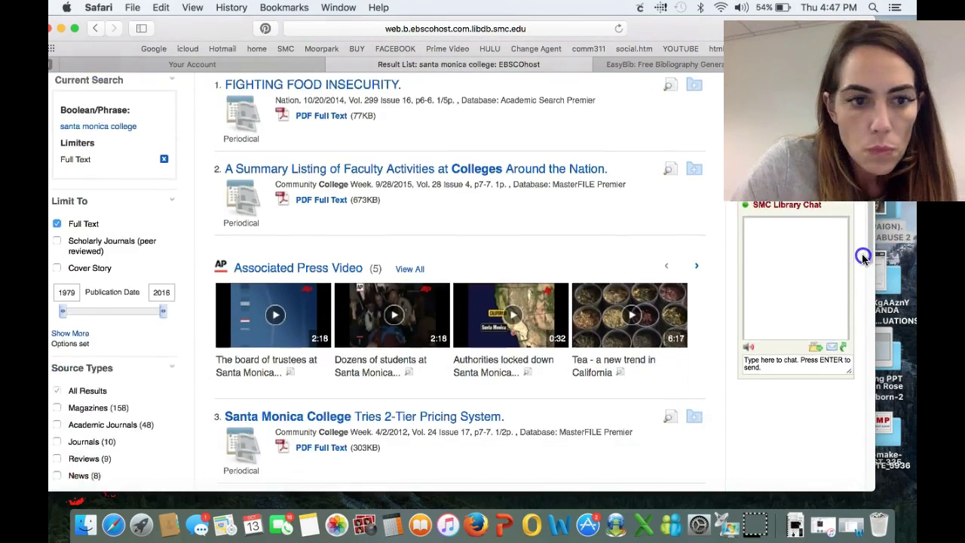
scroll(859, 260, "down", 1)
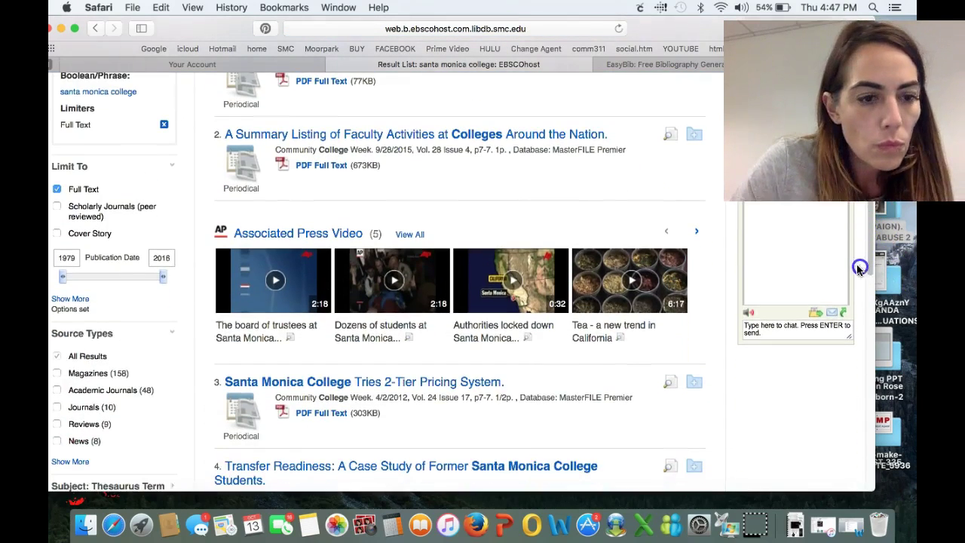
Include All Results source types and move to page 2, results 11–20
left_click(57, 357)
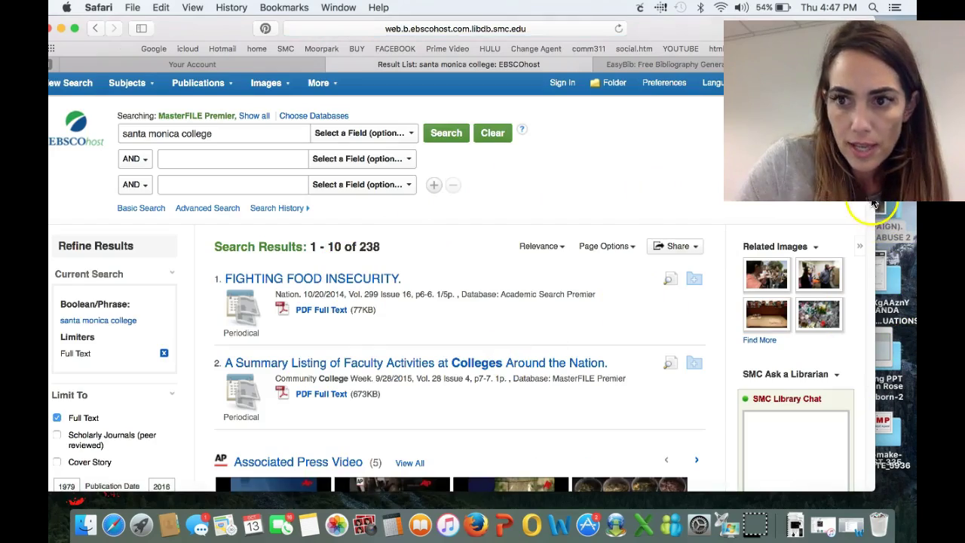
scroll(867, 226, "down", 5)
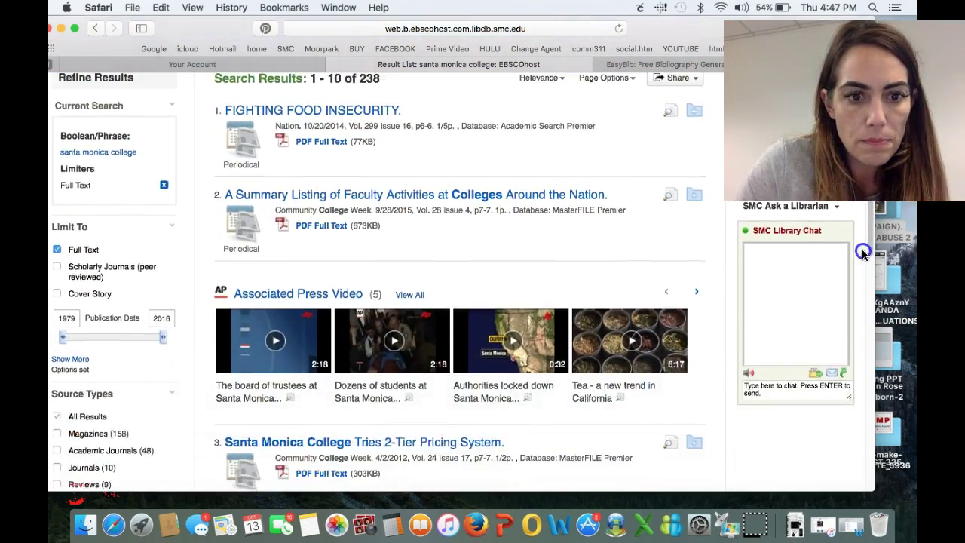
scroll(863, 254, "down", 15)
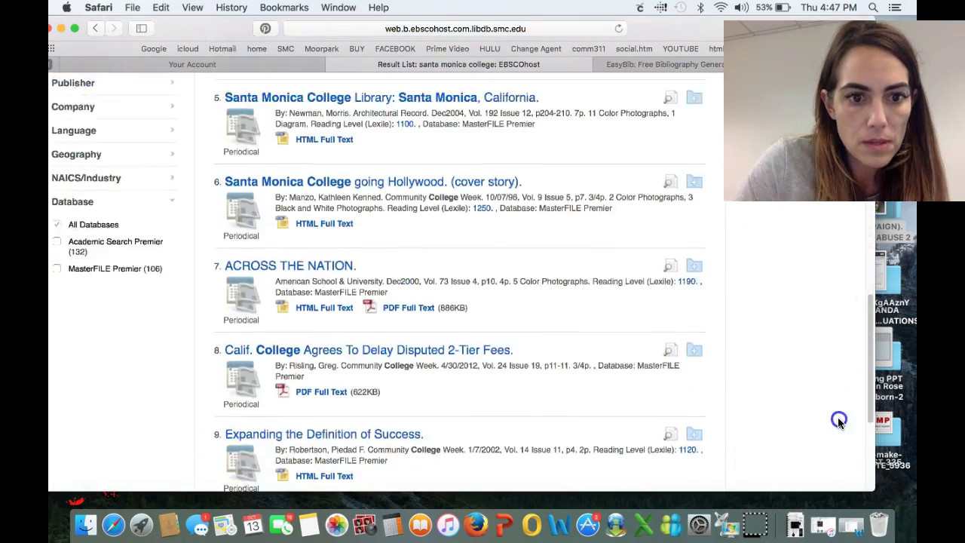
scroll(837, 417, "down", 6)
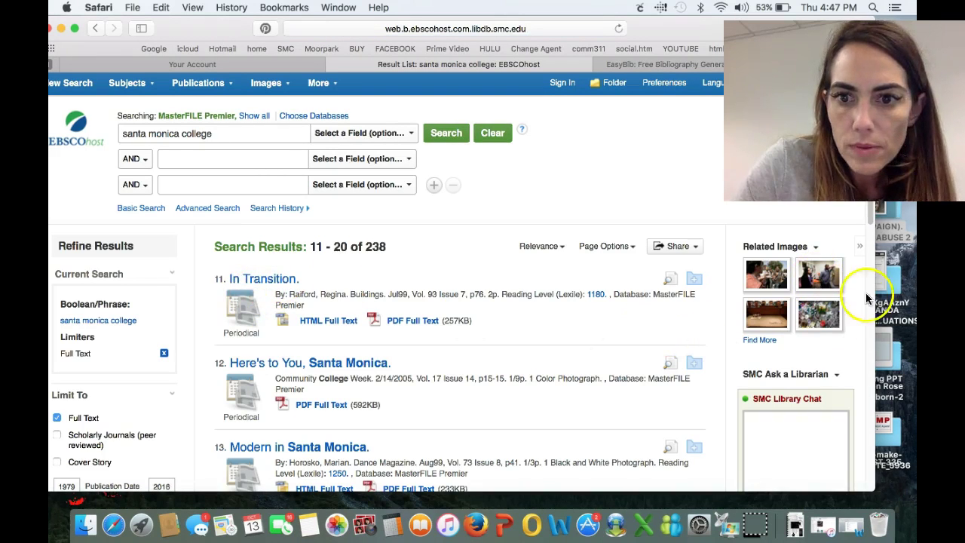
scroll(865, 294, "down", 10)
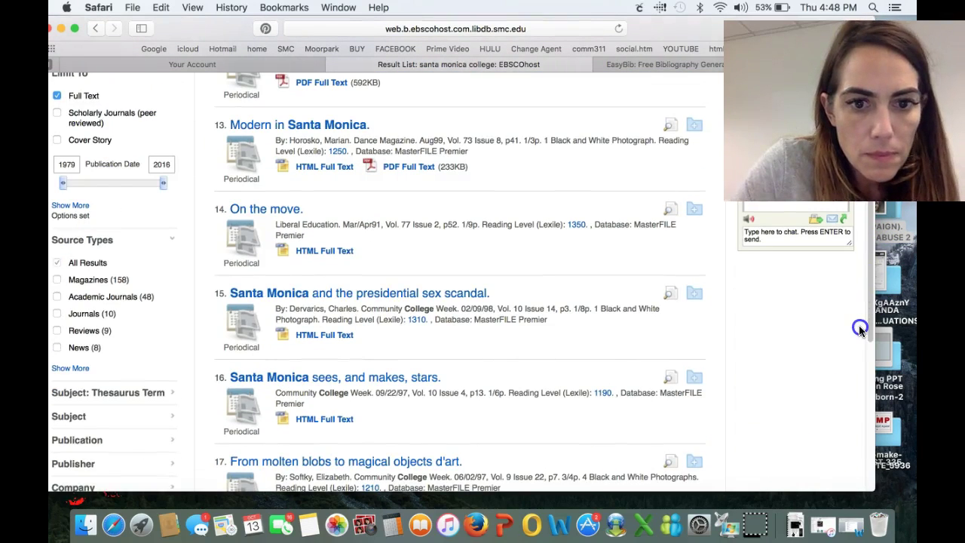
scroll(860, 329, "down", 3)
scroll(860, 366, "down", 10)
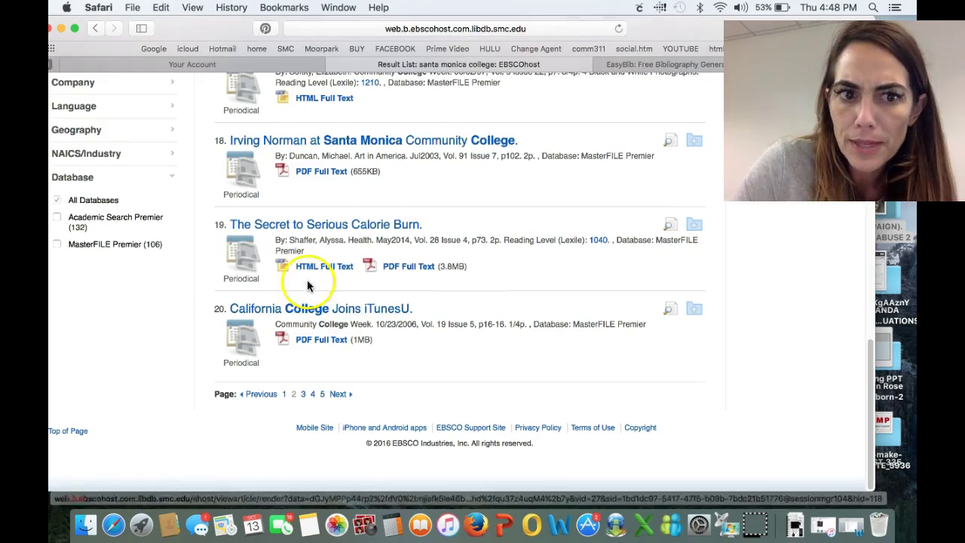
left_click(261, 232)
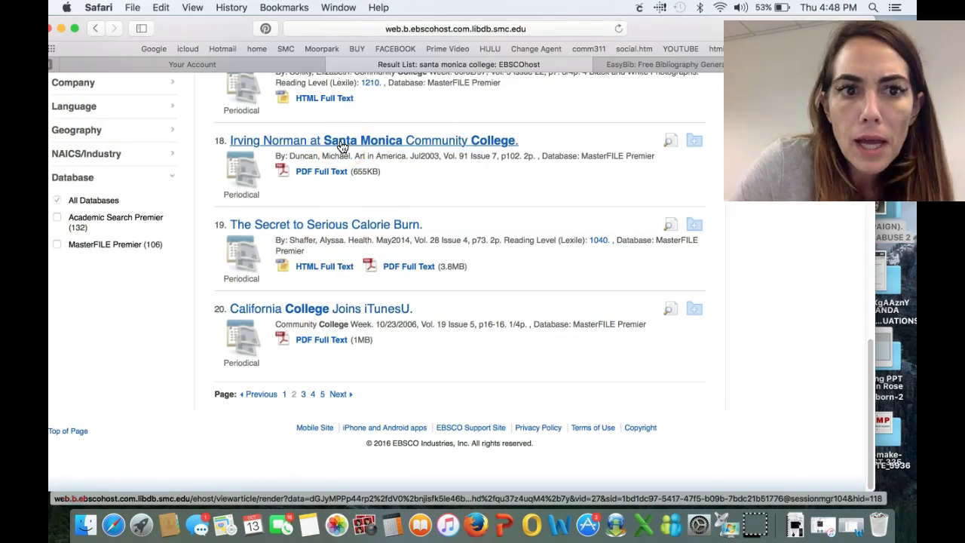
View the Irving Norman at Santa Monica Community College record, then return to the results
left_click(341, 145)
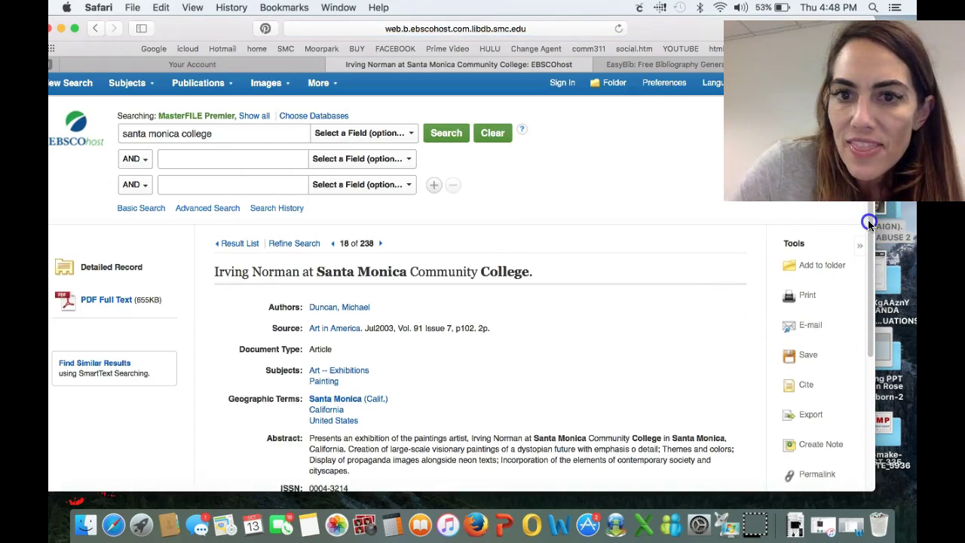
scroll(854, 326, "down", 4)
scroll(853, 340, "down", 2)
scroll(851, 354, "up", 5)
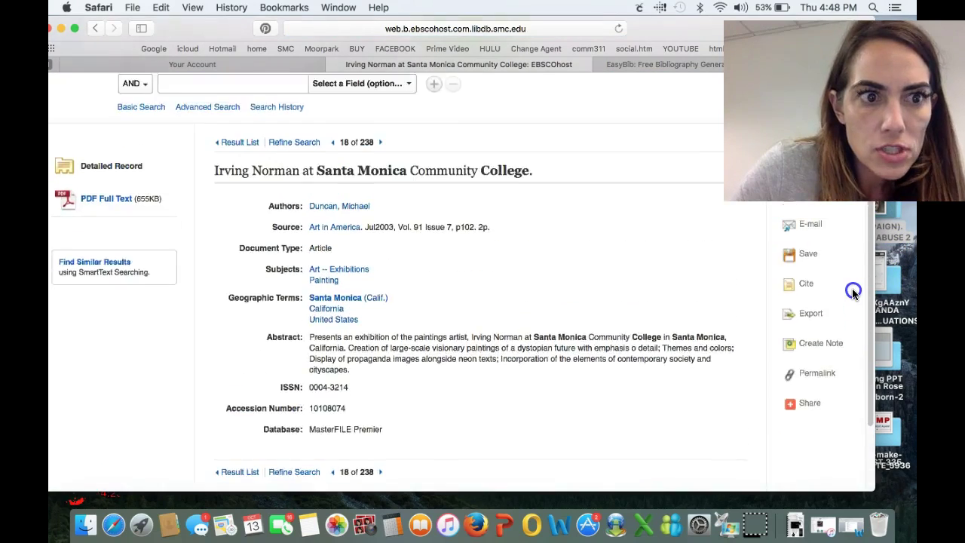
scroll(855, 241, "down", 2)
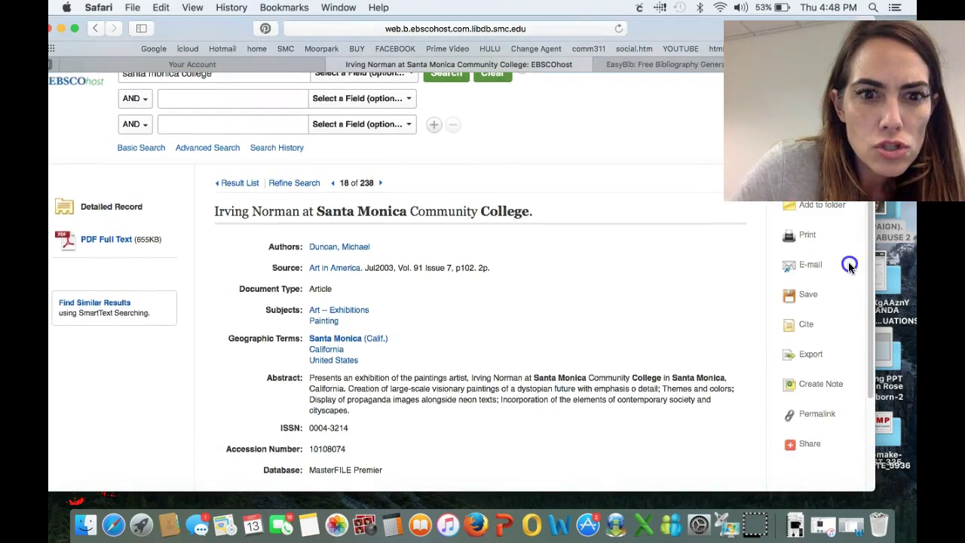
left_click(94, 30)
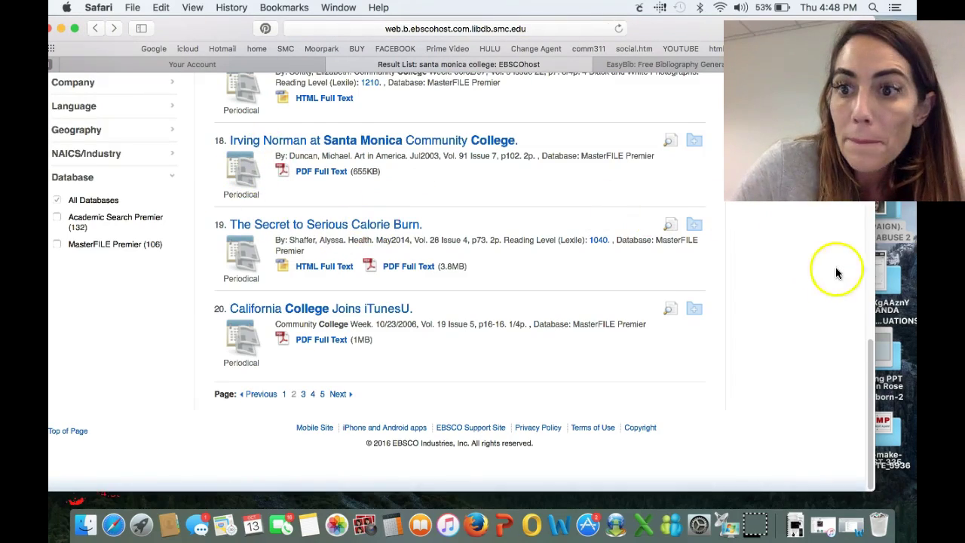
Limit to News, view the Radio conversation explores L.A.'s urgent issues record, then go back
left_click_drag(870, 360, 878, 254)
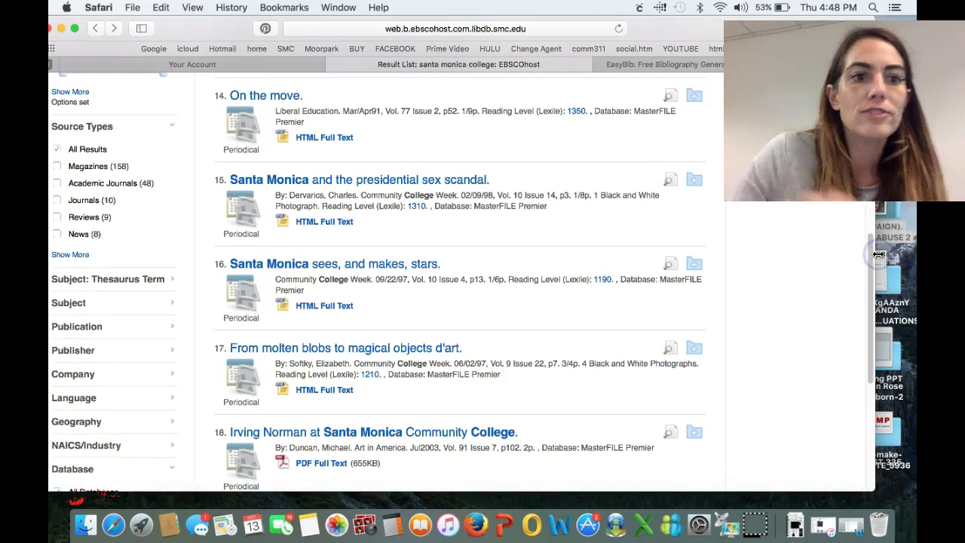
left_click(58, 235)
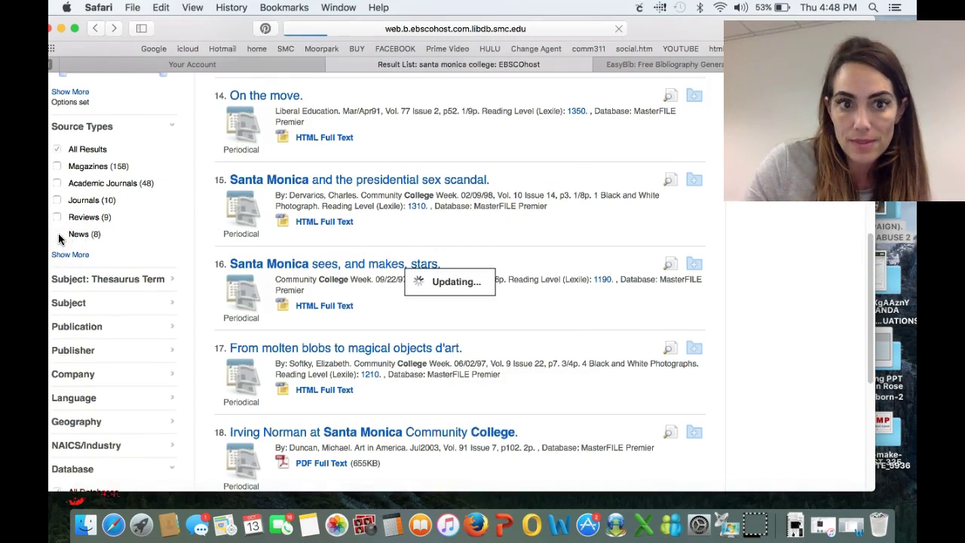
left_click(372, 315)
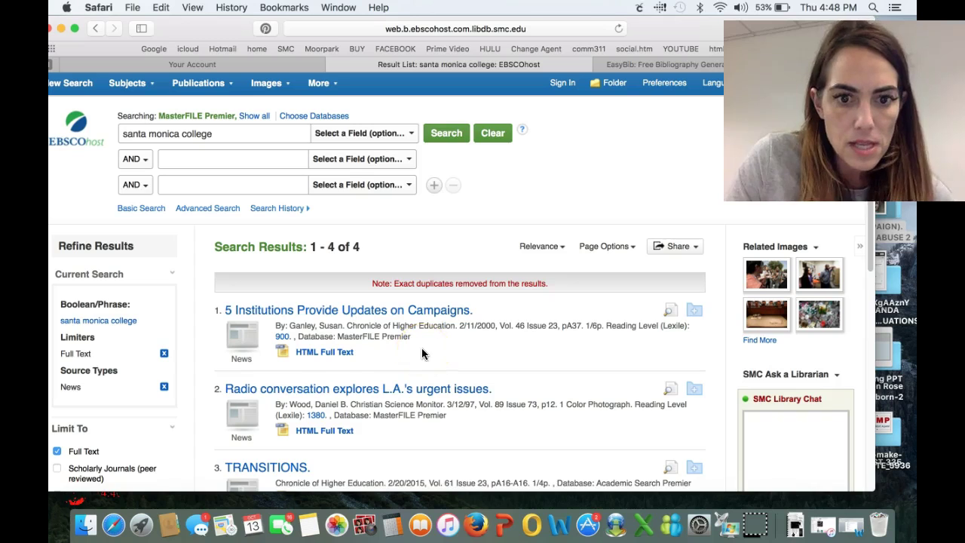
left_click(393, 397)
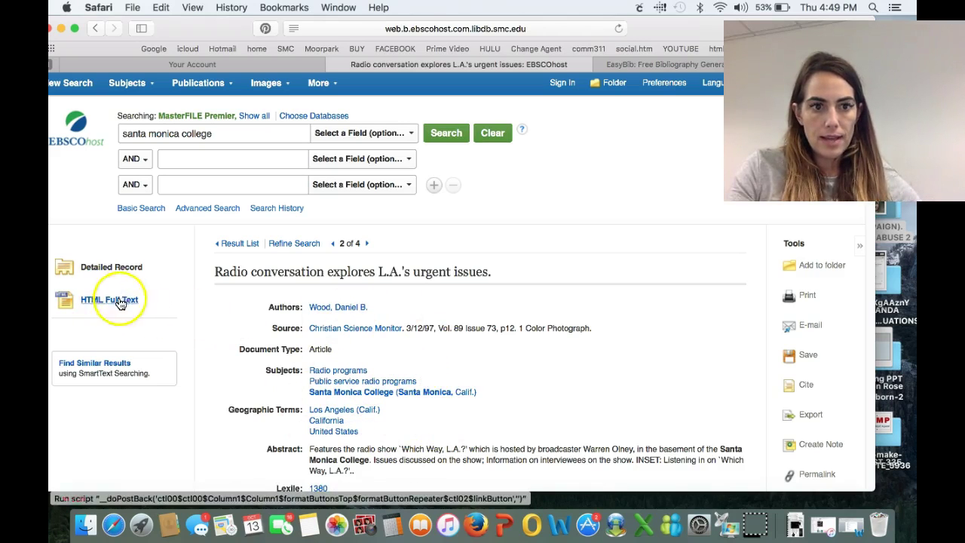
left_click(94, 28)
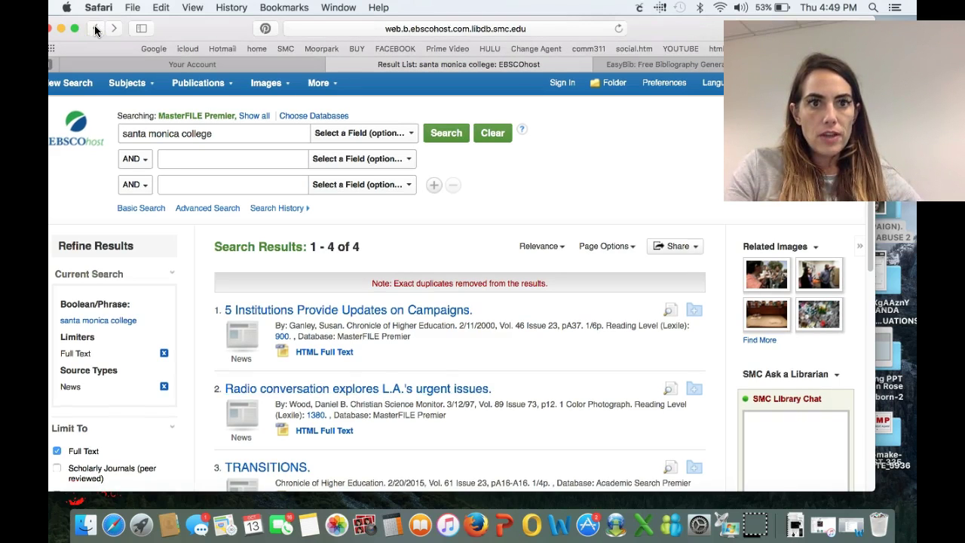
left_click(95, 29)
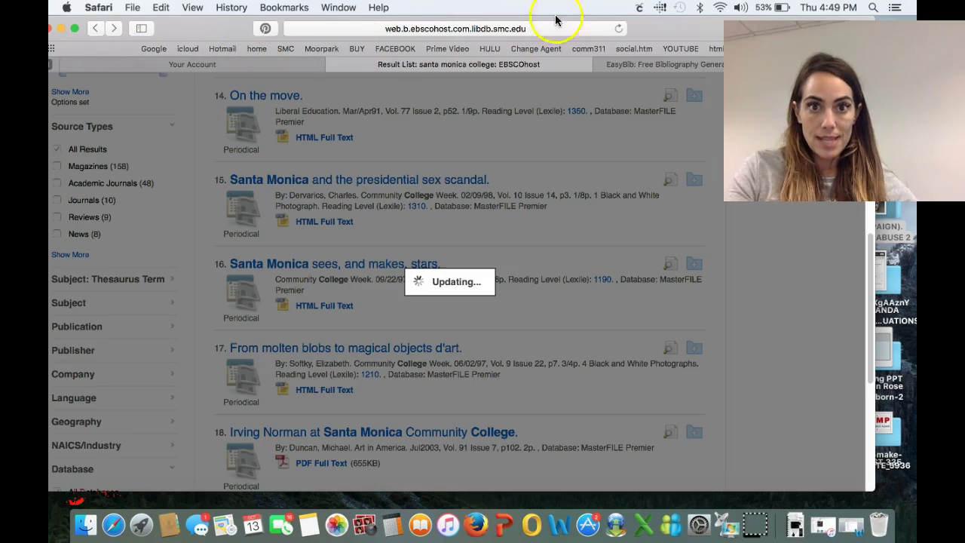
Resend the results page, then go from the SMC homepage to the library's Journal and Newspaper Titles page
left_click(621, 32)
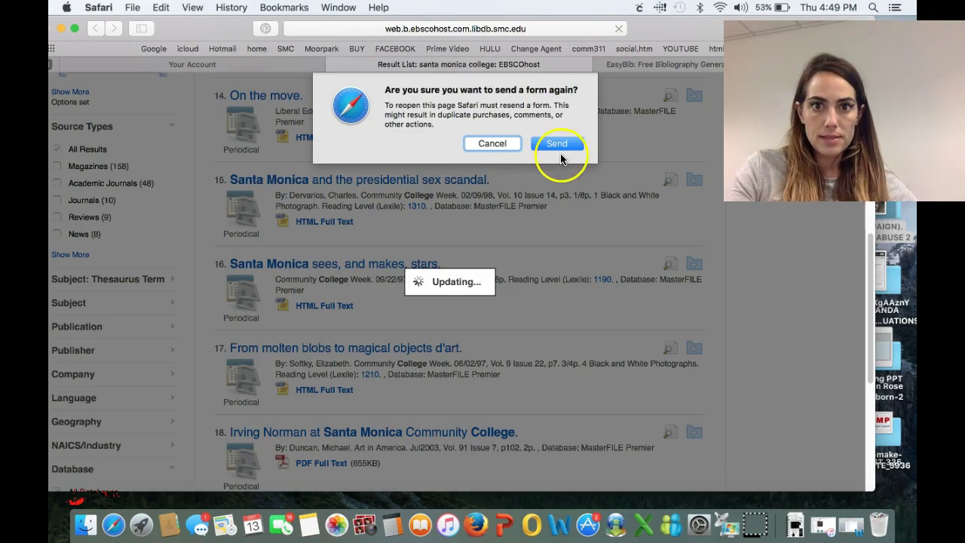
left_click(569, 143)
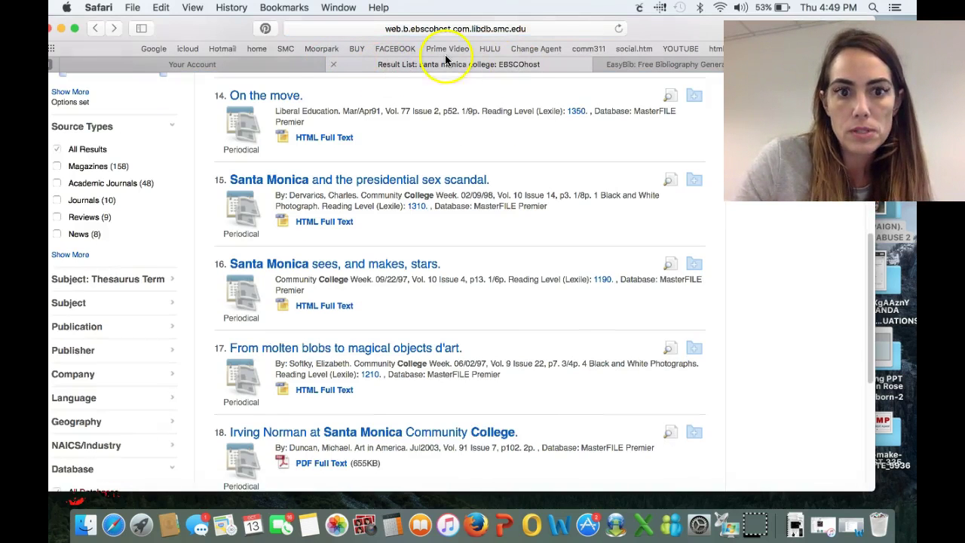
left_click(280, 50)
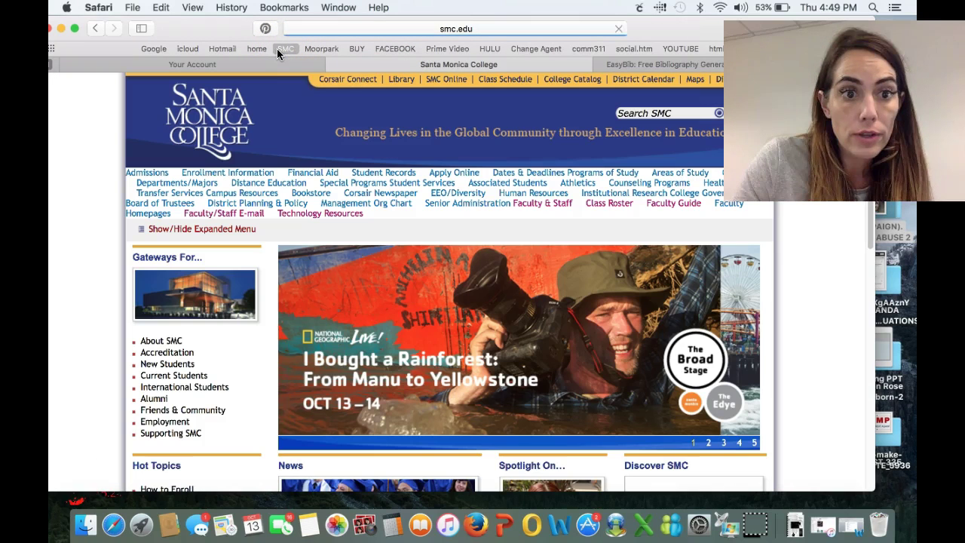
left_click(397, 84)
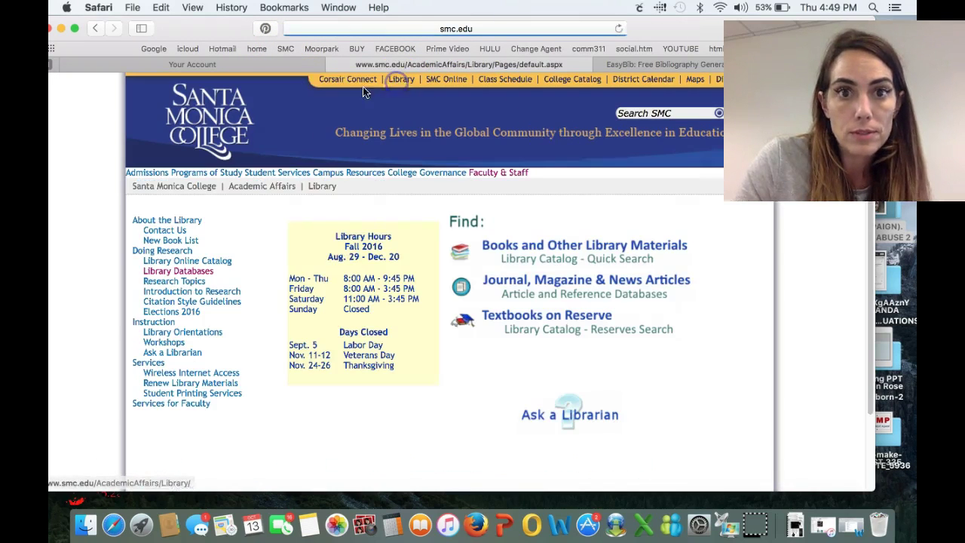
left_click(504, 279)
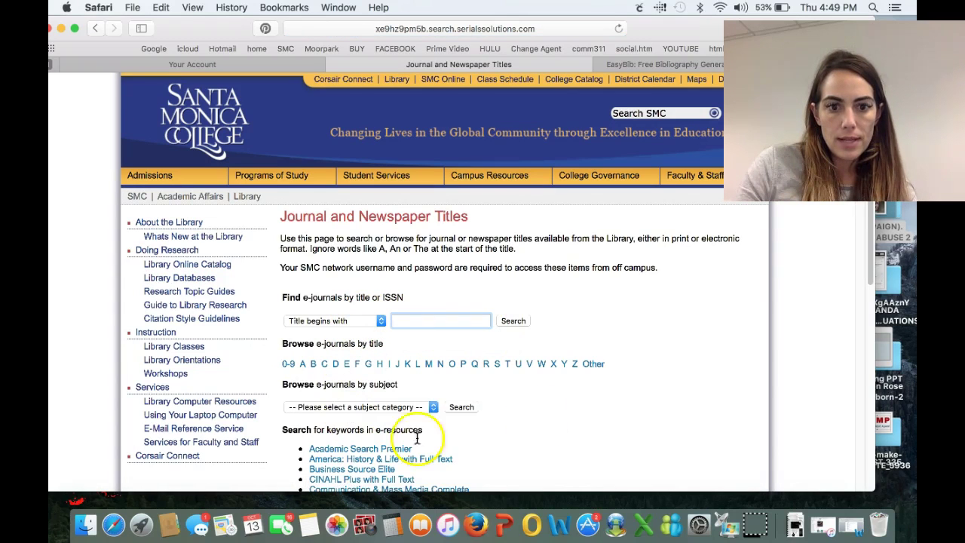
Choose Social Sciences as the subject category
left_click_drag(868, 240, 859, 399)
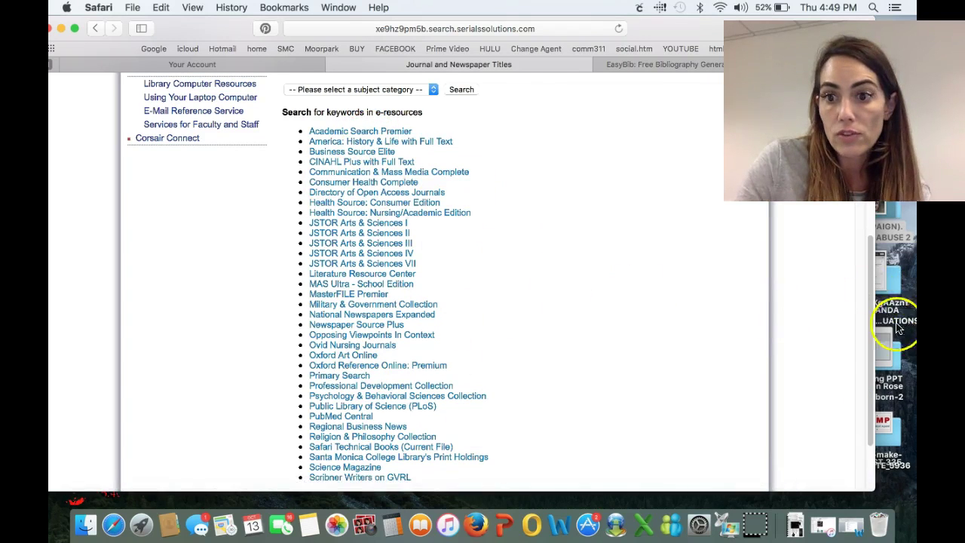
left_click_drag(867, 349, 867, 260)
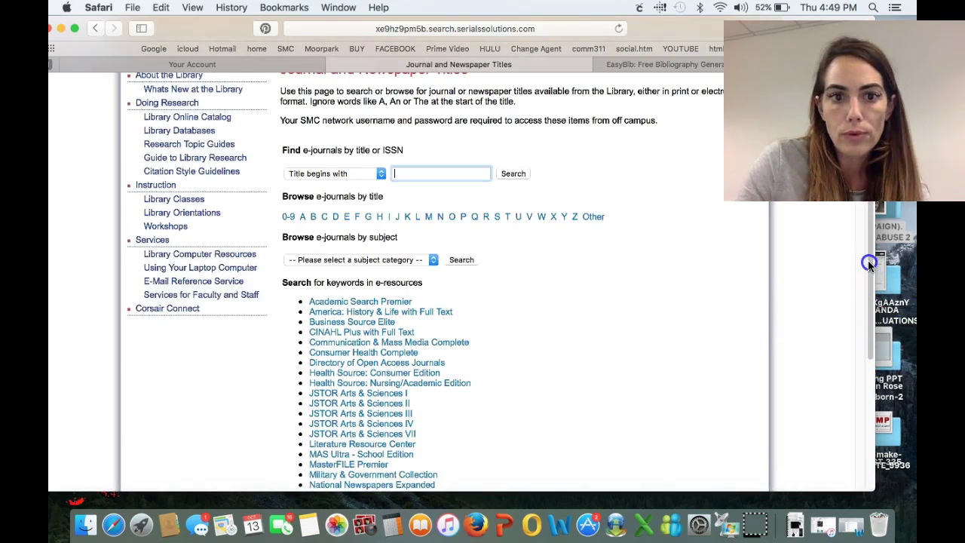
left_click(350, 260)
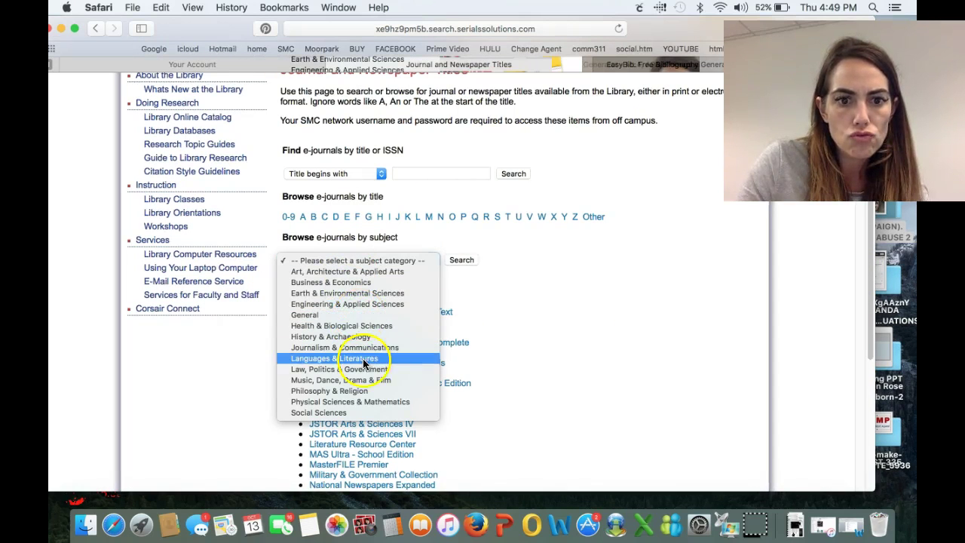
left_click(343, 413)
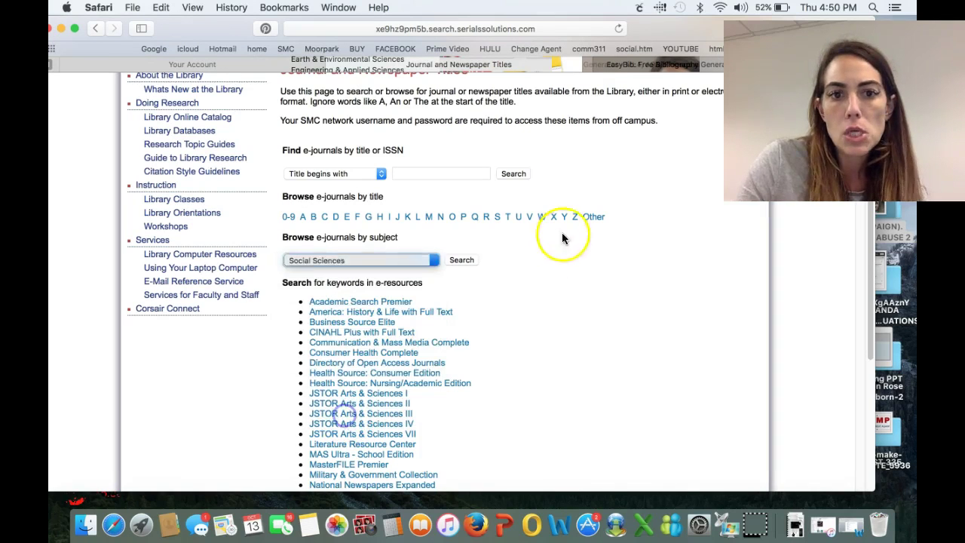
Search titles beginning with New York Times and open the National Newspapers Expanded holding
left_click(380, 173)
left_click(382, 174)
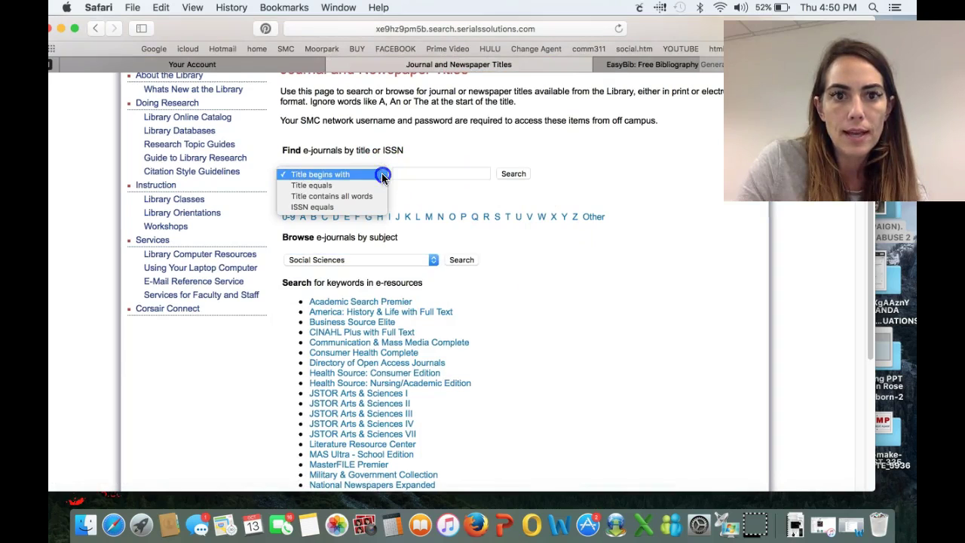
left_click(396, 173)
type("Ne")
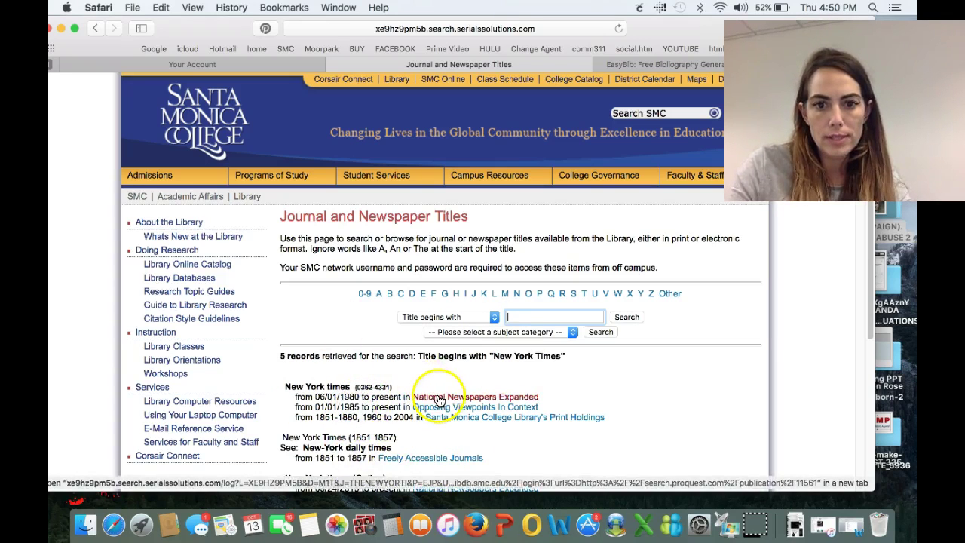
left_click(439, 400)
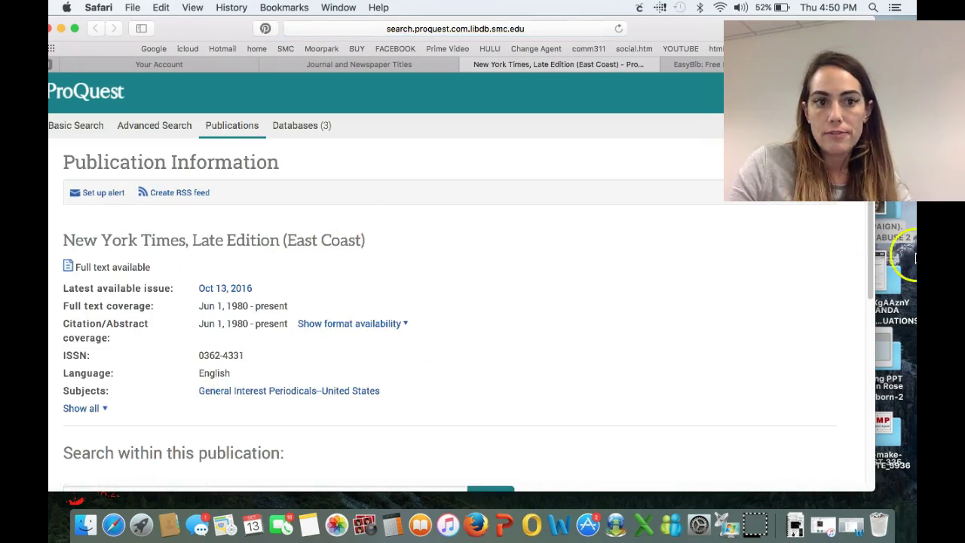
Browse the New York Times 2010 - 2016 issues, then close the publication tab
left_click_drag(869, 223, 869, 331)
scroll(859, 361, "up", 3)
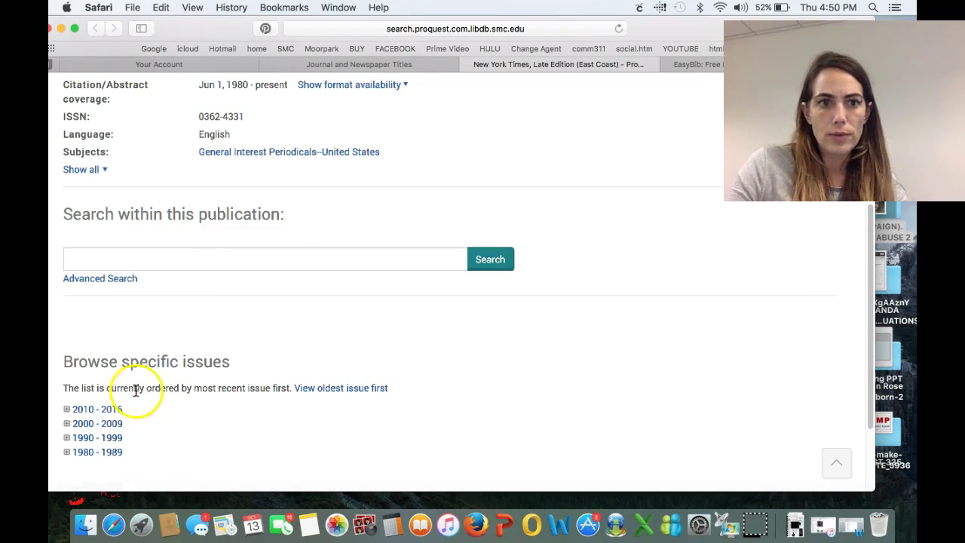
left_click(117, 407)
left_click(101, 413)
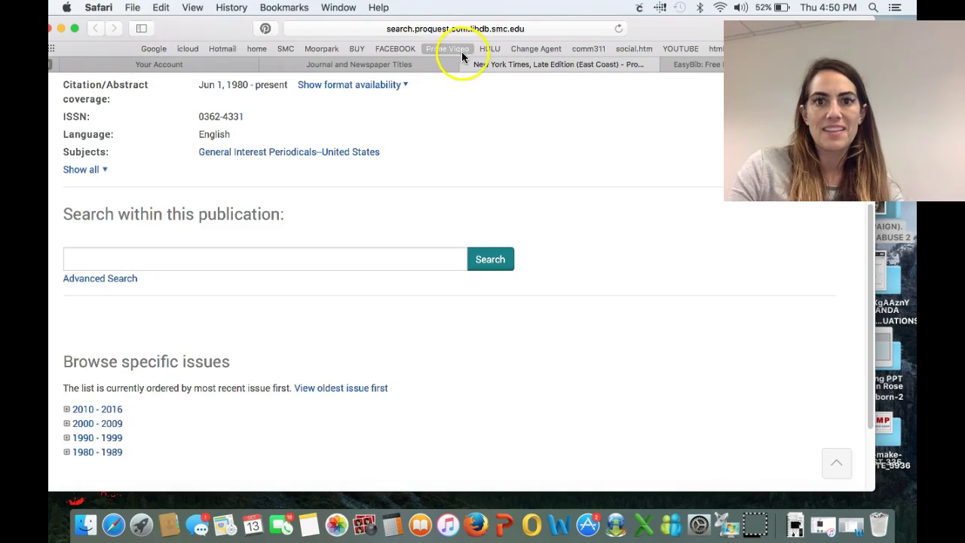
key("super+w")
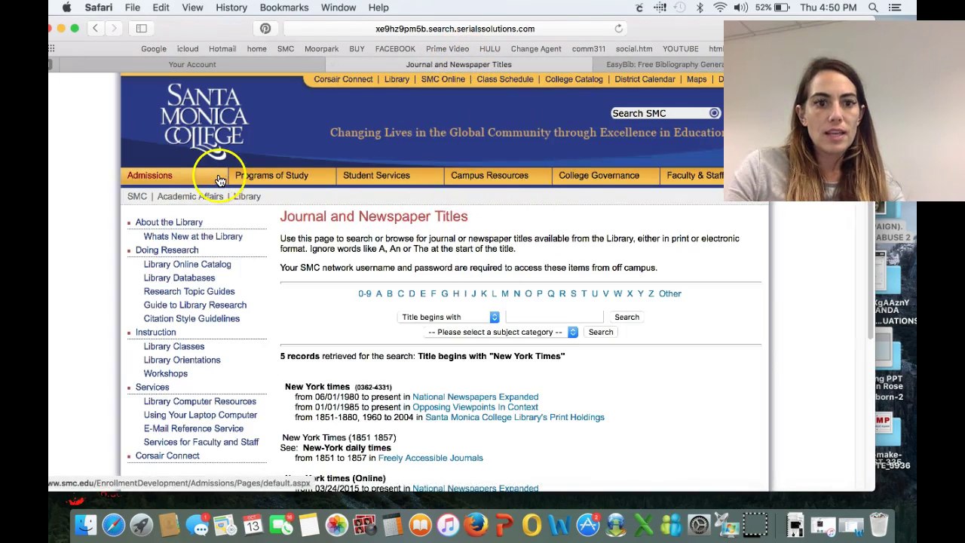
Open Academic Search Premier from the full databases list and glance at the EasyBib and EBSCOhost pages
left_click(181, 277)
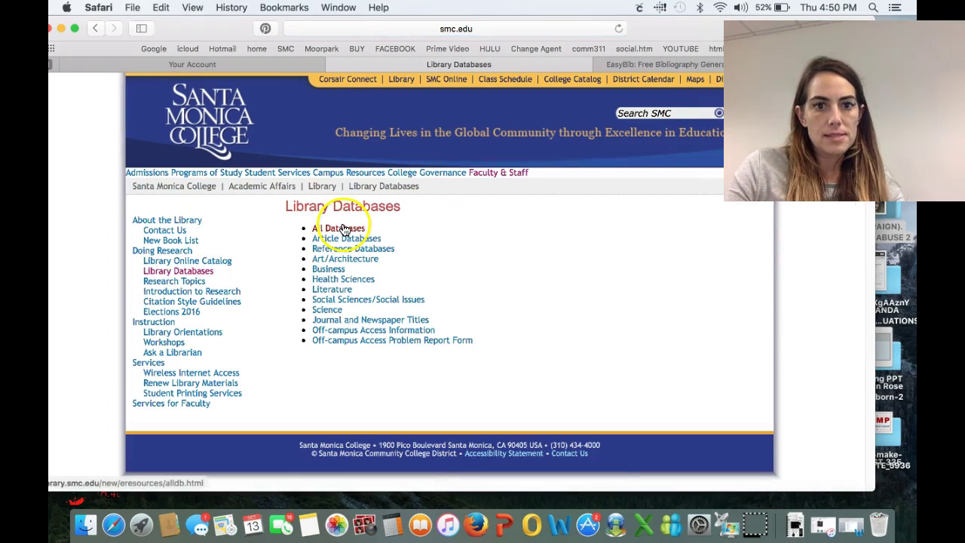
left_click(343, 228)
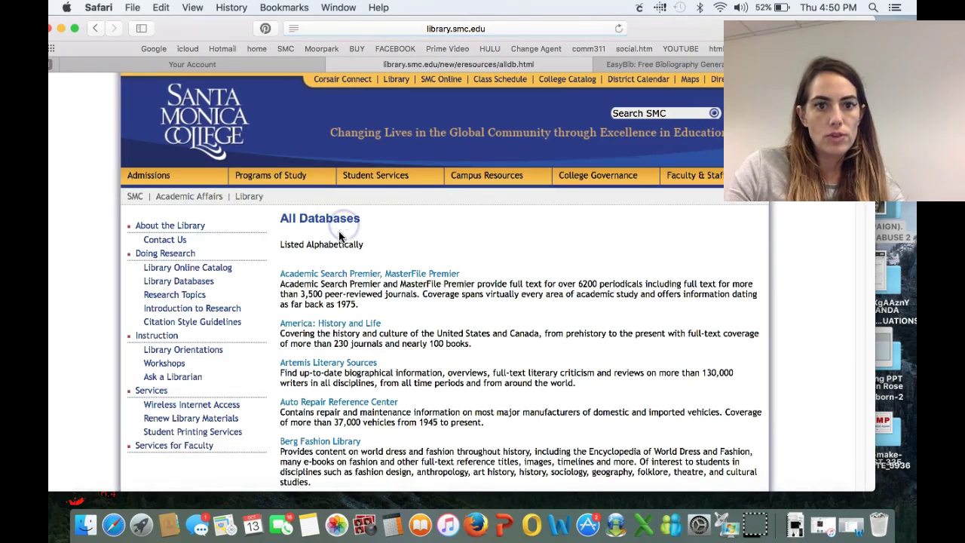
left_click(334, 275)
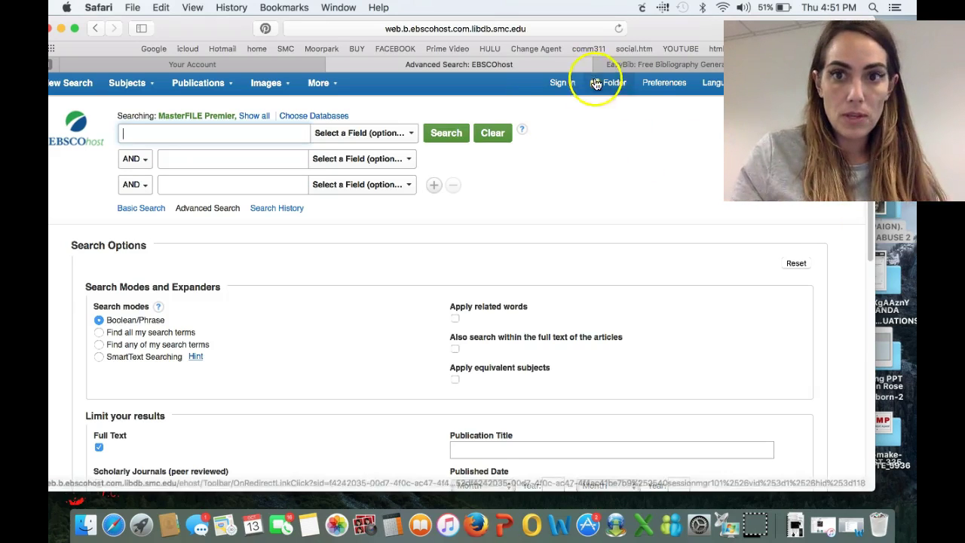
left_click(637, 64)
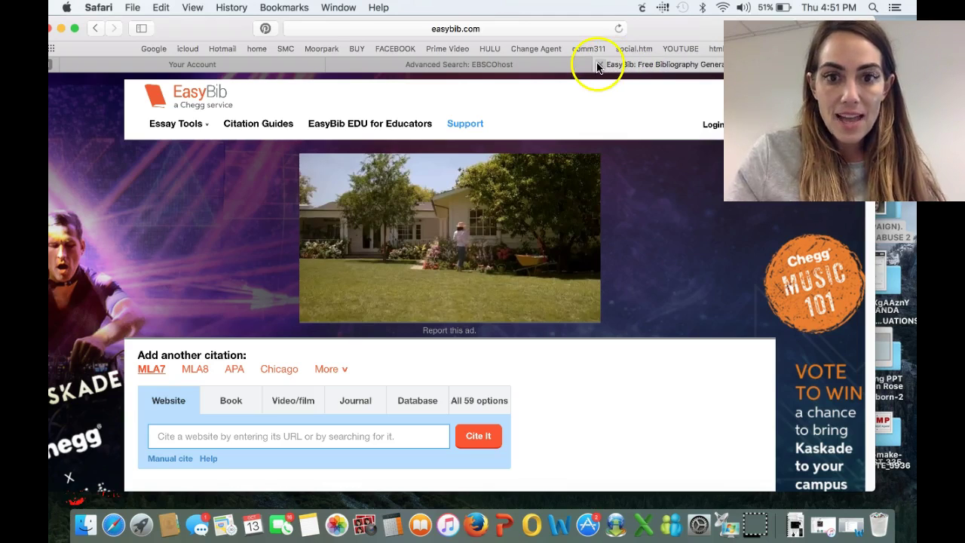
left_click(517, 64)
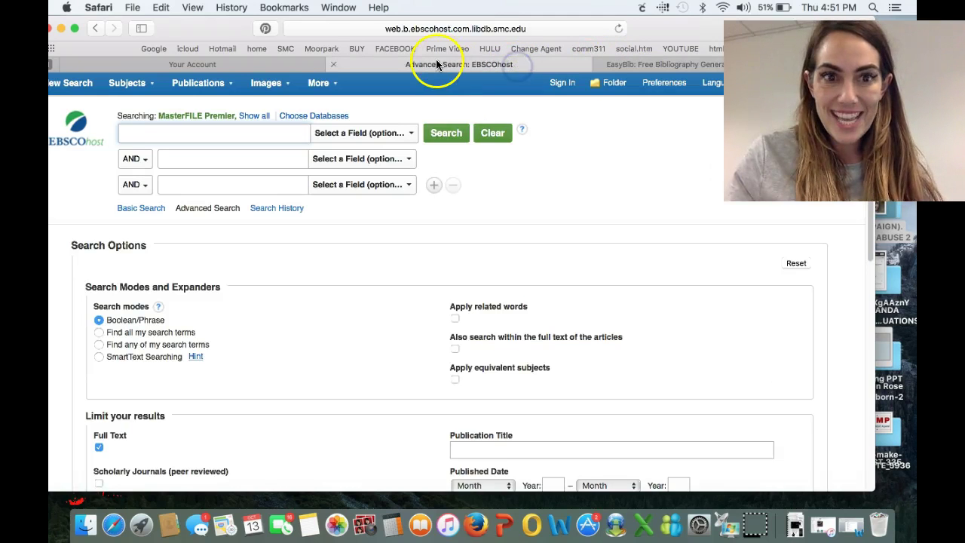
Go back to All Databases and open Opposing Viewpoints in Context
left_click(94, 30)
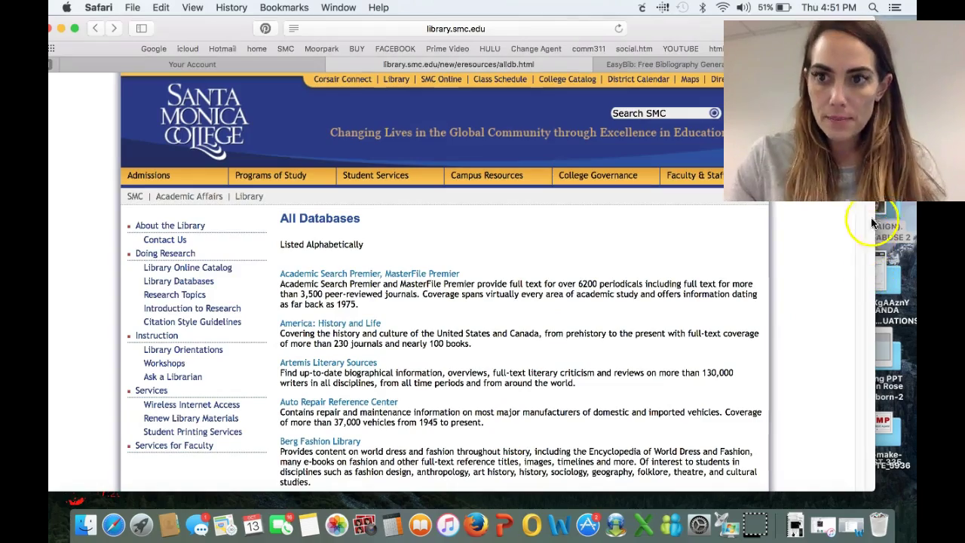
scroll(873, 215, "down", 10)
mouse_move(872, 213)
left_mouse_down()
mouse_move(872, 191)
mouse_move(867, 357)
left_mouse_up()
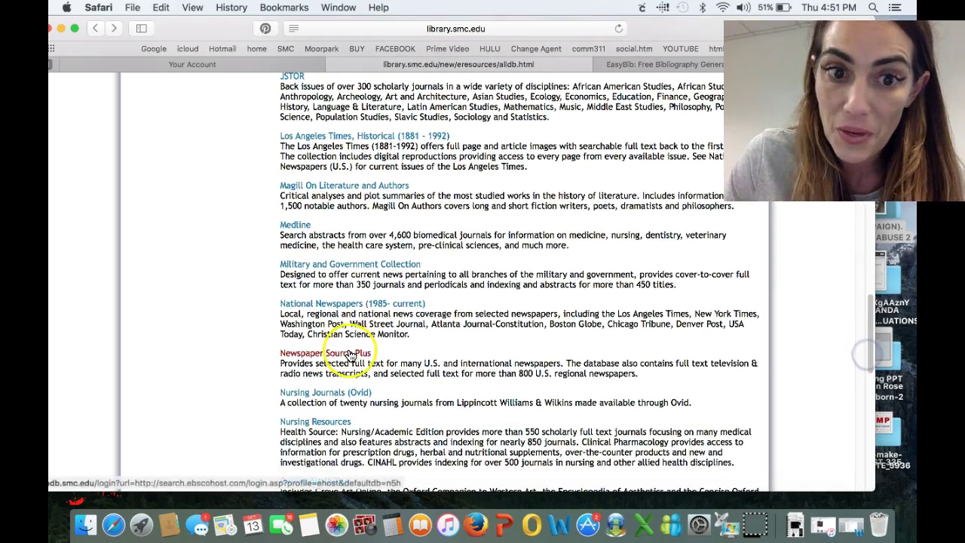
left_click_drag(867, 341, 868, 377)
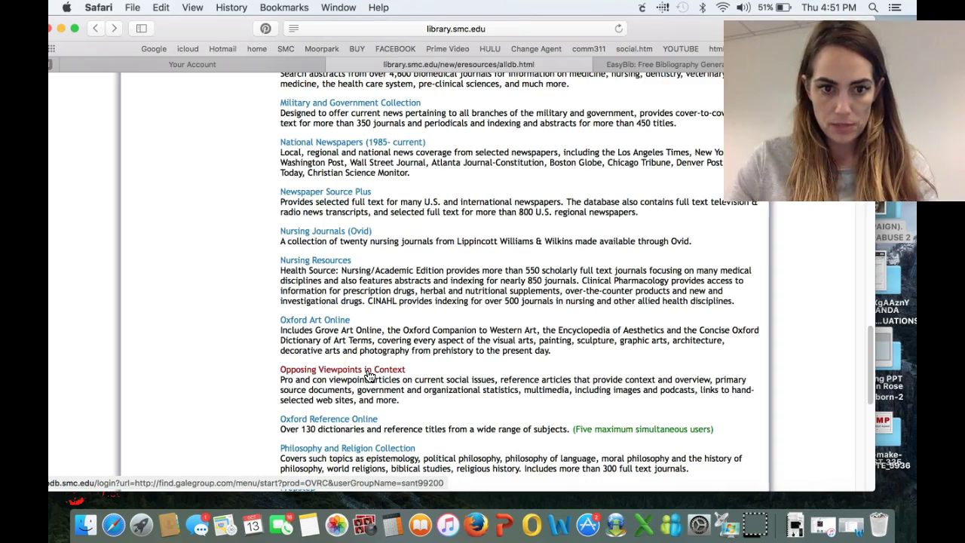
left_click(369, 375)
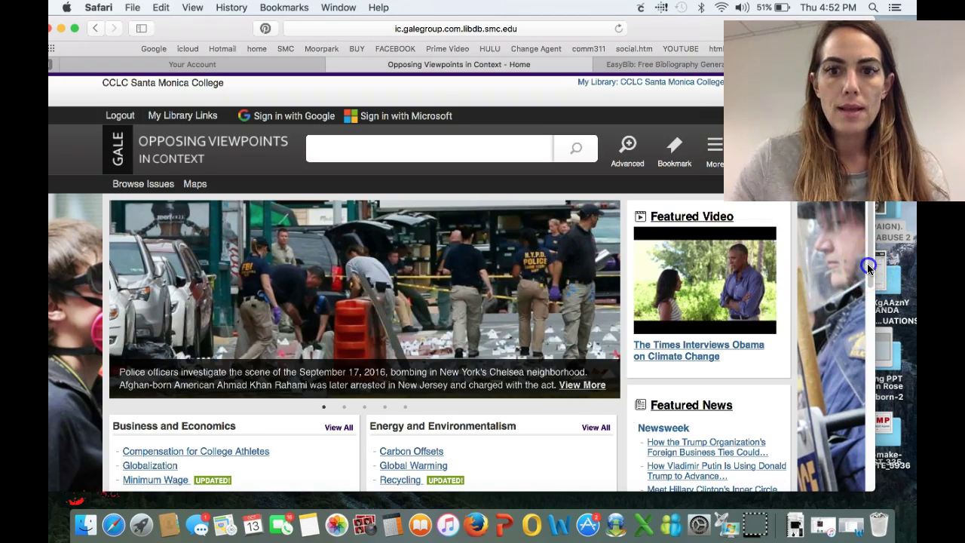
Open College Campus Safety and browse its 38 viewpoints, 34 journals and 269 news articles
left_click(865, 240)
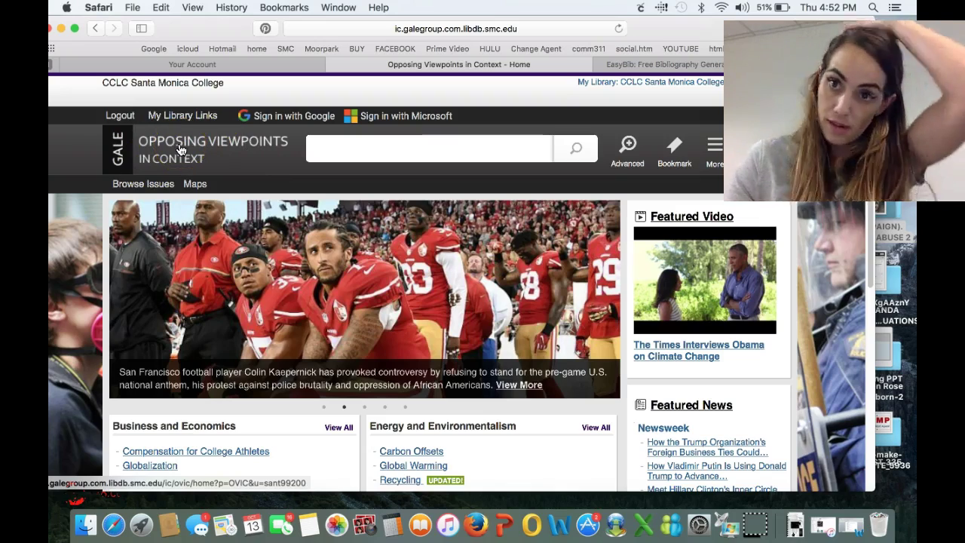
left_click(366, 155)
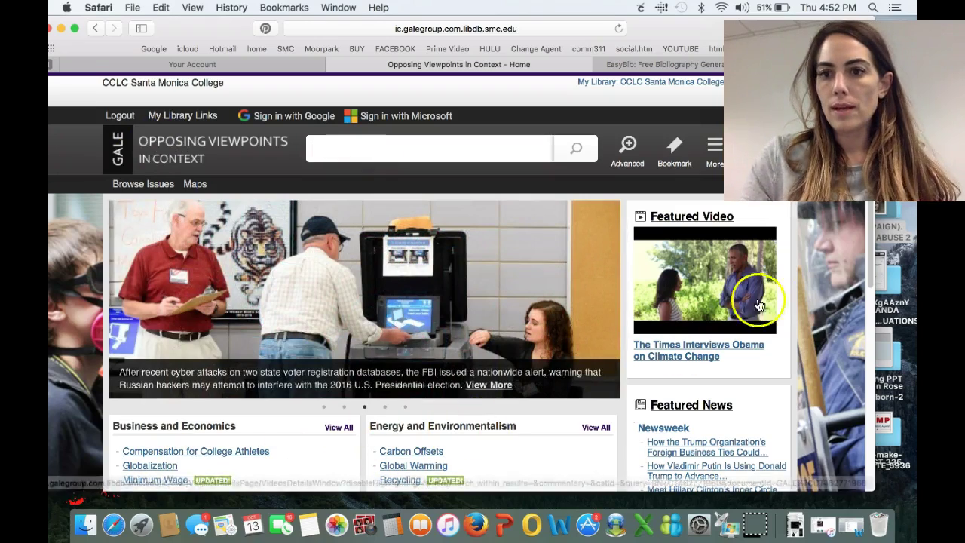
left_click_drag(869, 263, 863, 431)
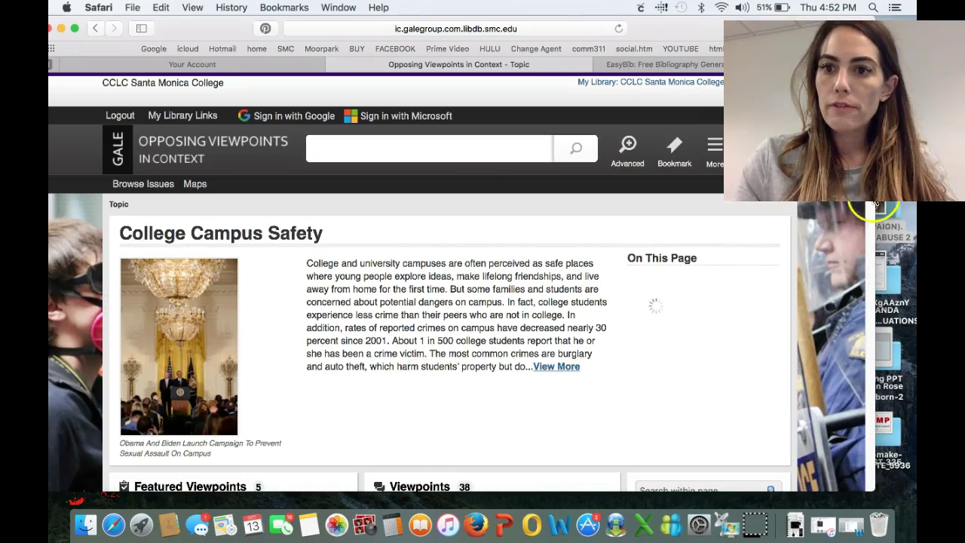
scroll(829, 302, "down", 5)
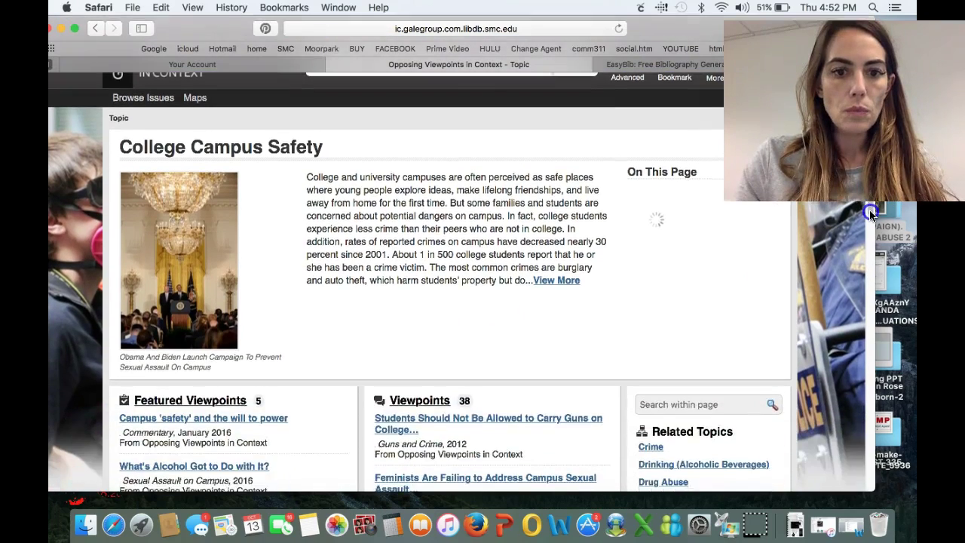
scroll(870, 230, "down", 4)
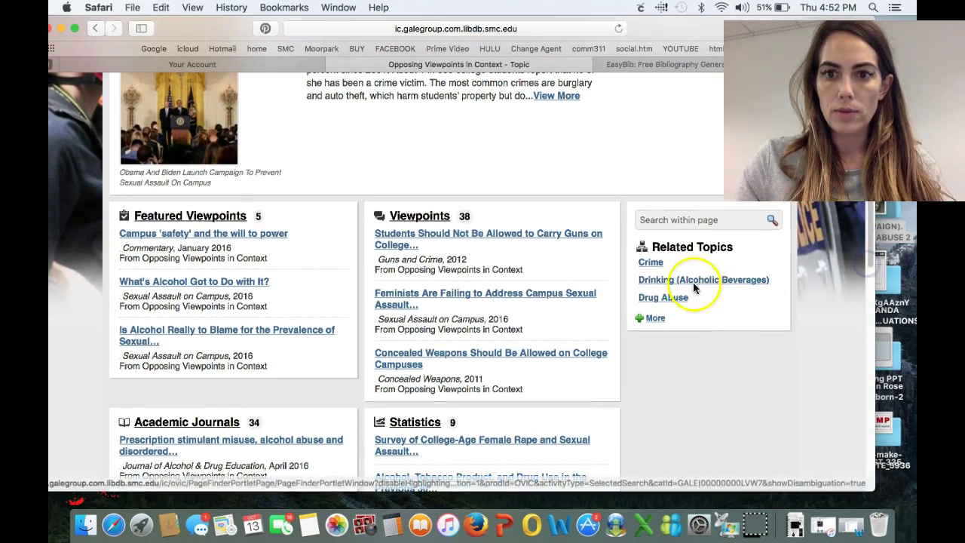
left_click(655, 319)
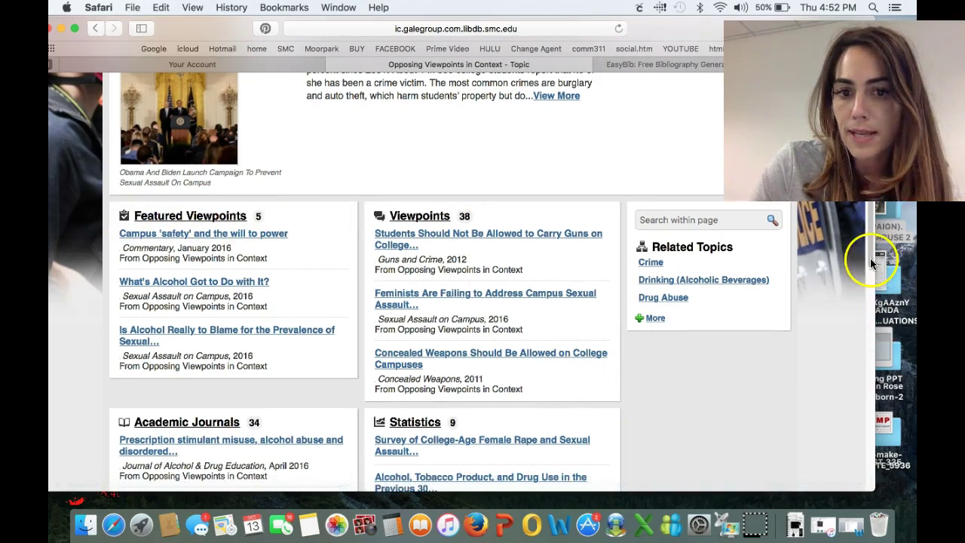
scroll(871, 263, "down", 5)
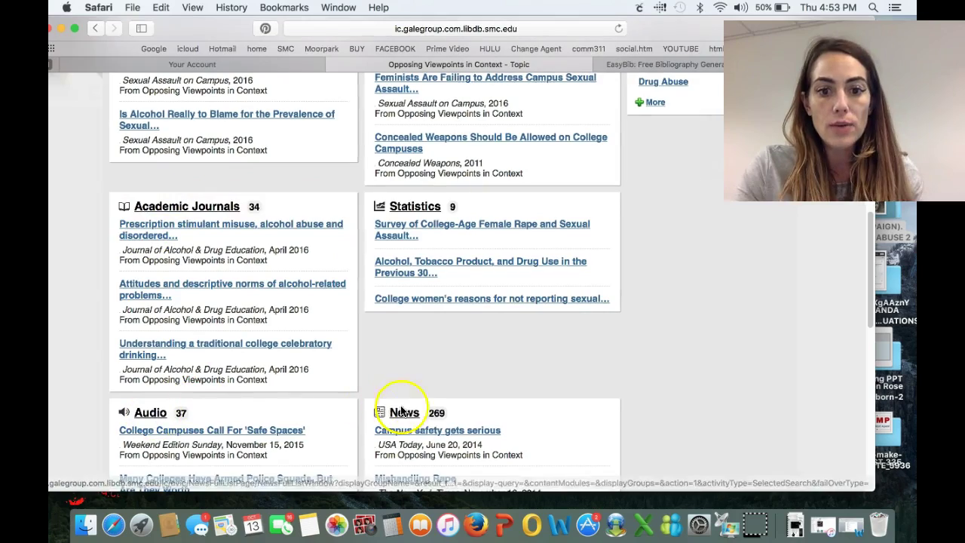
left_click_drag(869, 270, 861, 405)
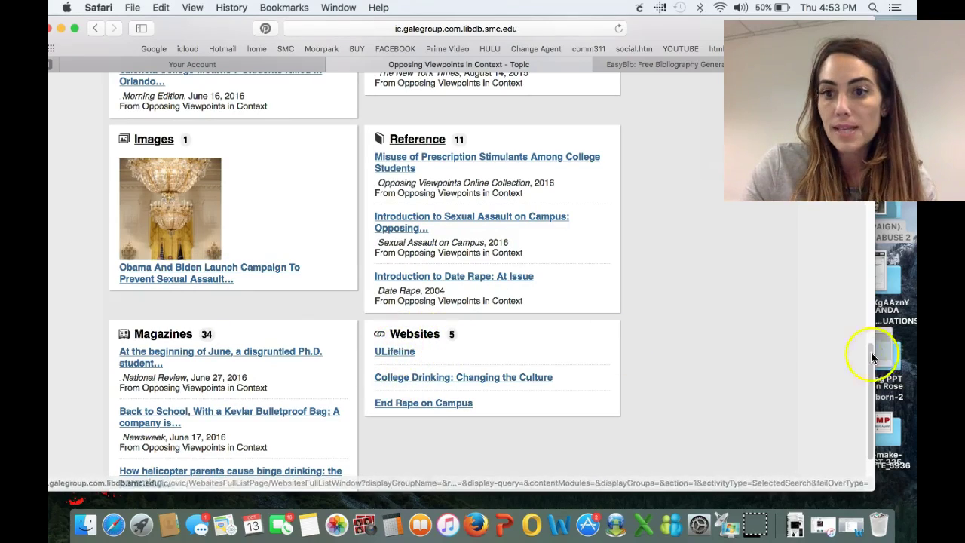
left_click_drag(869, 368, 869, 226)
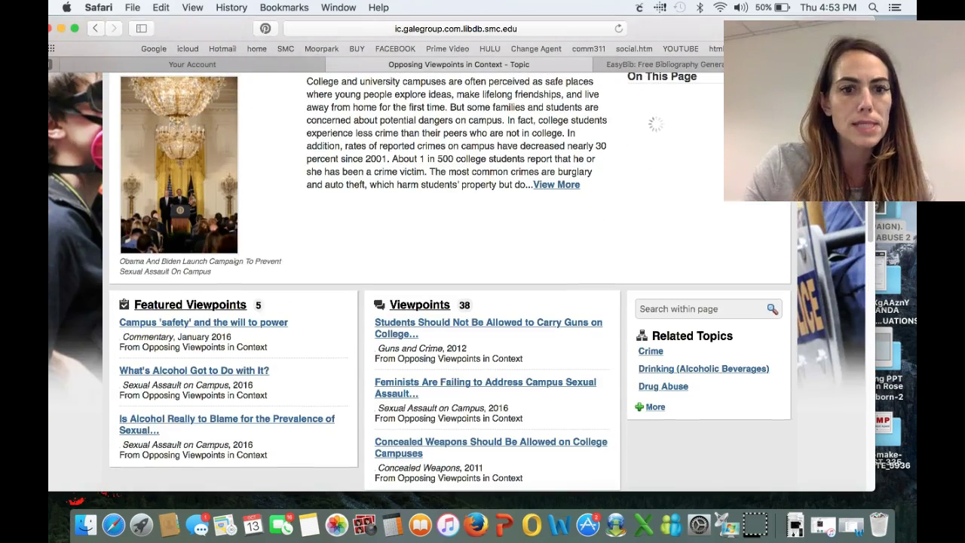
Scroll to the Viewpoints panel and open 'Feminists Are Failing to Address Campus Sexual Assault Effectively'
scroll(430, 248, "down", 1)
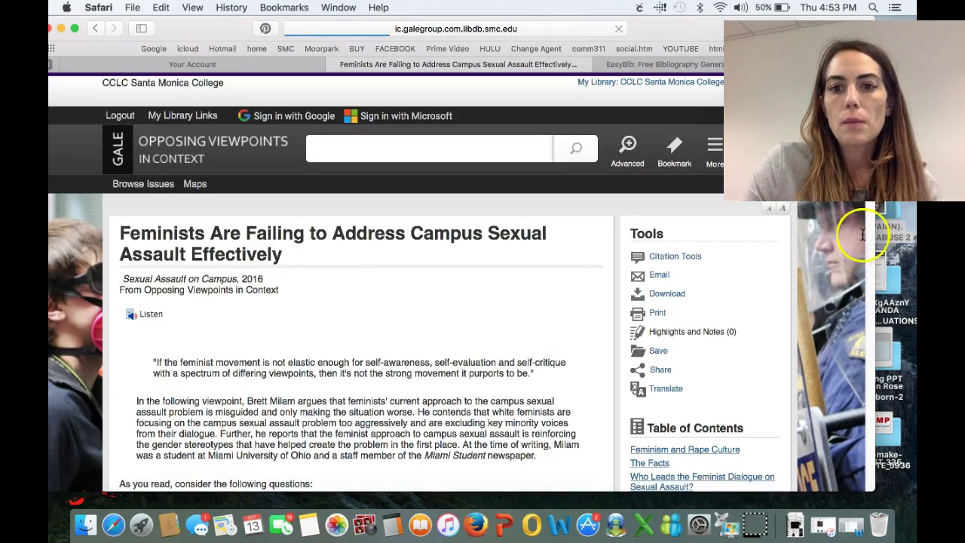
scroll(870, 194, "down", 10)
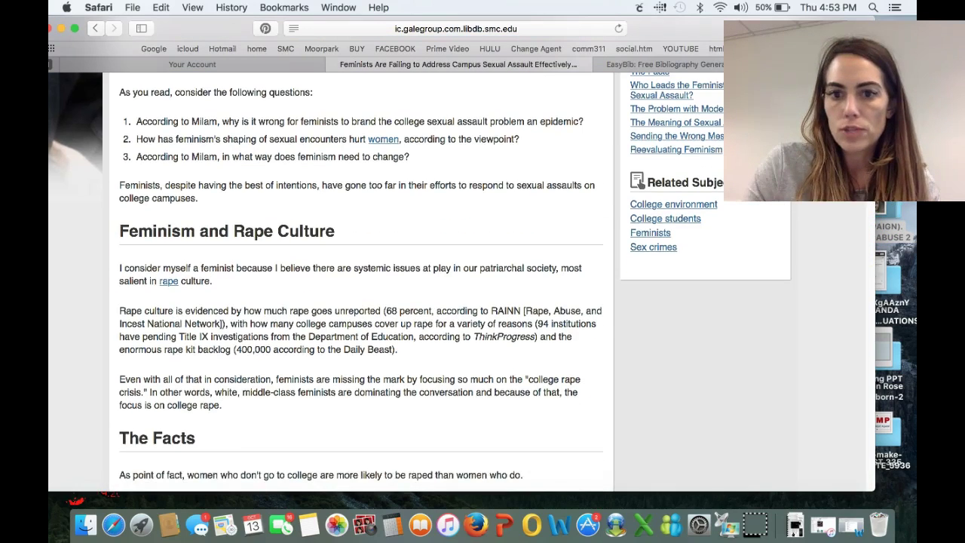
scroll(296, 336, "down", 13)
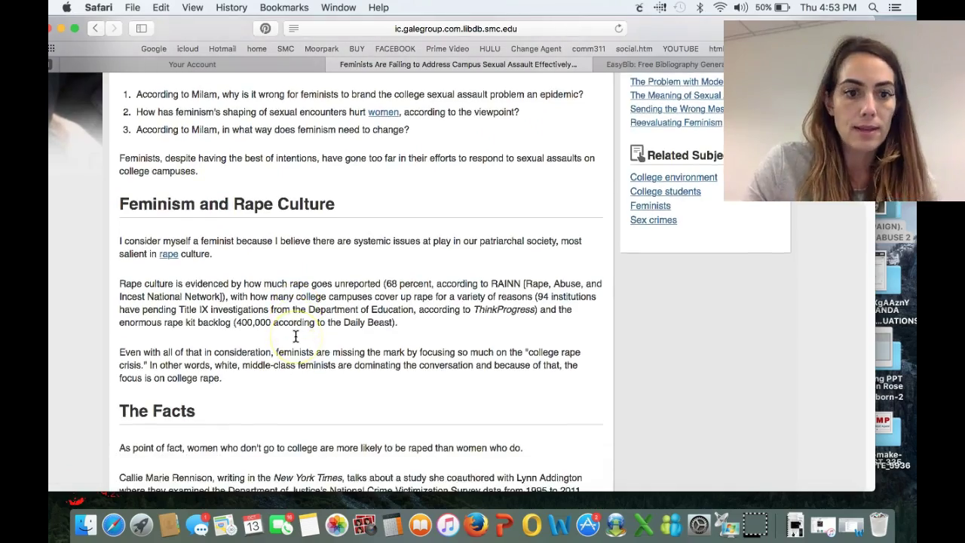
scroll(295, 337, "down", 14)
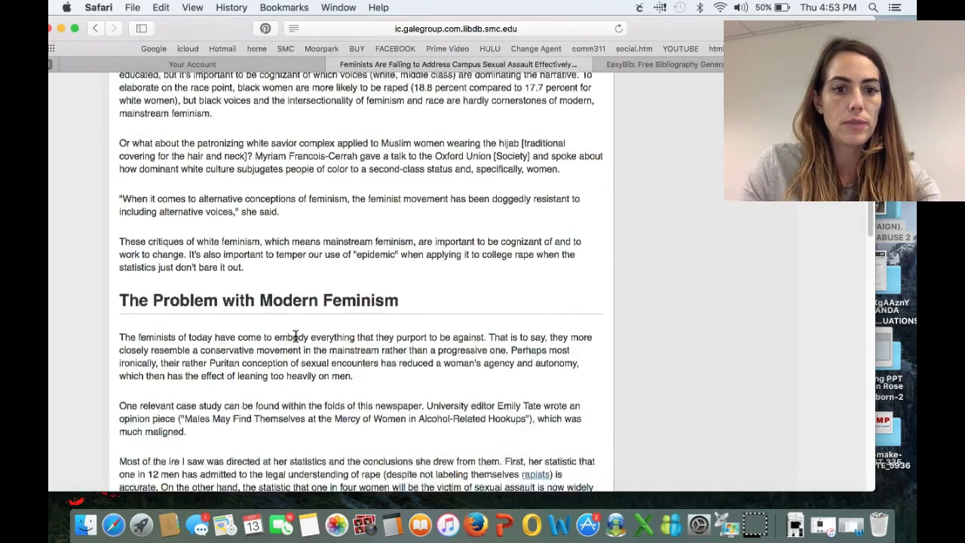
scroll(296, 336, "down", 20)
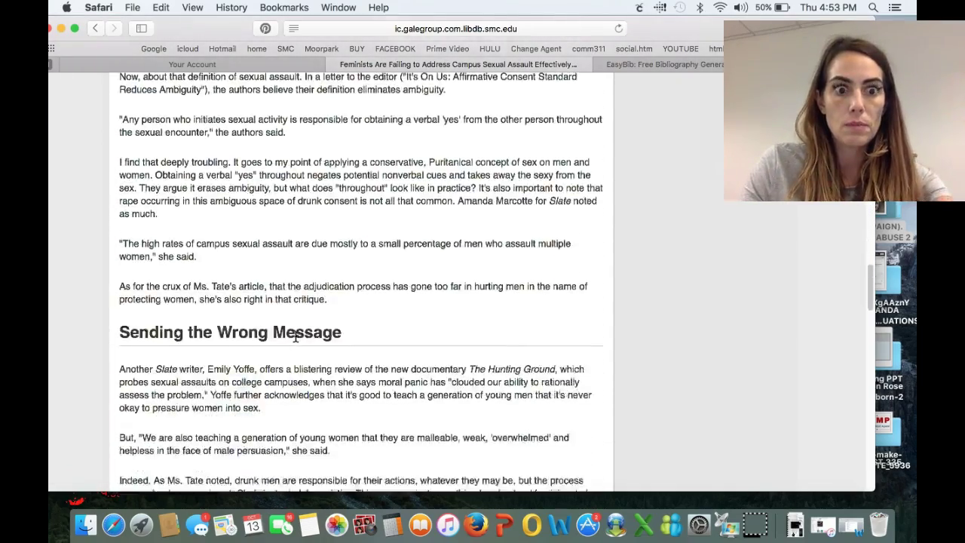
scroll(295, 336, "down", 8)
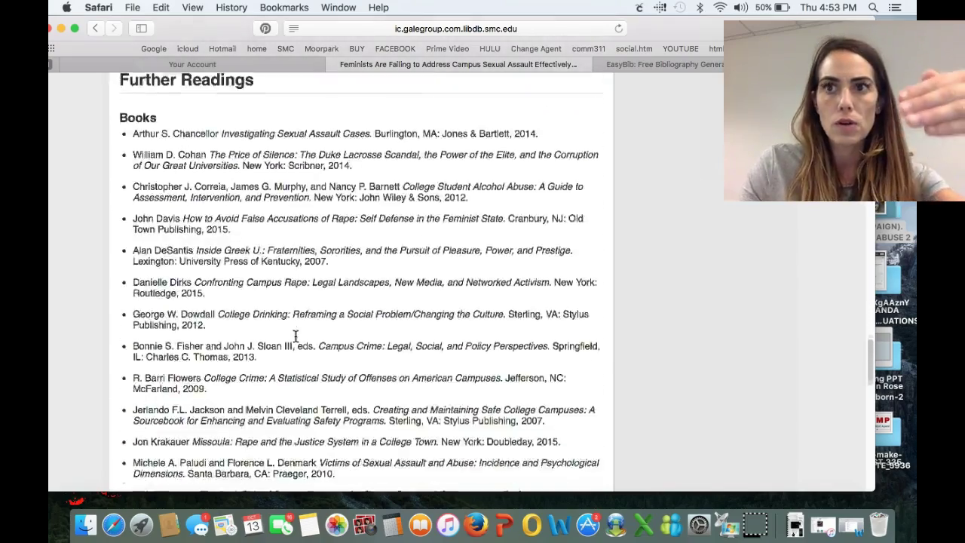
scroll(295, 337, "up", 6)
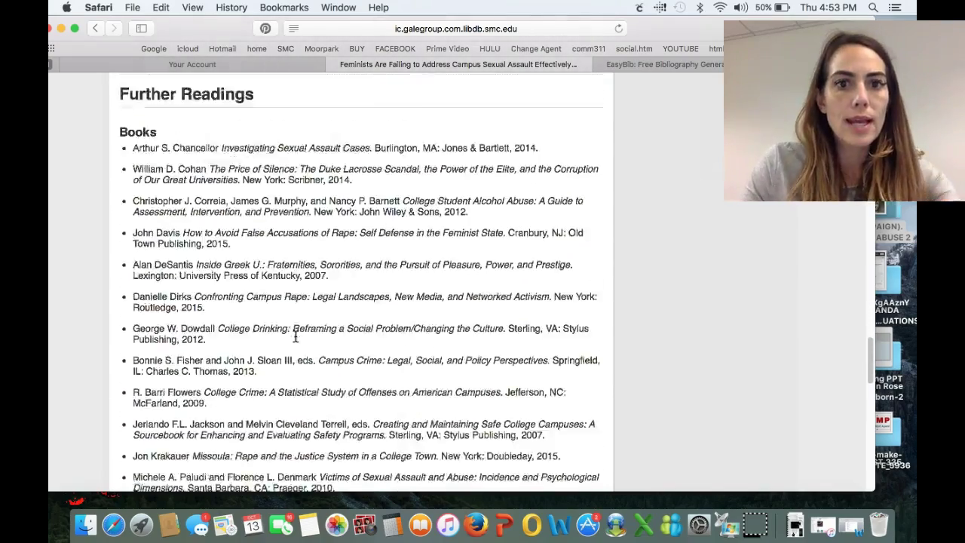
left_click(264, 337)
left_click(682, 264)
Read the article down to its Source Citation, then return to the College Campus Safety page
scroll(682, 264, "down", 6)
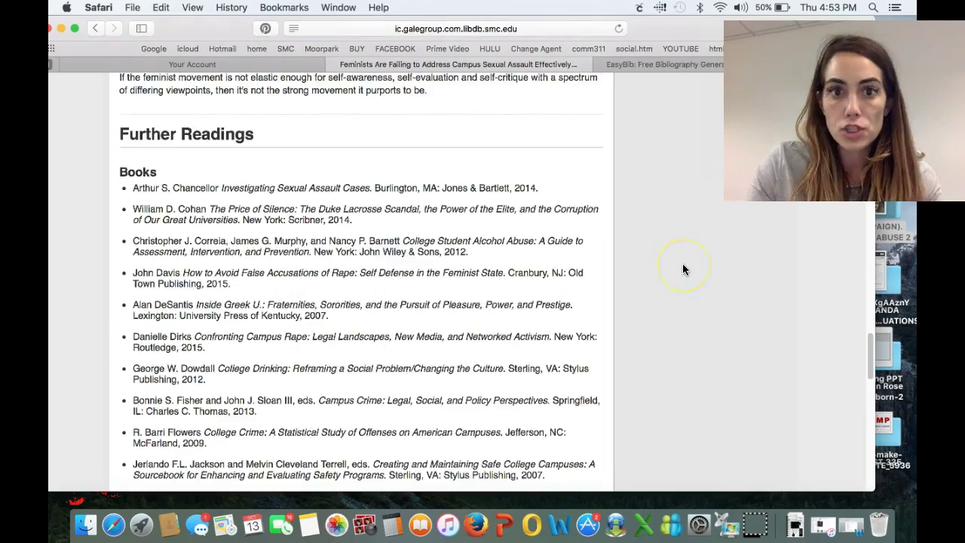
scroll(683, 269, "down", 15)
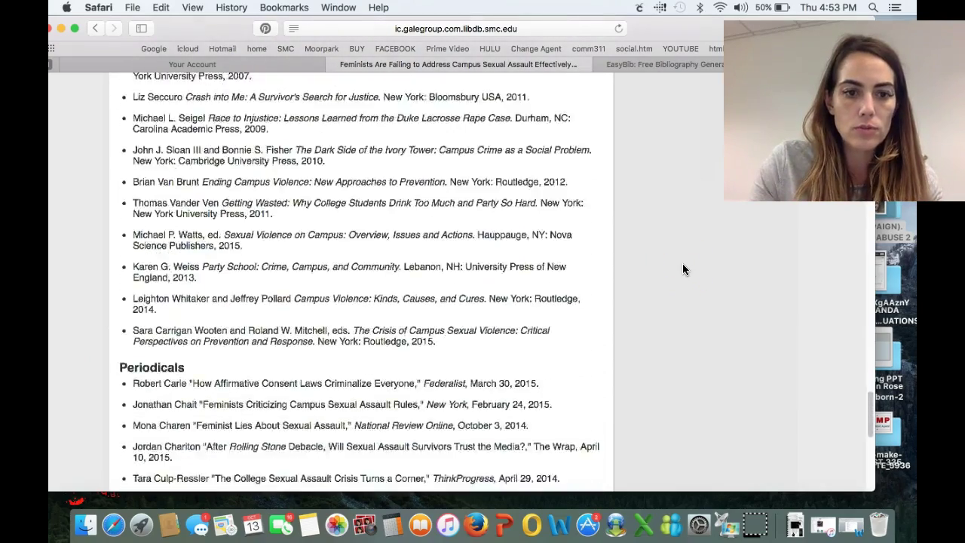
scroll(682, 269, "down", 3)
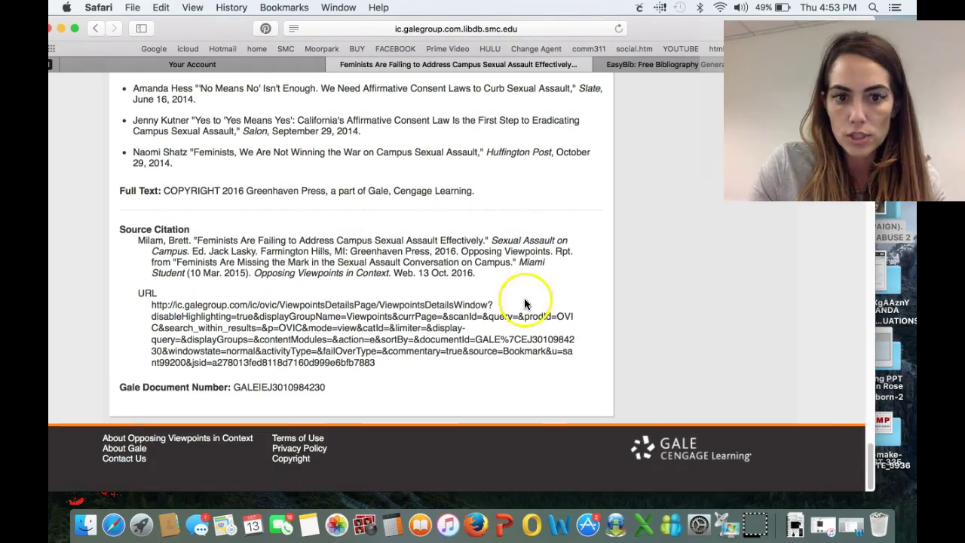
left_click(869, 358)
left_click_drag(869, 358, 867, 121)
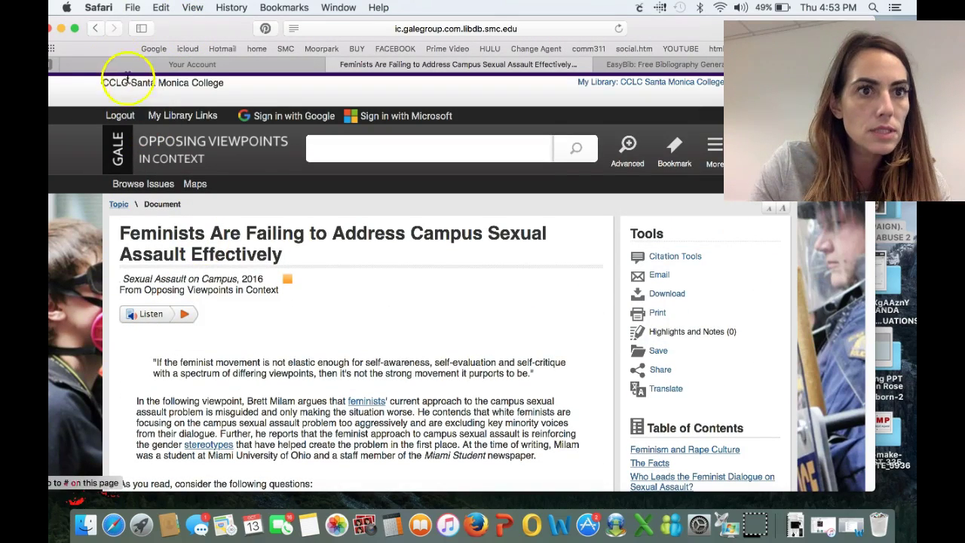
left_click(97, 30)
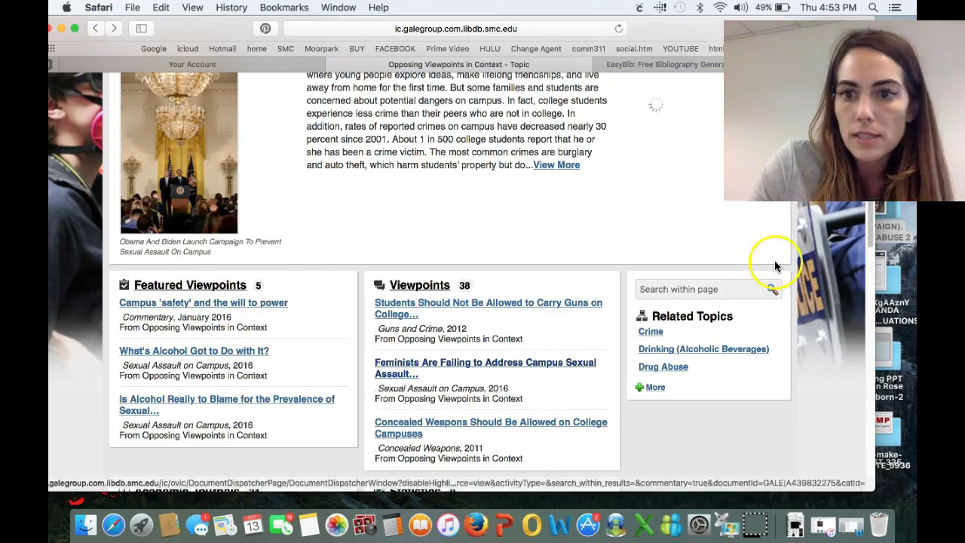
Open the viewpoint 'What's Alcohol Got to Do with It?' and highlight its title
left_click_drag(869, 226, 869, 188)
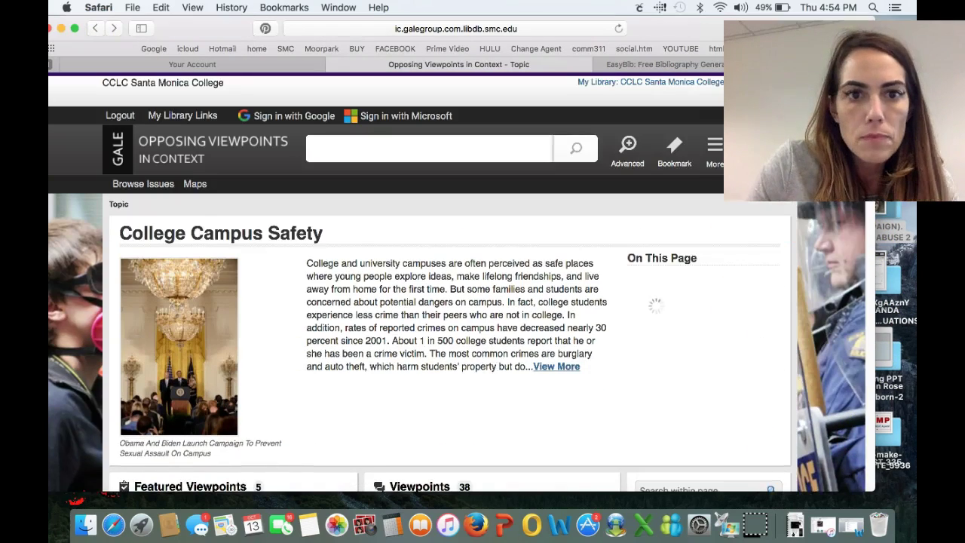
scroll(452, 302, "down", 5)
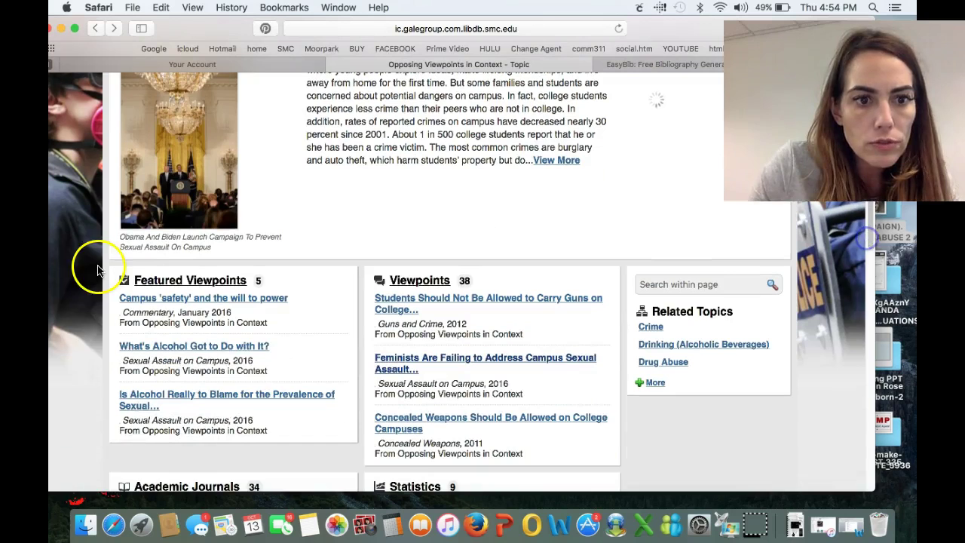
left_click(163, 350)
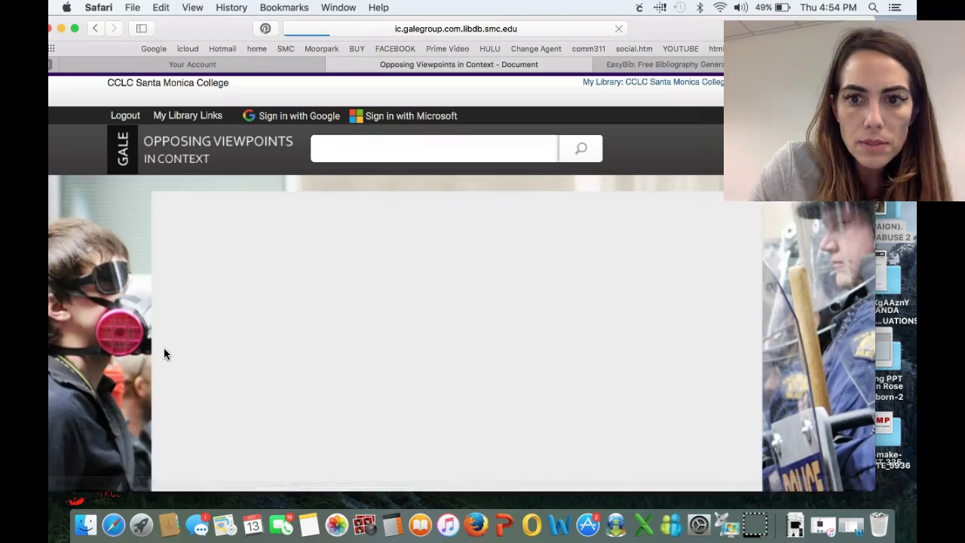
left_click_drag(172, 346, 335, 346)
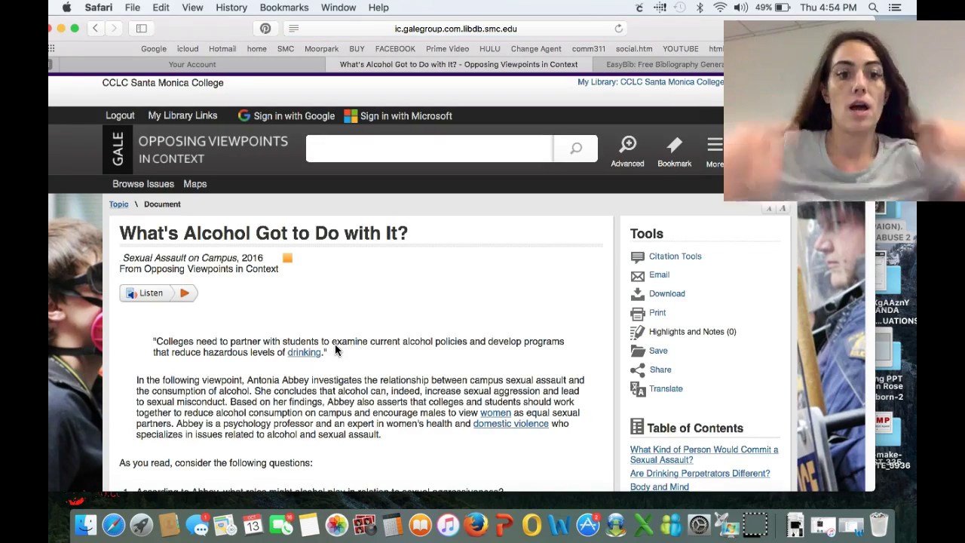
Read the alcohol article down to Further Readings and return to its top
scroll(870, 203, "down", 10)
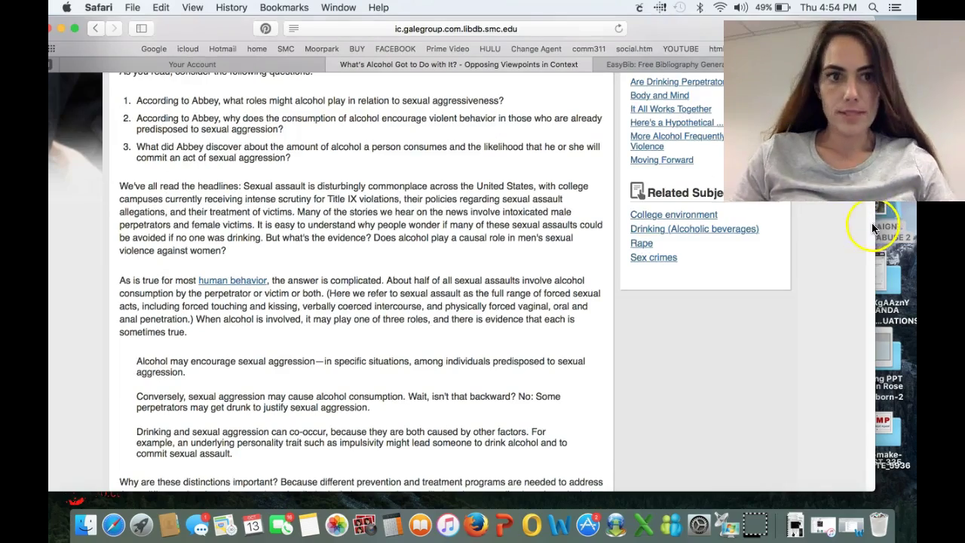
scroll(871, 226, "down", 10)
scroll(872, 246, "down", 10)
scroll(874, 264, "down", 10)
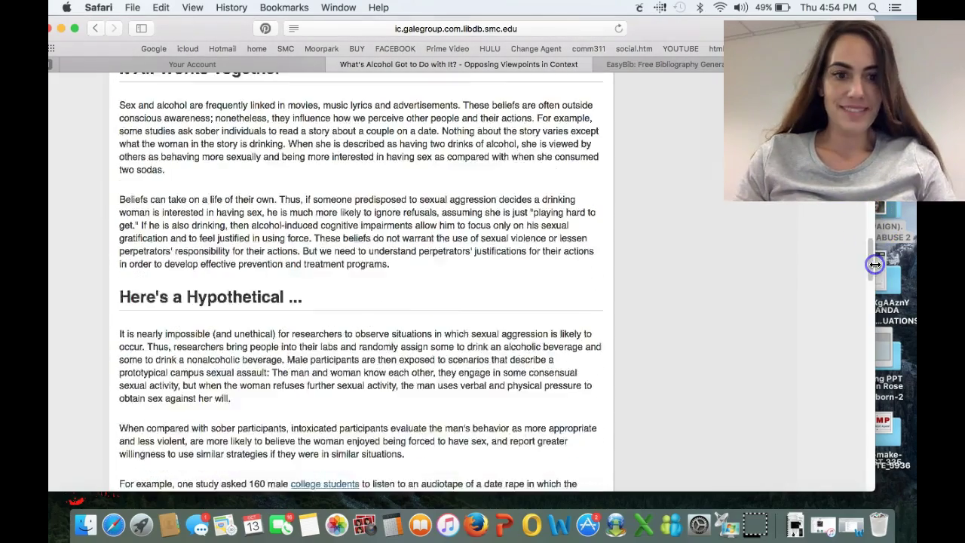
scroll(872, 309, "down", 20)
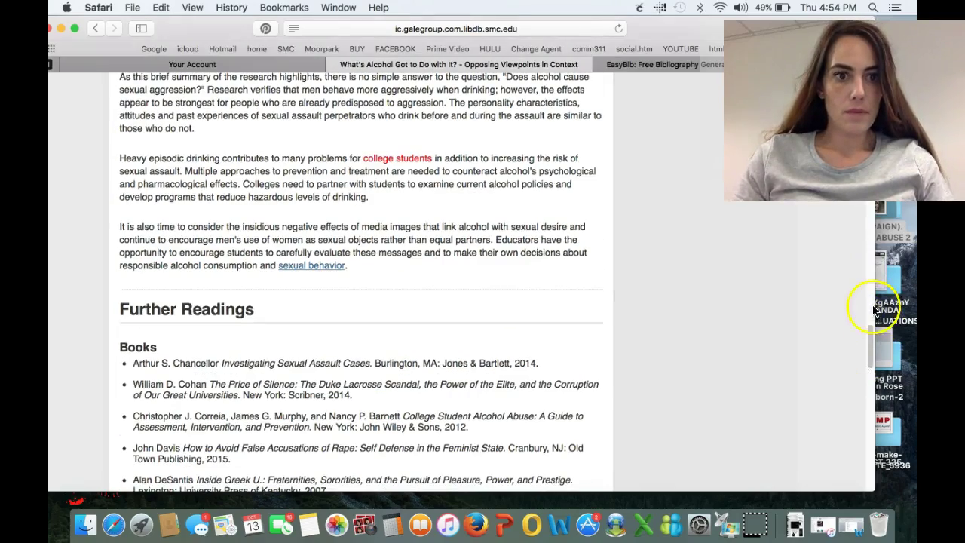
left_click_drag(868, 334, 867, 14)
left_click(394, 148)
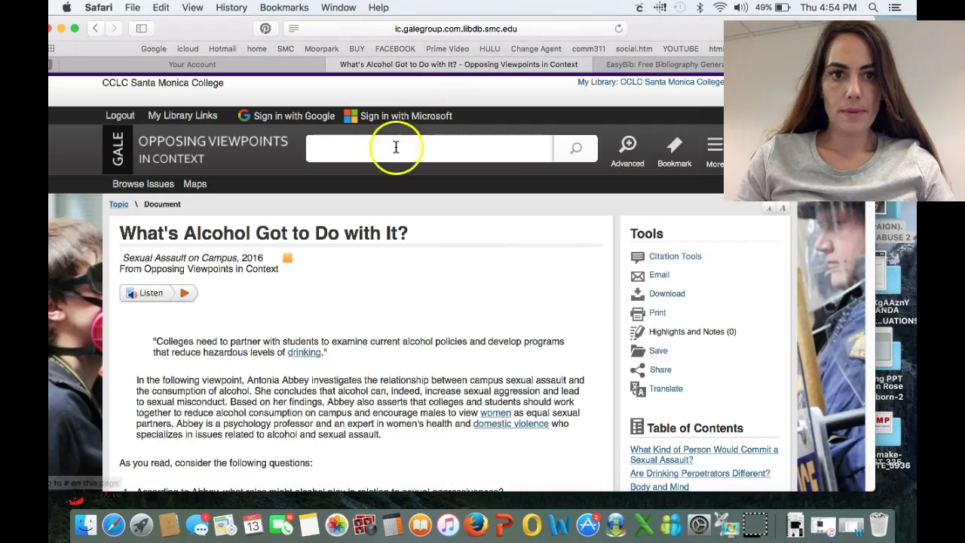
Search for 'global warming' and open the full Global Warming overview
type("globa")
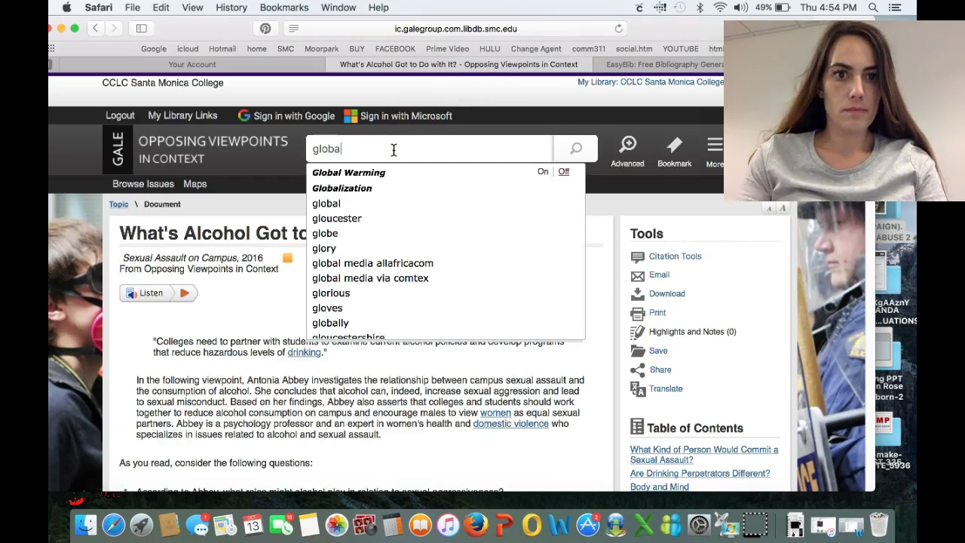
type("lwa")
key("BackSpace")
type("arming")
key("Return")
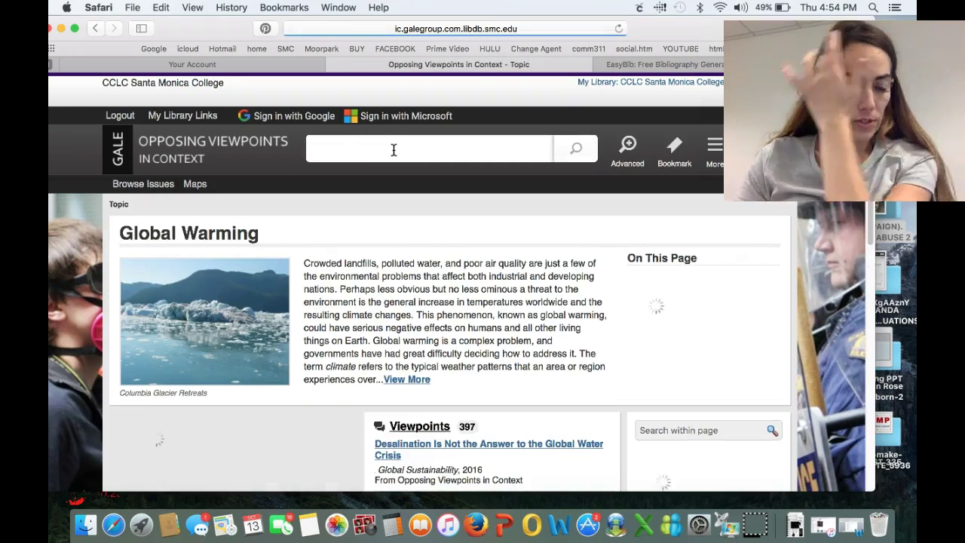
left_click(399, 380)
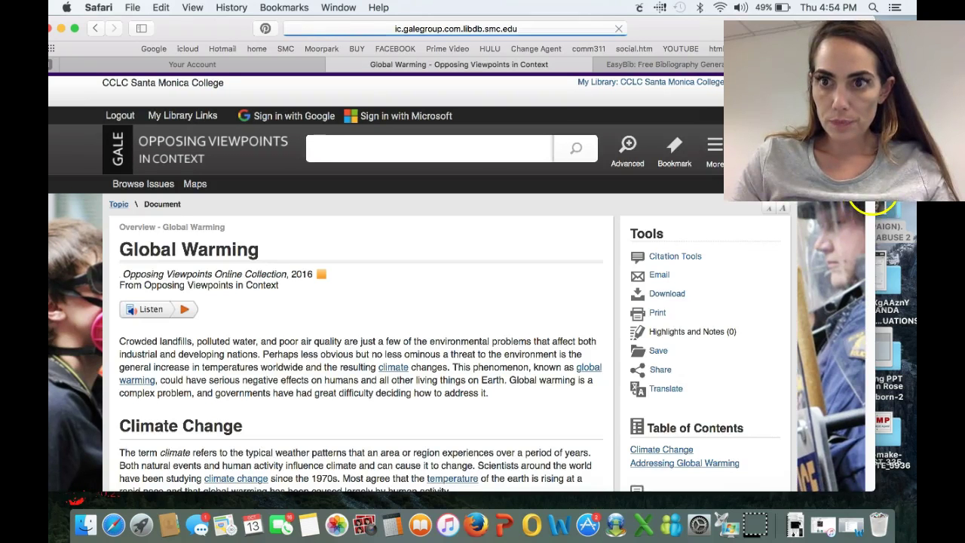
Scroll through the Global Warming overview and its source citation, then back up
scroll(868, 205, "down", 10)
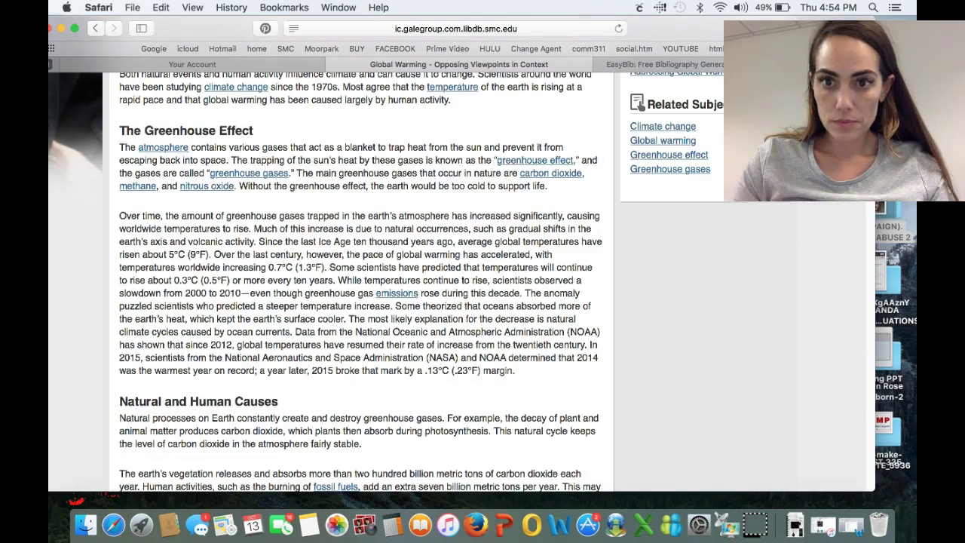
scroll(606, 338, "down", 8)
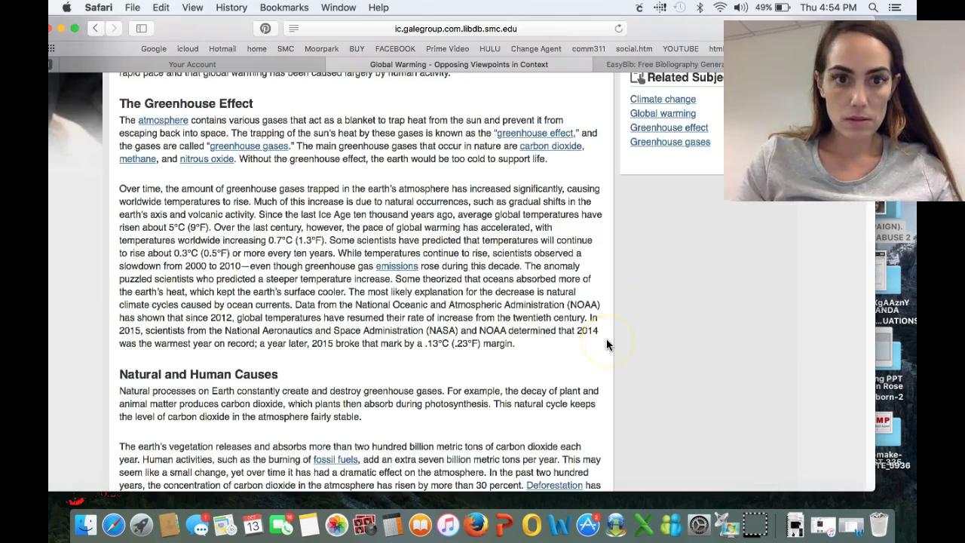
scroll(608, 344, "down", 18)
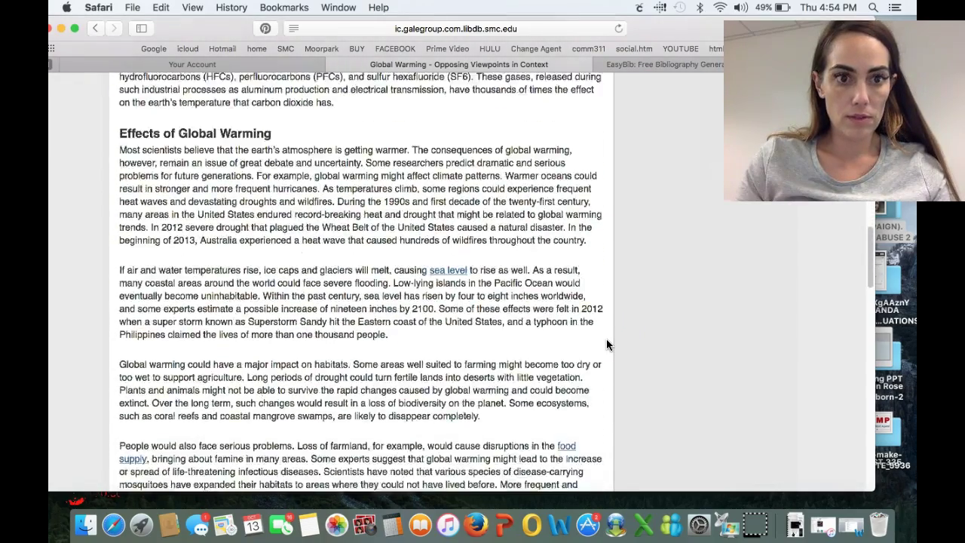
scroll(606, 344, "down", 20)
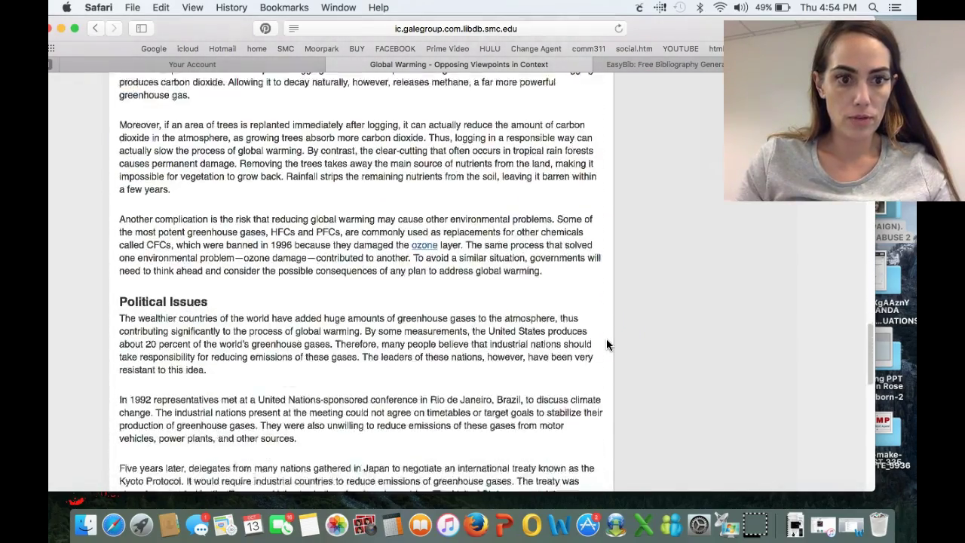
scroll(606, 344, "down", 10)
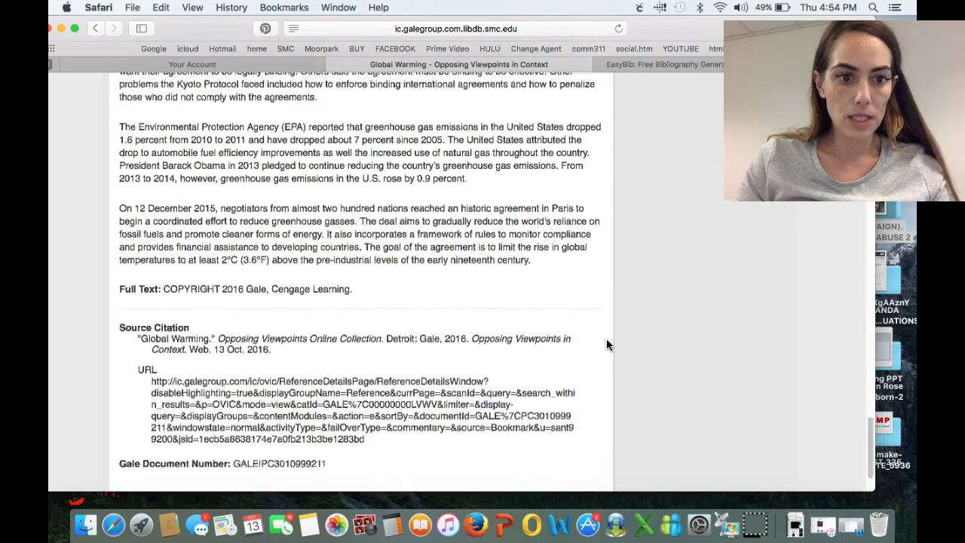
scroll(606, 344, "up", 18)
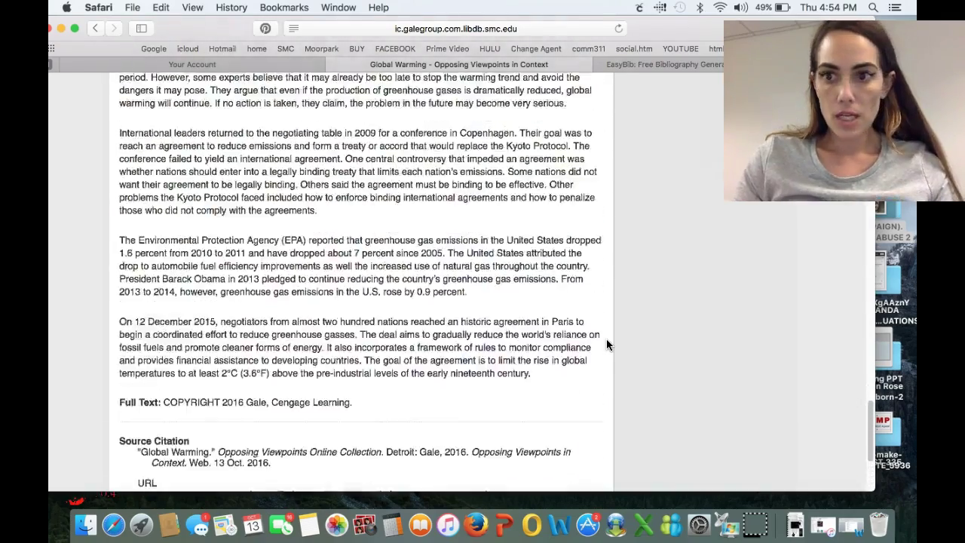
scroll(606, 345, "up", 18)
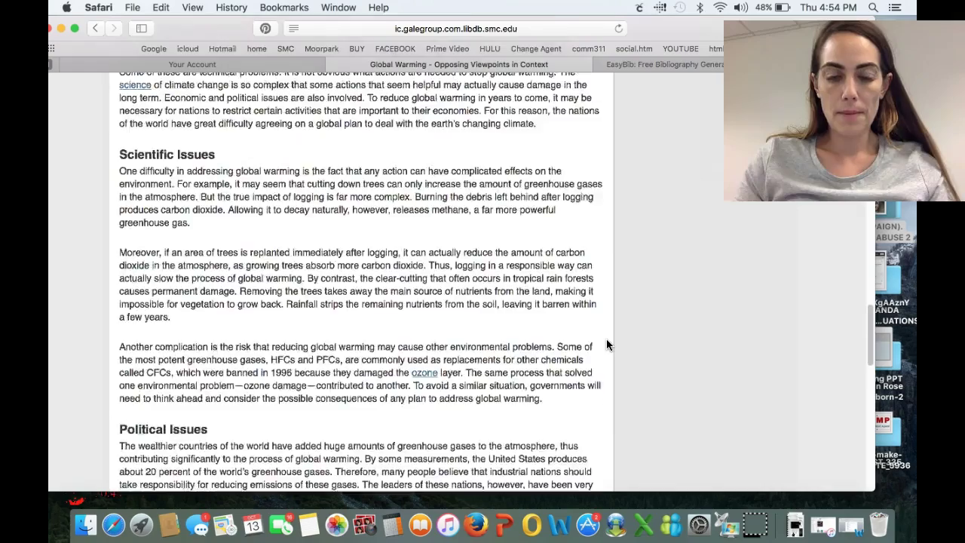
scroll(606, 344, "up", 18)
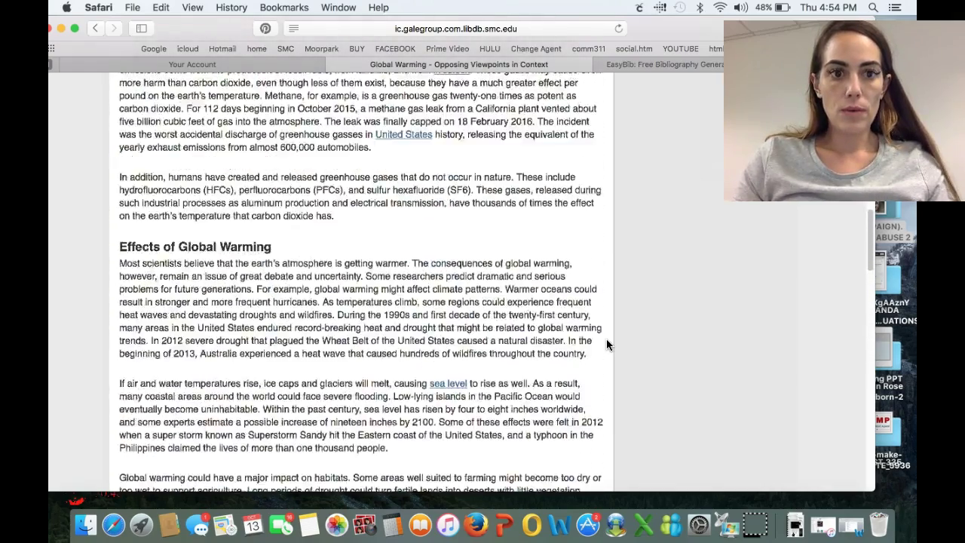
scroll(606, 345, "up", 18)
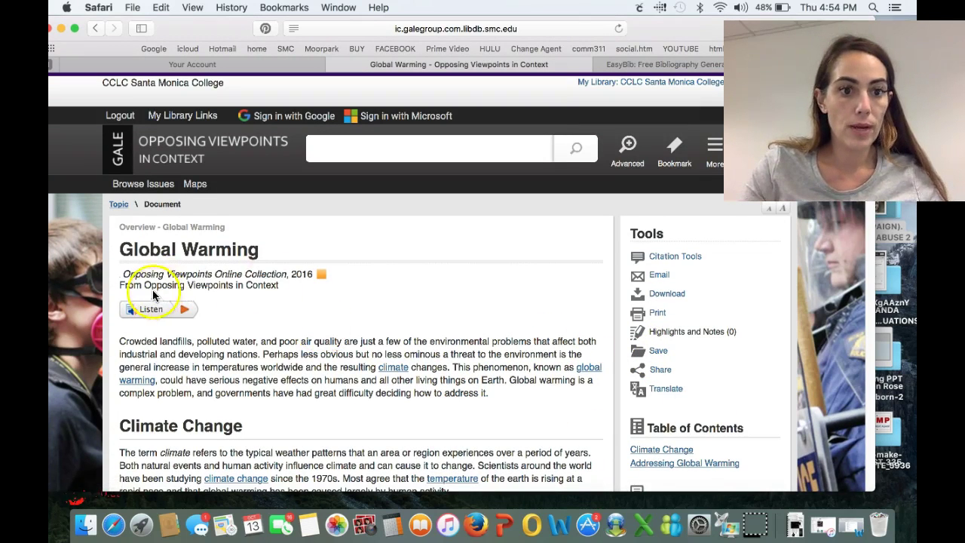
Return to the Global Warming topic page and browse its 397 viewpoints, 385 journals and 5,764 news articles
left_click(119, 205)
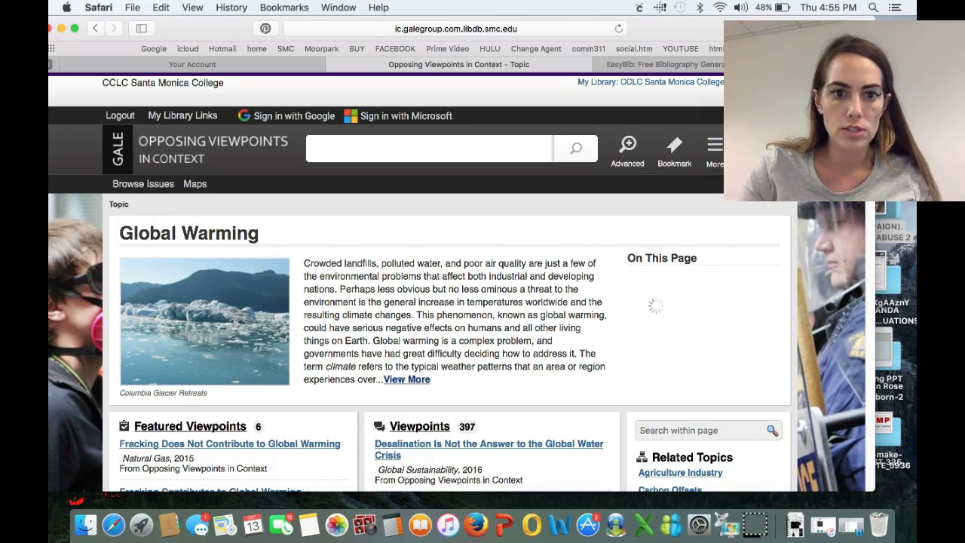
scroll(860, 283, "down", 10)
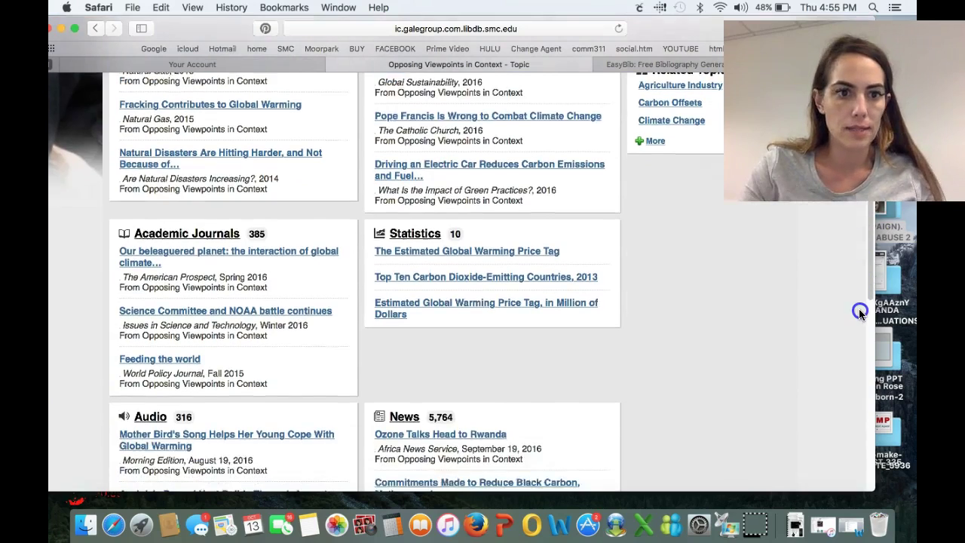
scroll(858, 312, "down", 2)
scroll(858, 314, "down", 1)
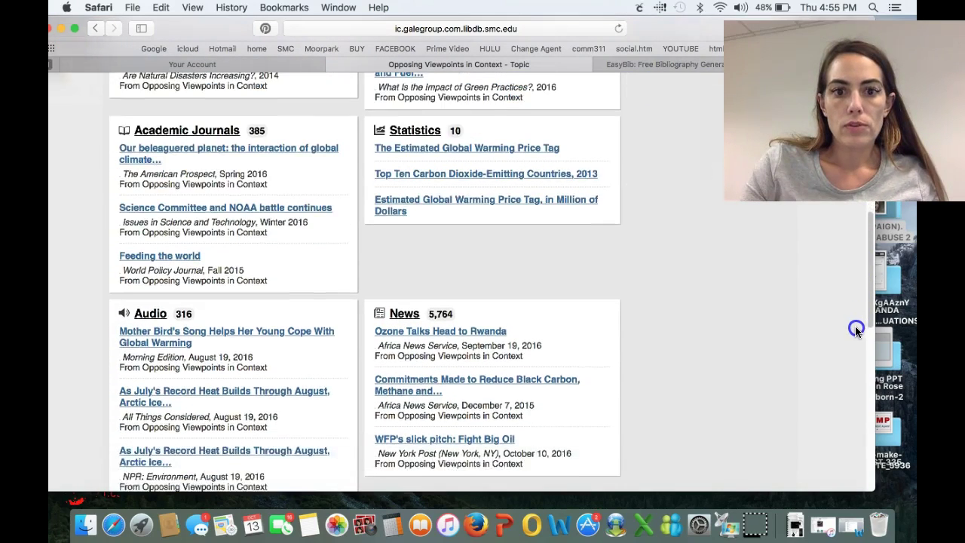
scroll(854, 328, "down", 6)
scroll(837, 407, "down", 6)
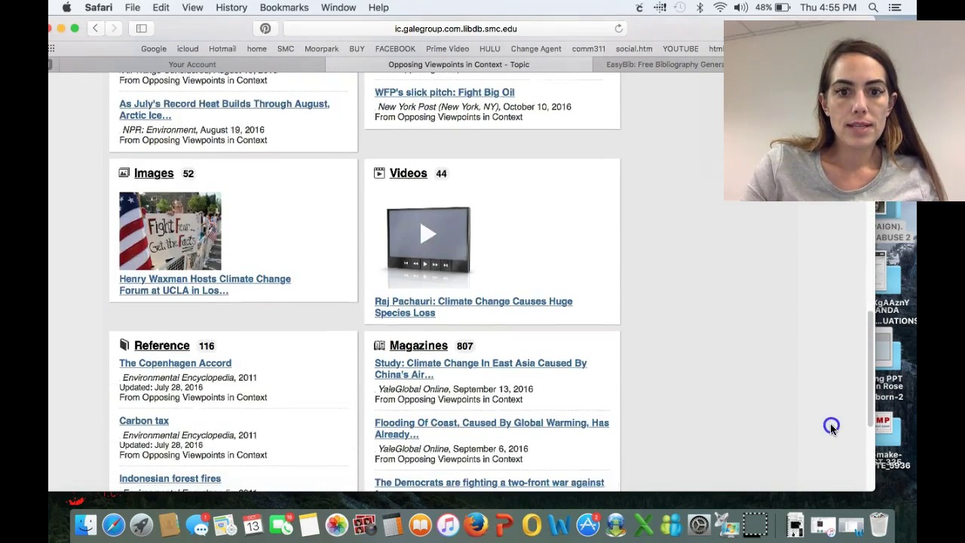
scroll(822, 459, "down", 3)
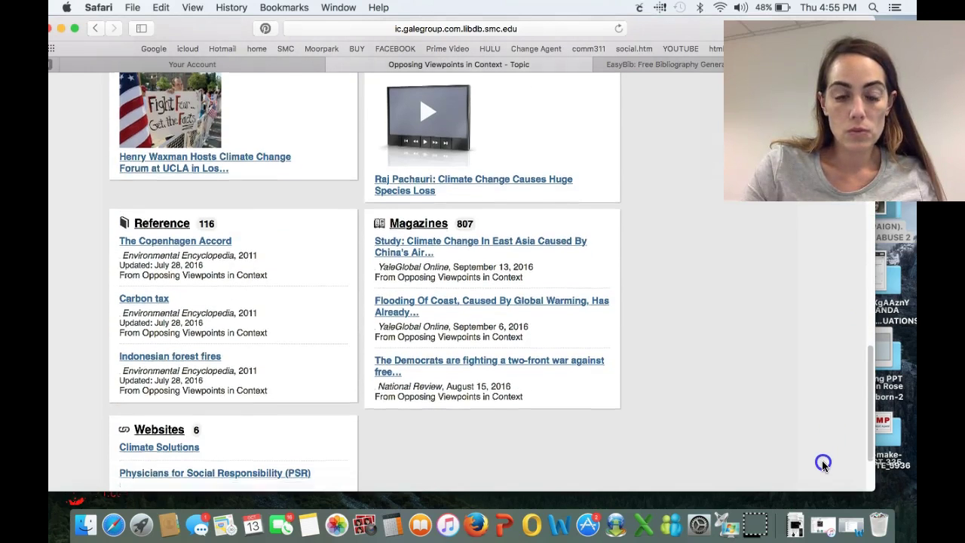
left_click(823, 493)
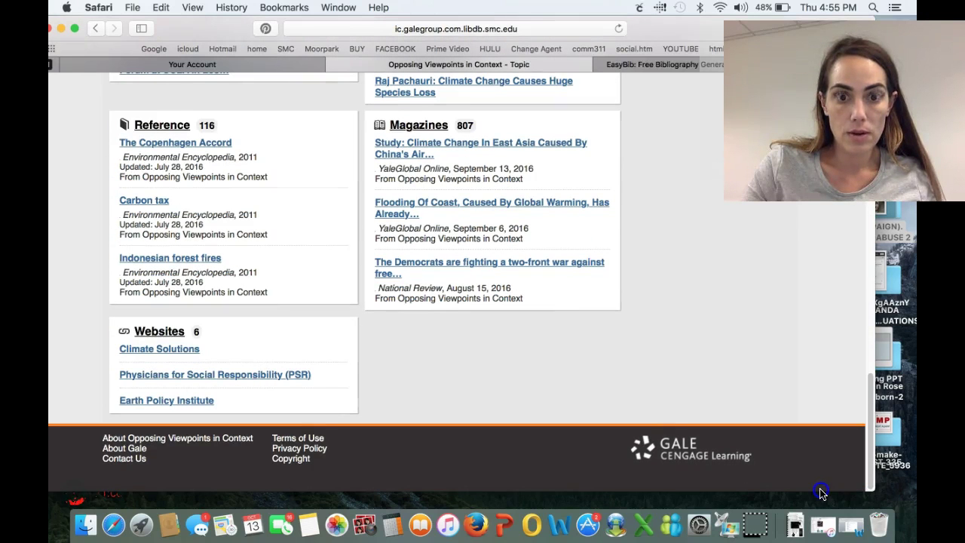
scroll(818, 490, "up", 1)
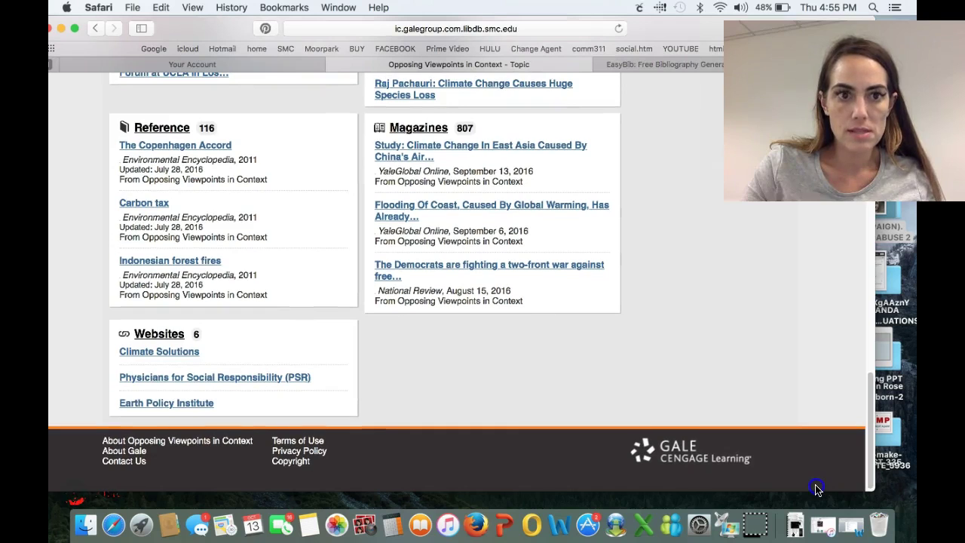
scroll(816, 489, "up", 15)
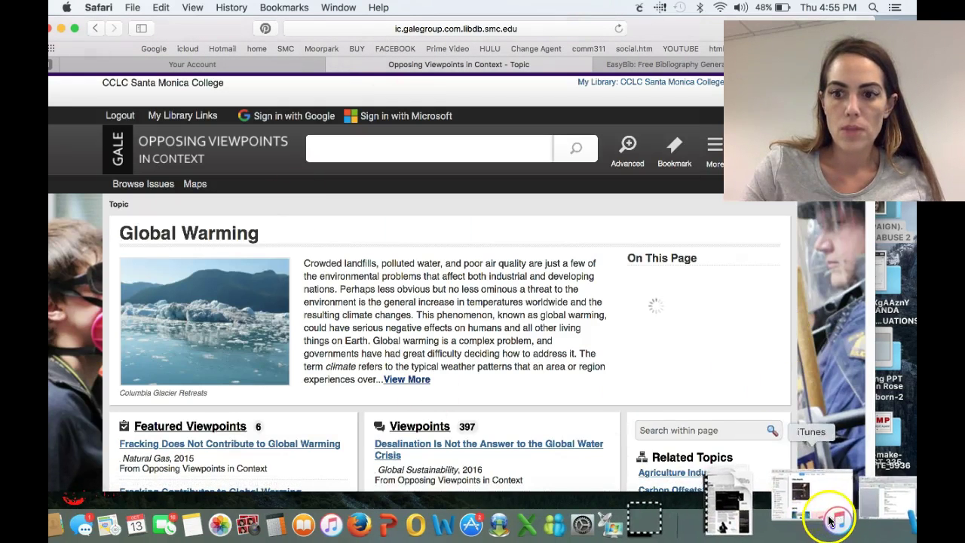
Restore smclibraryassignment-4-2.doc from the Dock
left_click(806, 512)
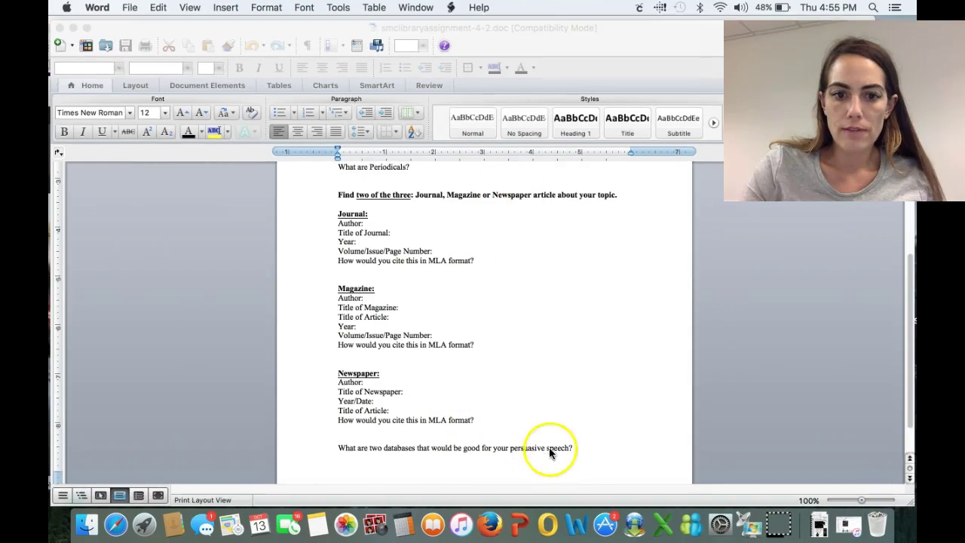